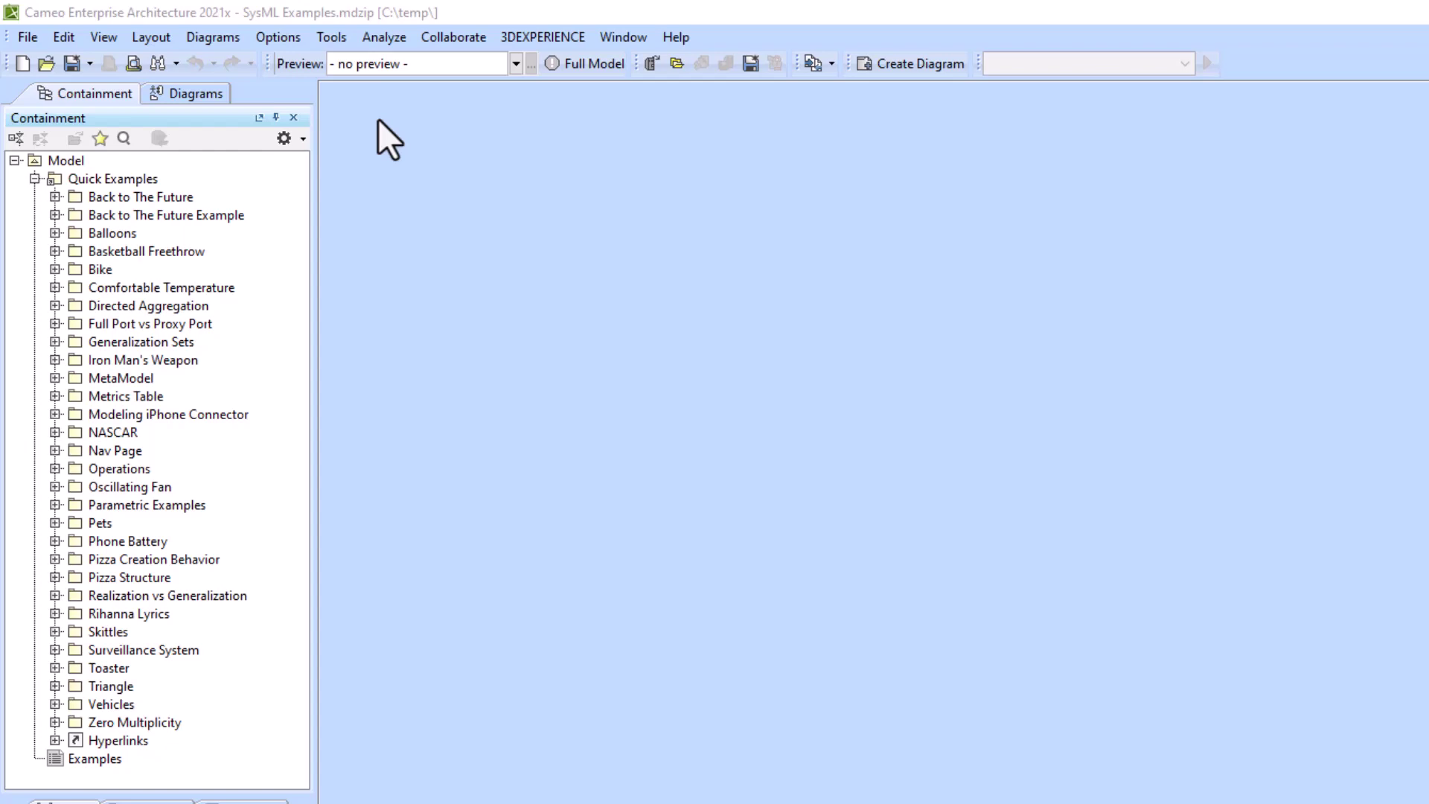
# Open the Tools menu in Cameo's main menu bar
pyautogui.click(331, 37)
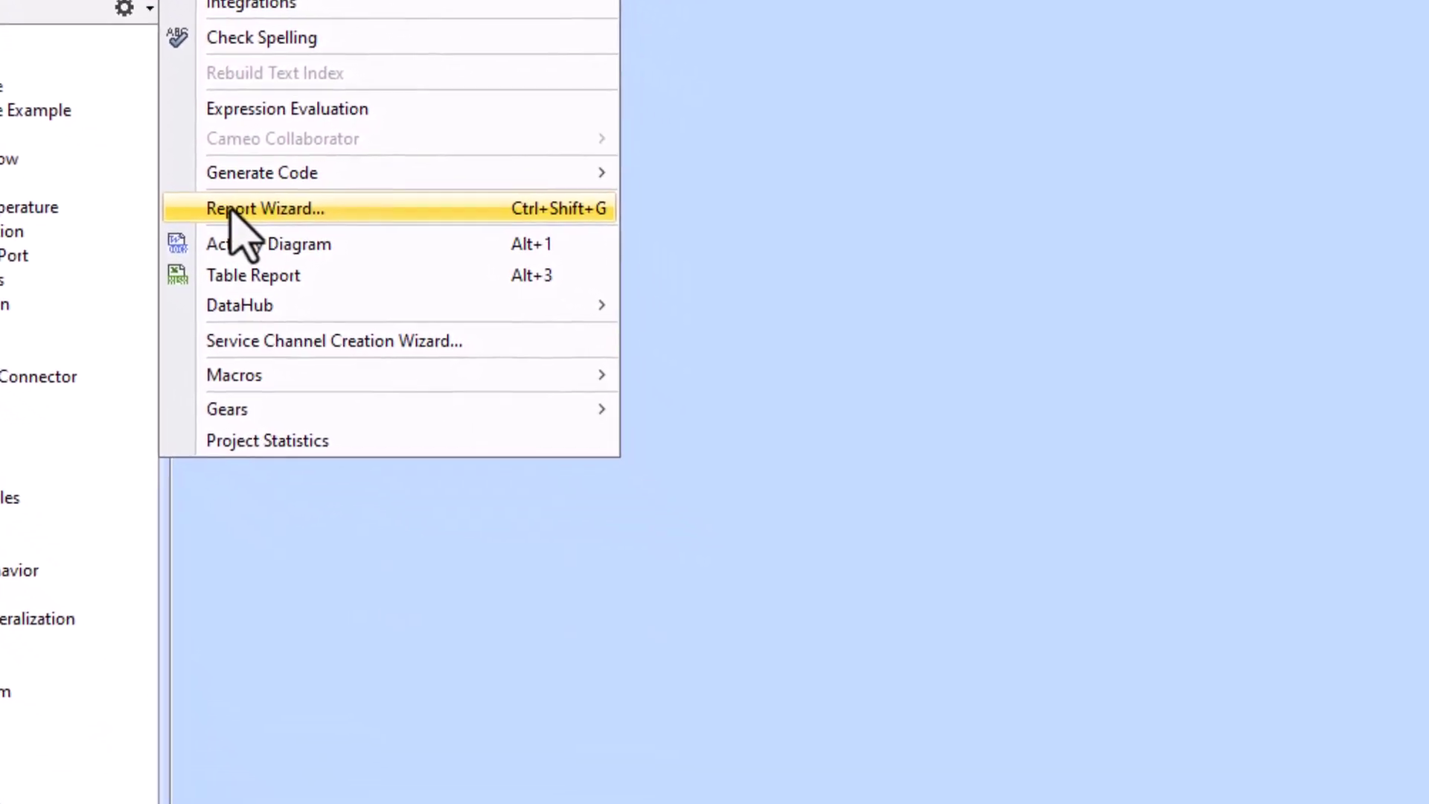
# Launch the Report Wizard and select the Default Template > Activity Diagram template
pyautogui.click(170, 84)
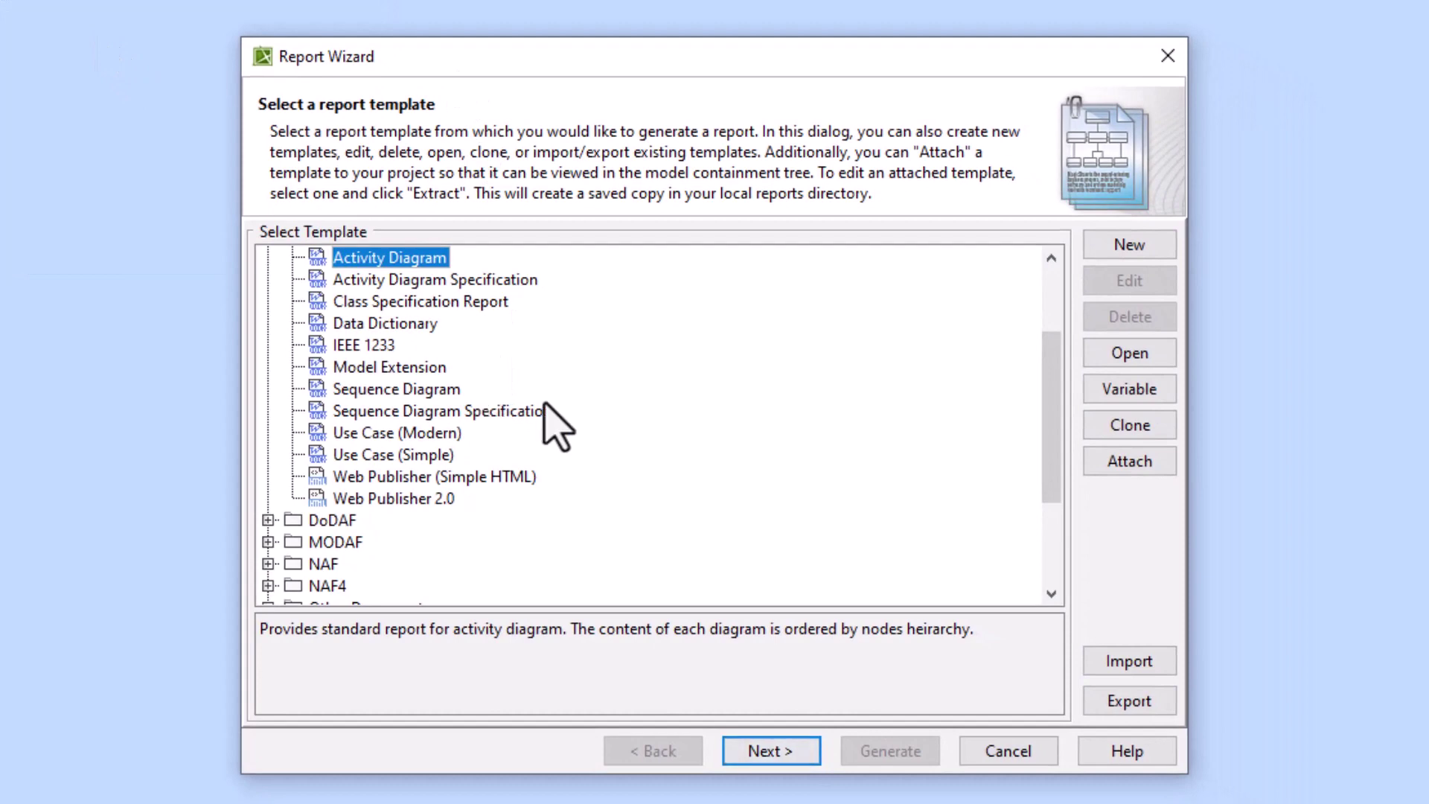
pyautogui.scroll(2, 851, 479)
pyautogui.click(268, 367)
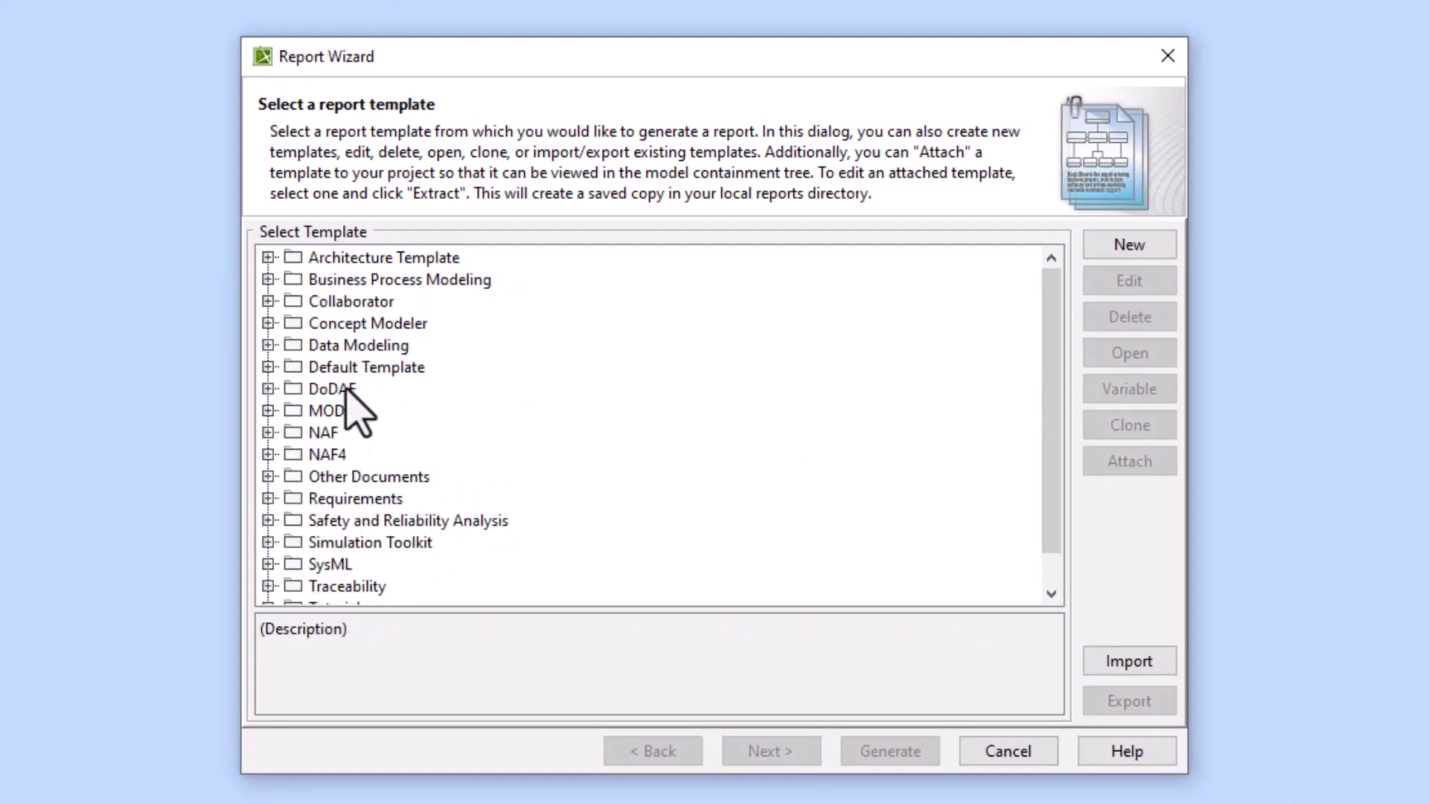
pyautogui.scroll(-1, 1051, 425)
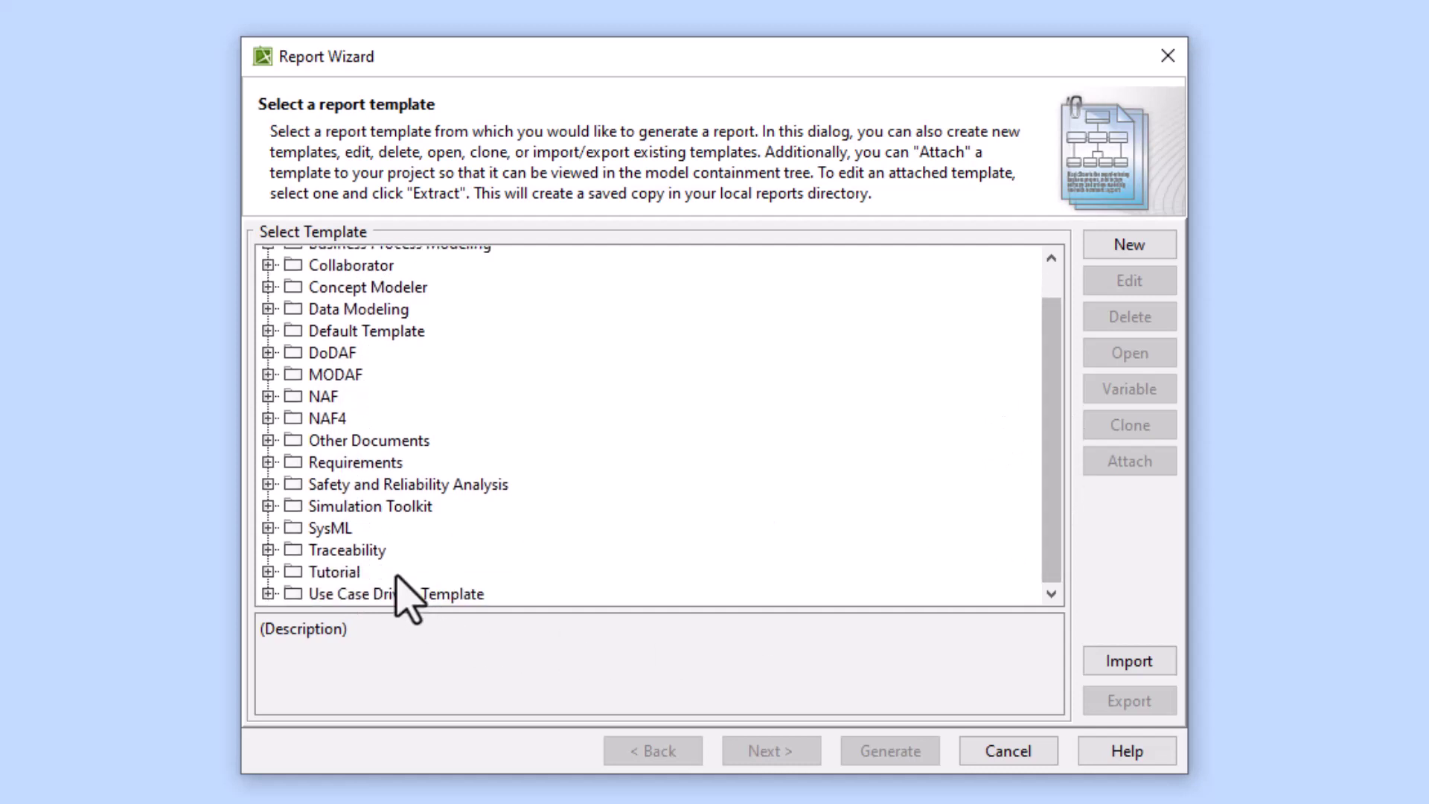
pyautogui.scroll(1, 536, 487)
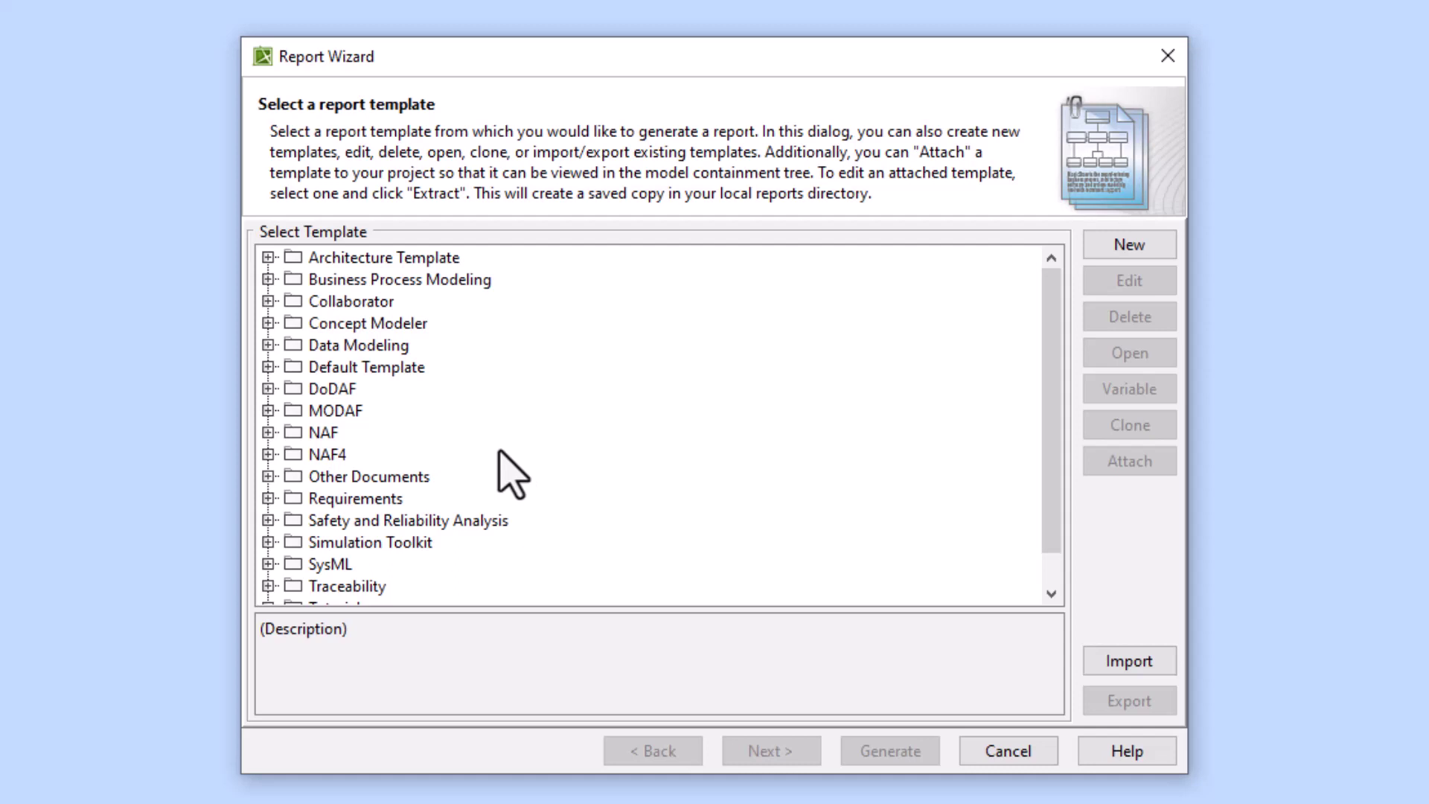
pyautogui.click(268, 323)
pyautogui.click(268, 388)
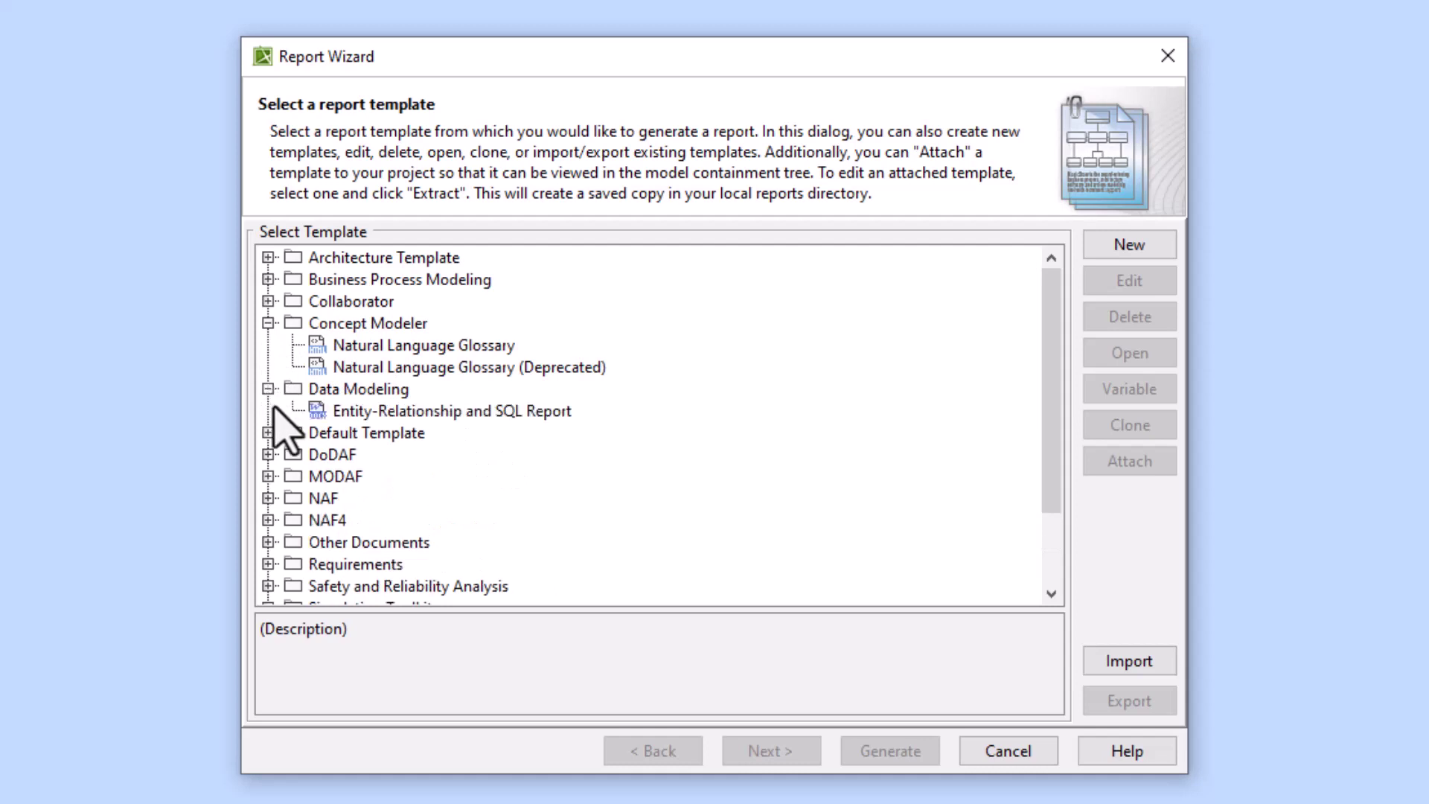
pyautogui.click(268, 432)
pyautogui.scroll(-2, 577, 447)
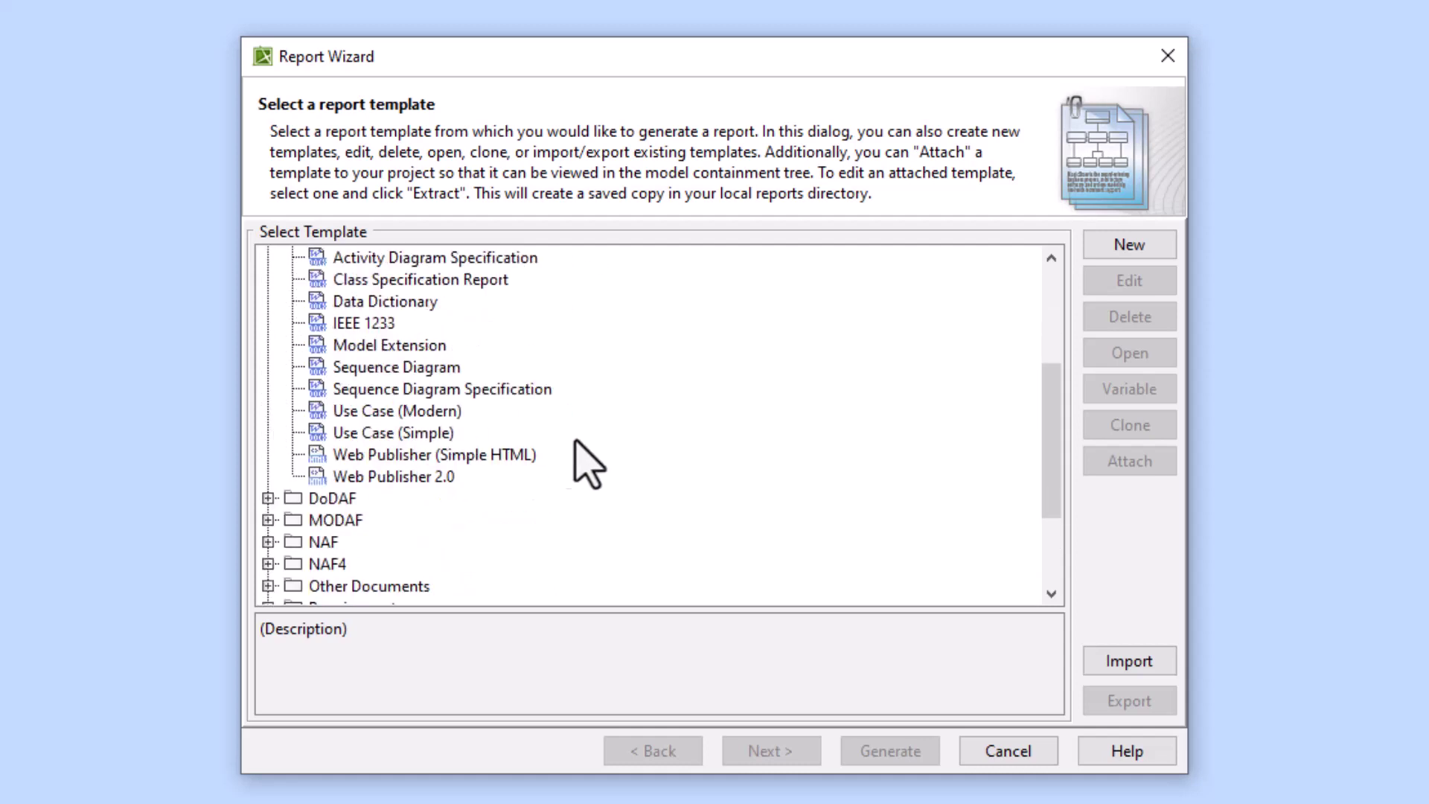
pyautogui.scroll(1, 417, 335)
pyautogui.click(375, 303)
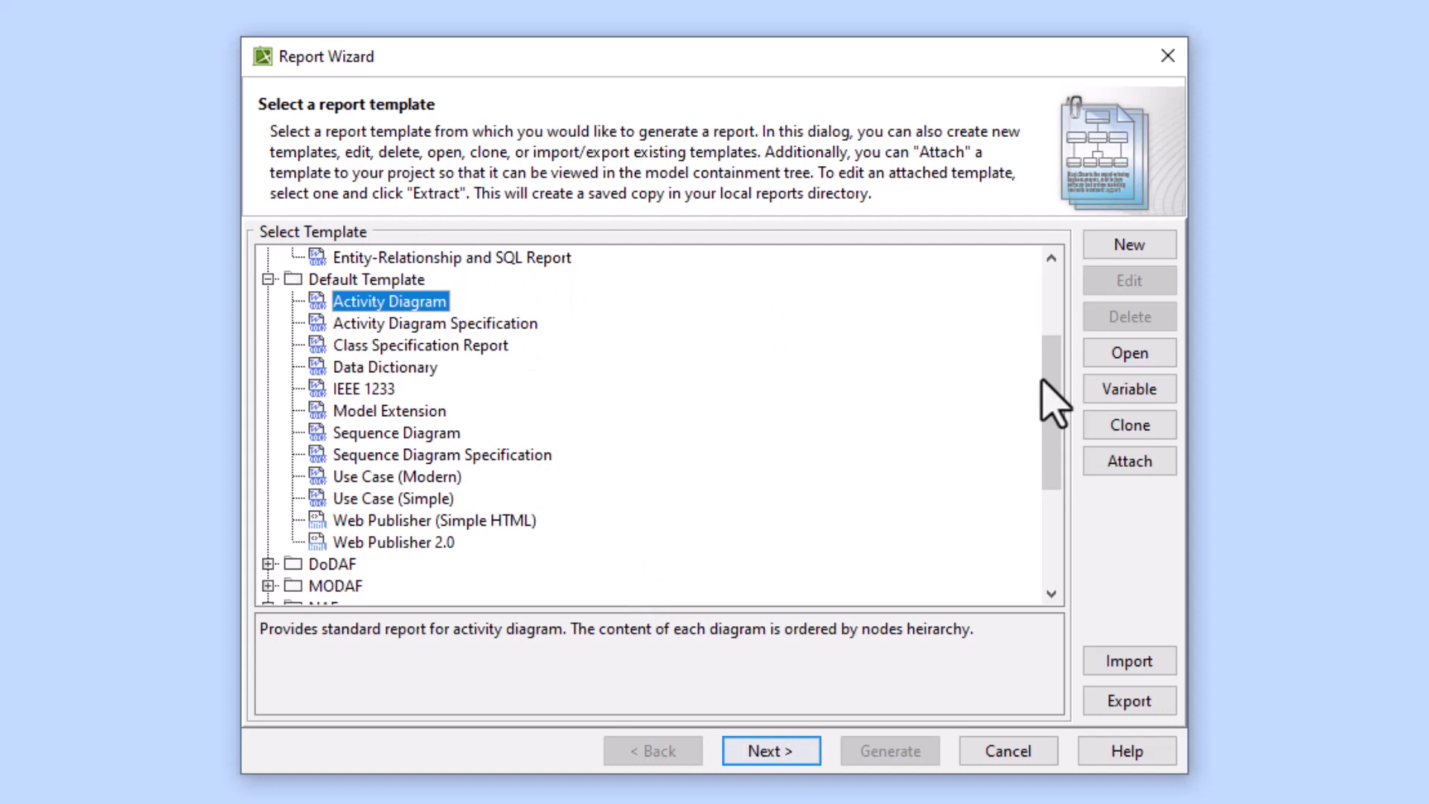
# Browse the Tutorial and Use Case Driven Template folders, then reselect Activity Diagram
pyautogui.moveTo(1055, 414); pyautogui.dragTo(1062, 548)
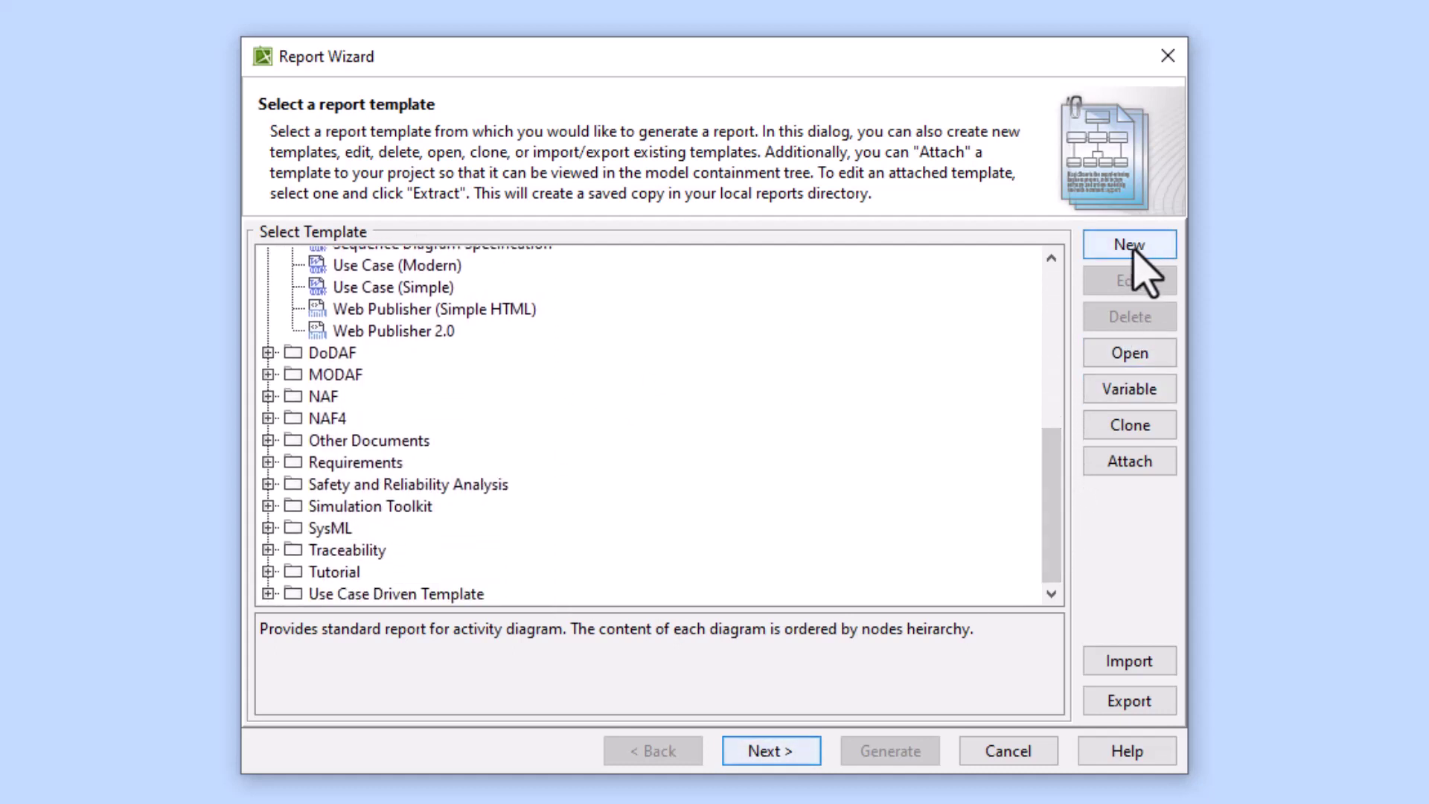
pyautogui.click(267, 593)
pyautogui.click(267, 506)
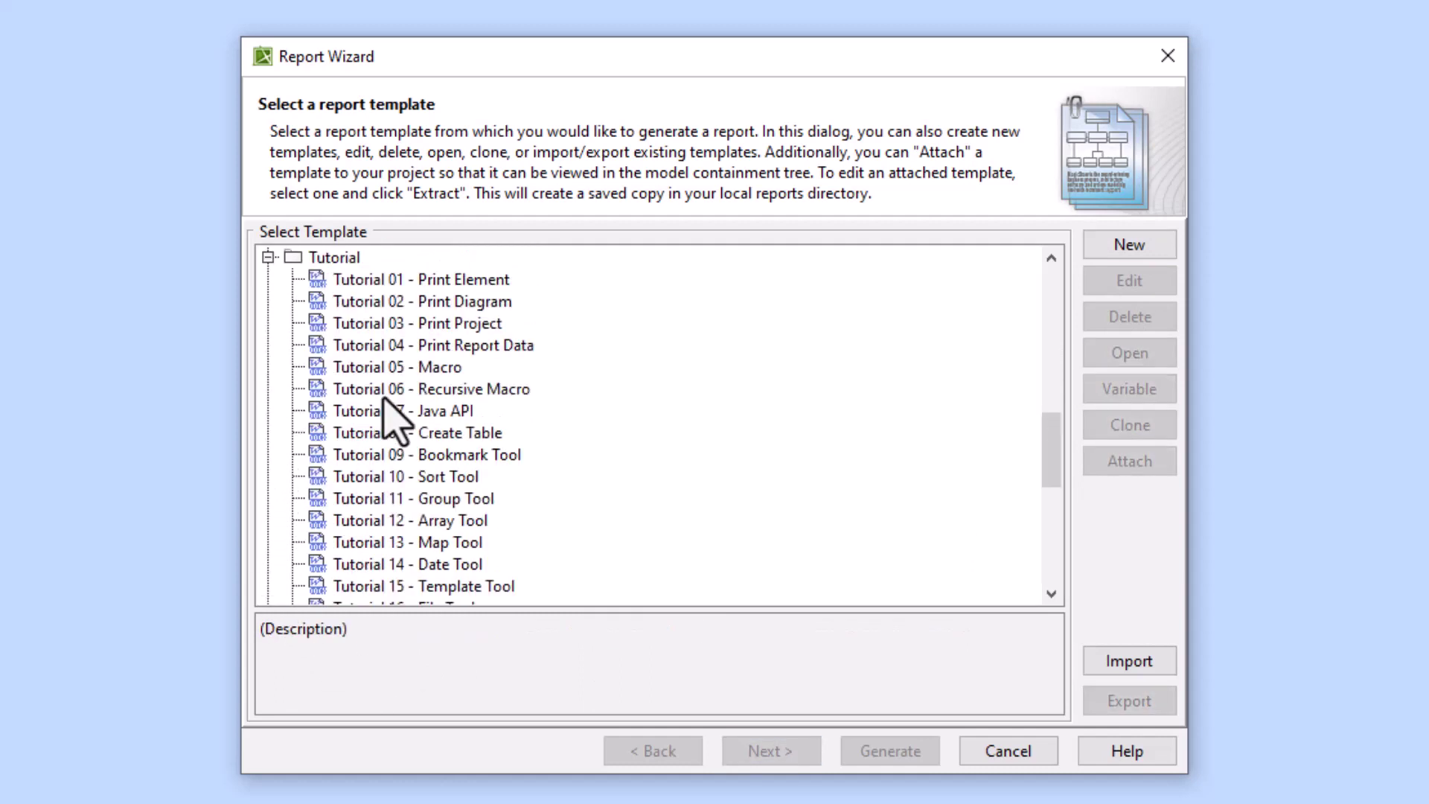
pyautogui.click(267, 257)
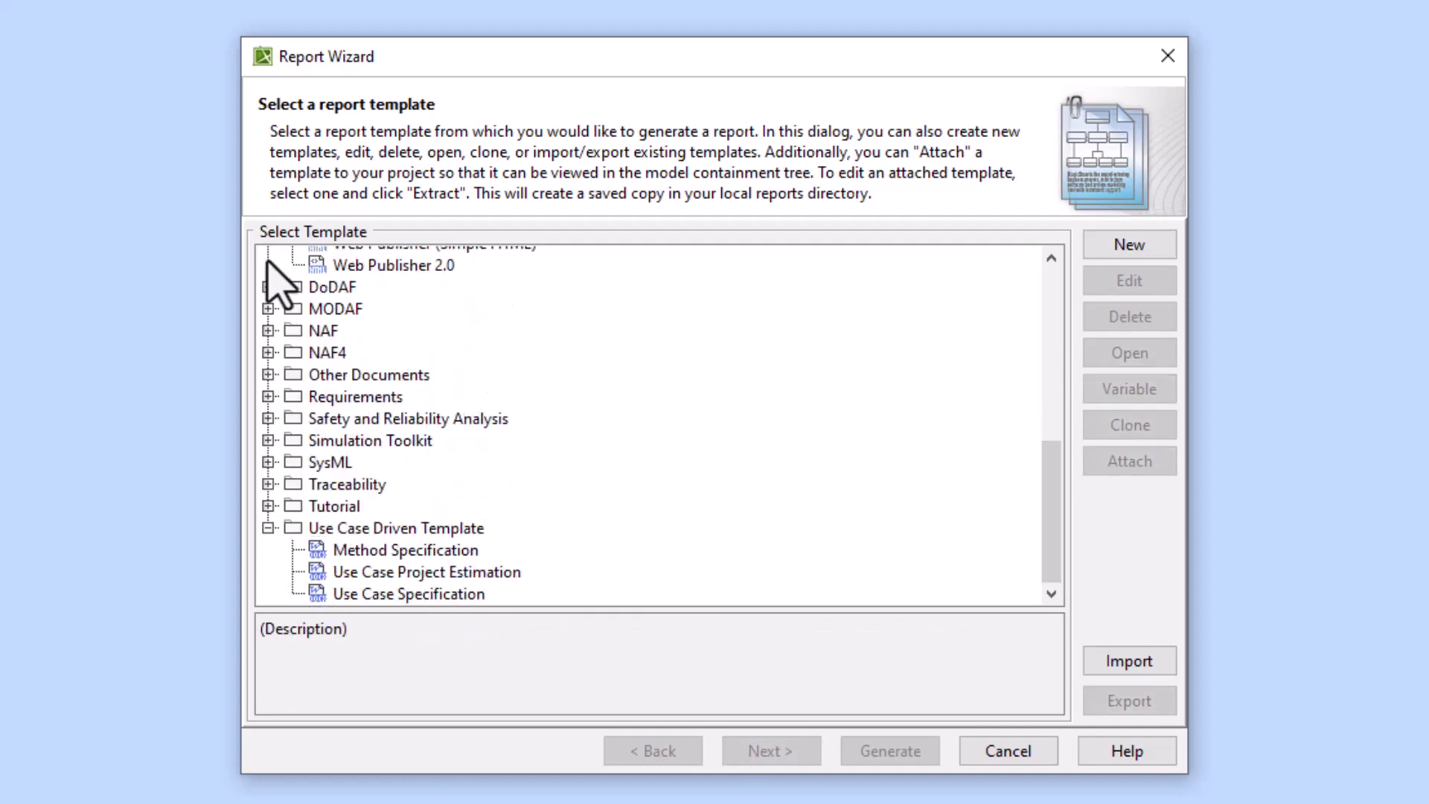
pyautogui.click(267, 523)
pyautogui.scroll(6, 332, 454)
pyautogui.click(391, 454)
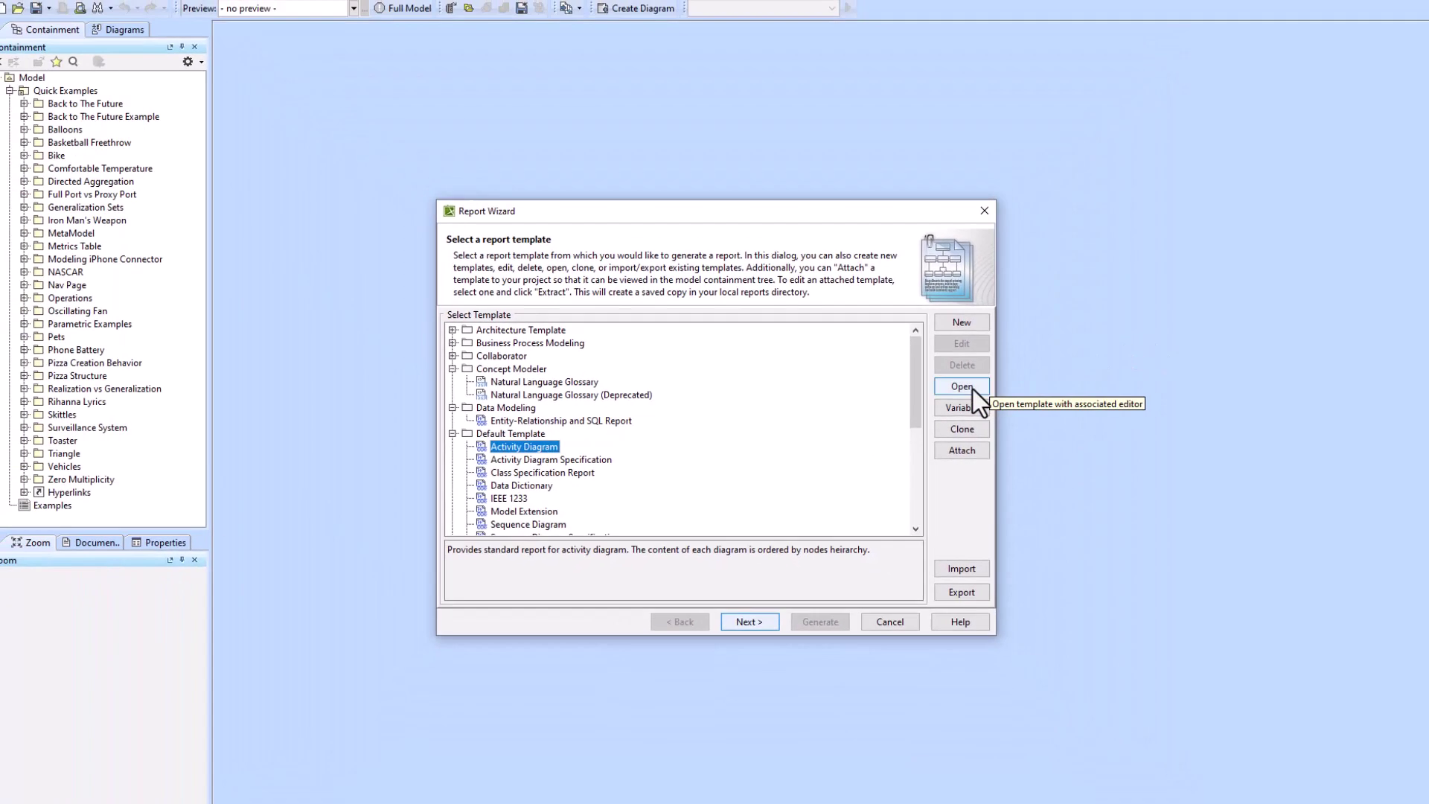
# Open the Activity Diagram template in Word and scroll from the cover to Approval
pyautogui.click(1130, 355)
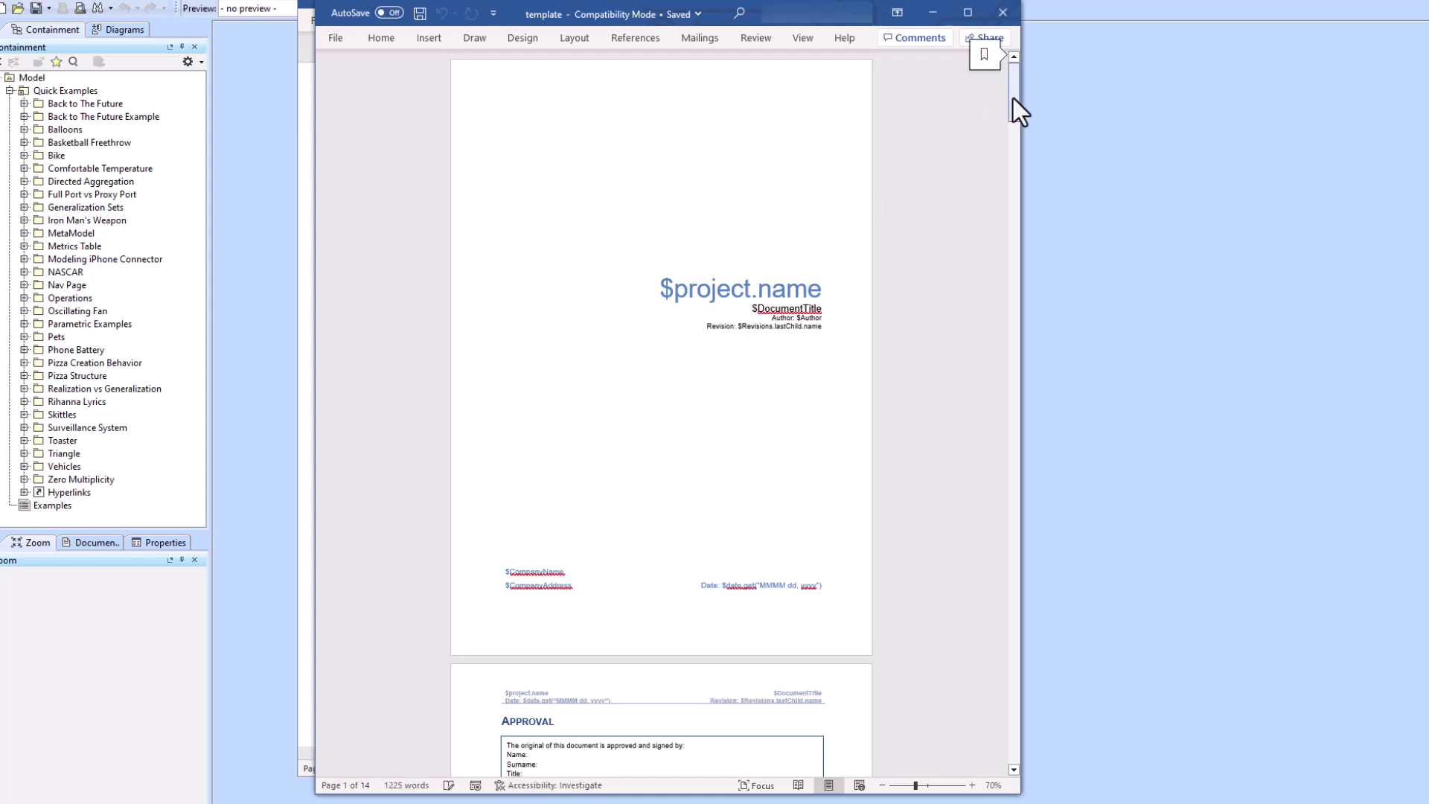
pyautogui.moveTo(1012, 99); pyautogui.dragTo(1015, 144)
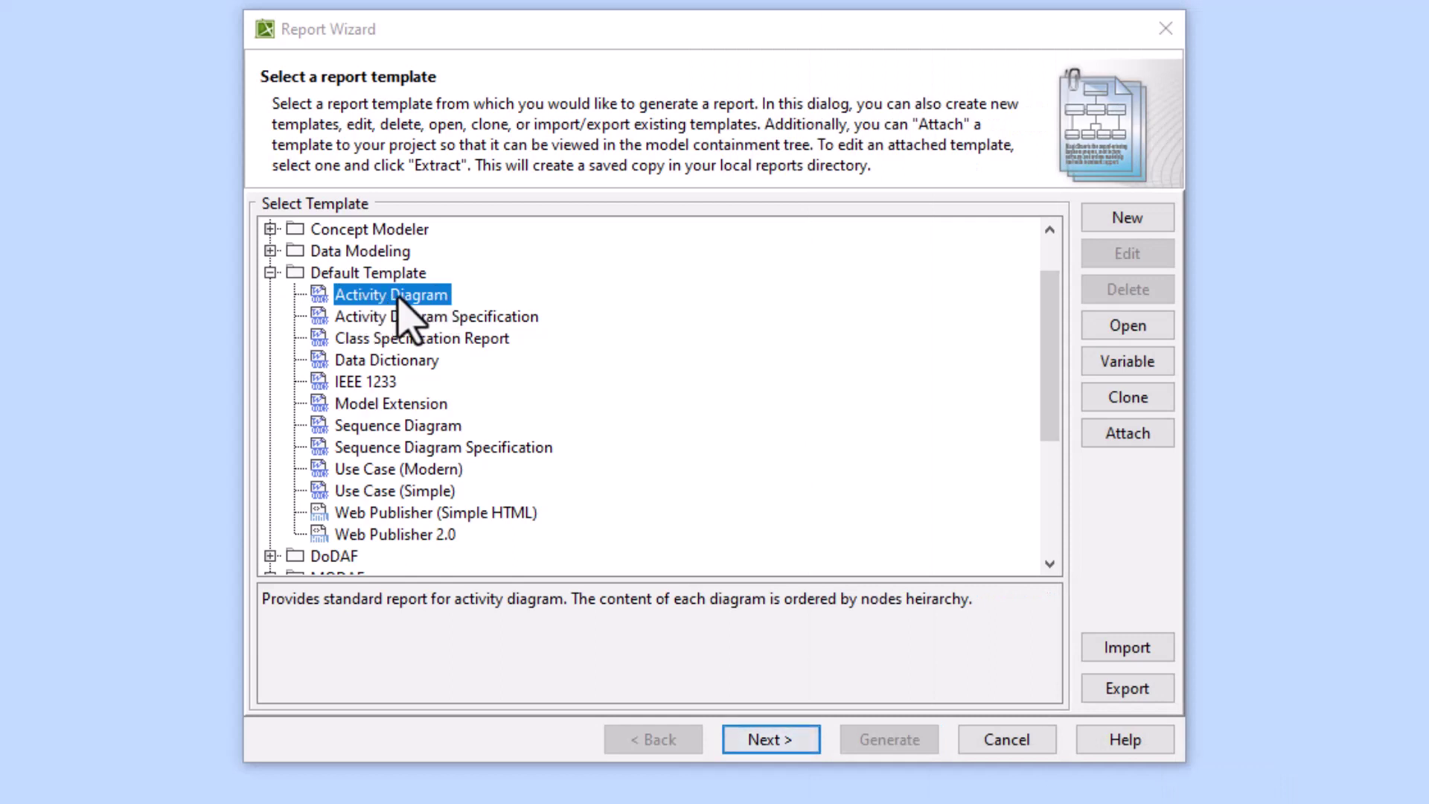
# Review the Author and Revisions (revision 0.2) report variables, closing them unchanged
pyautogui.click(767, 739)
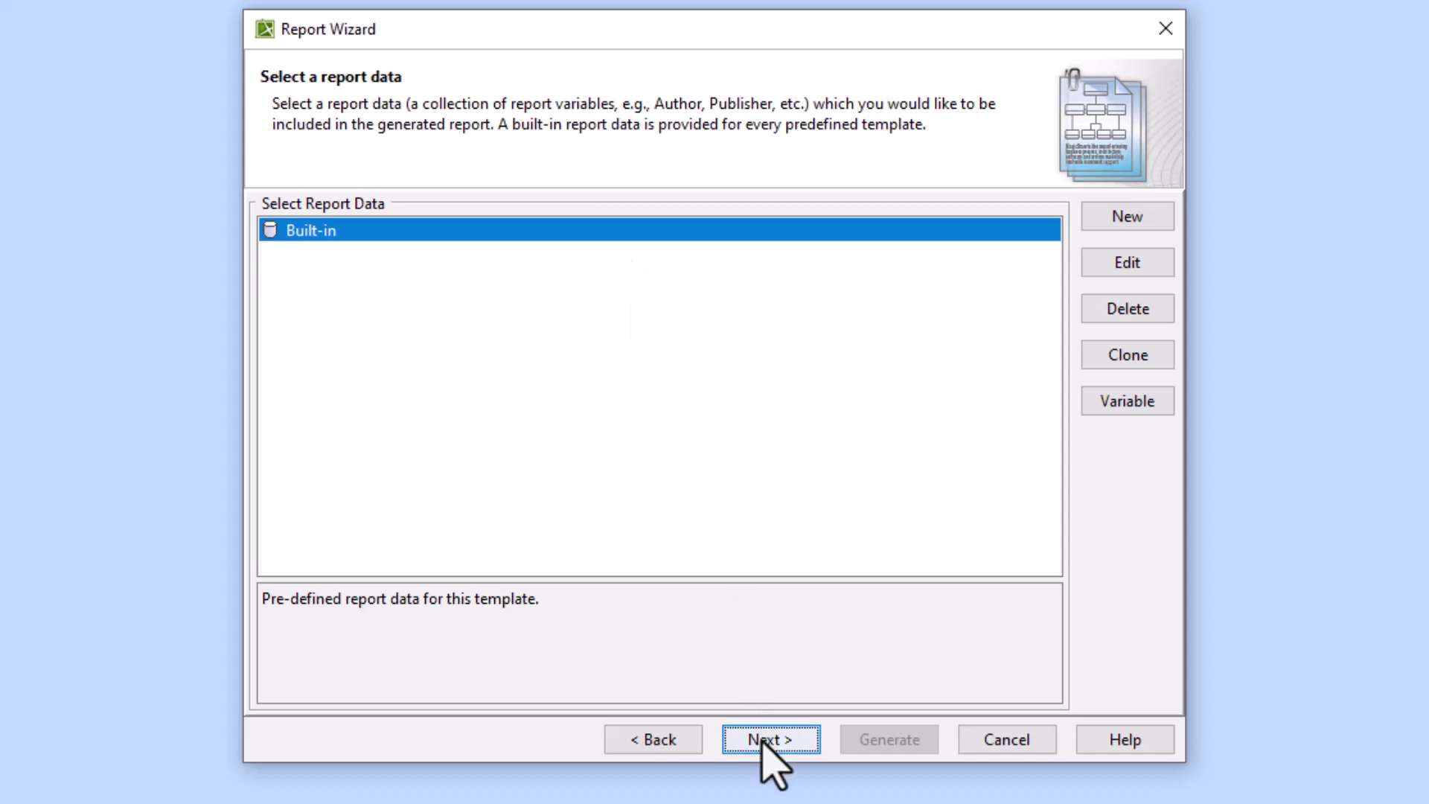
pyautogui.click(1123, 408)
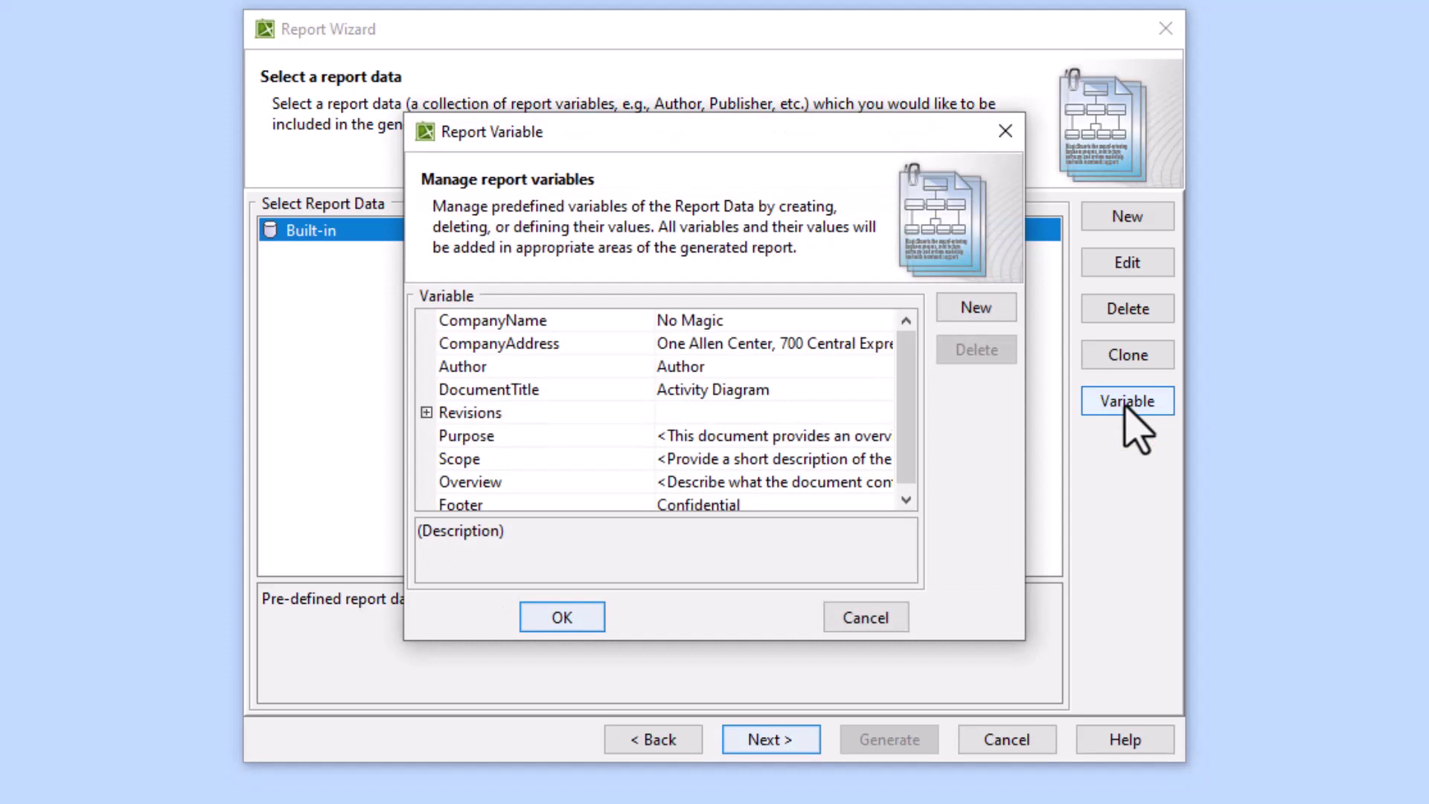
pyautogui.moveTo(704, 642); pyautogui.dragTo(705, 781)
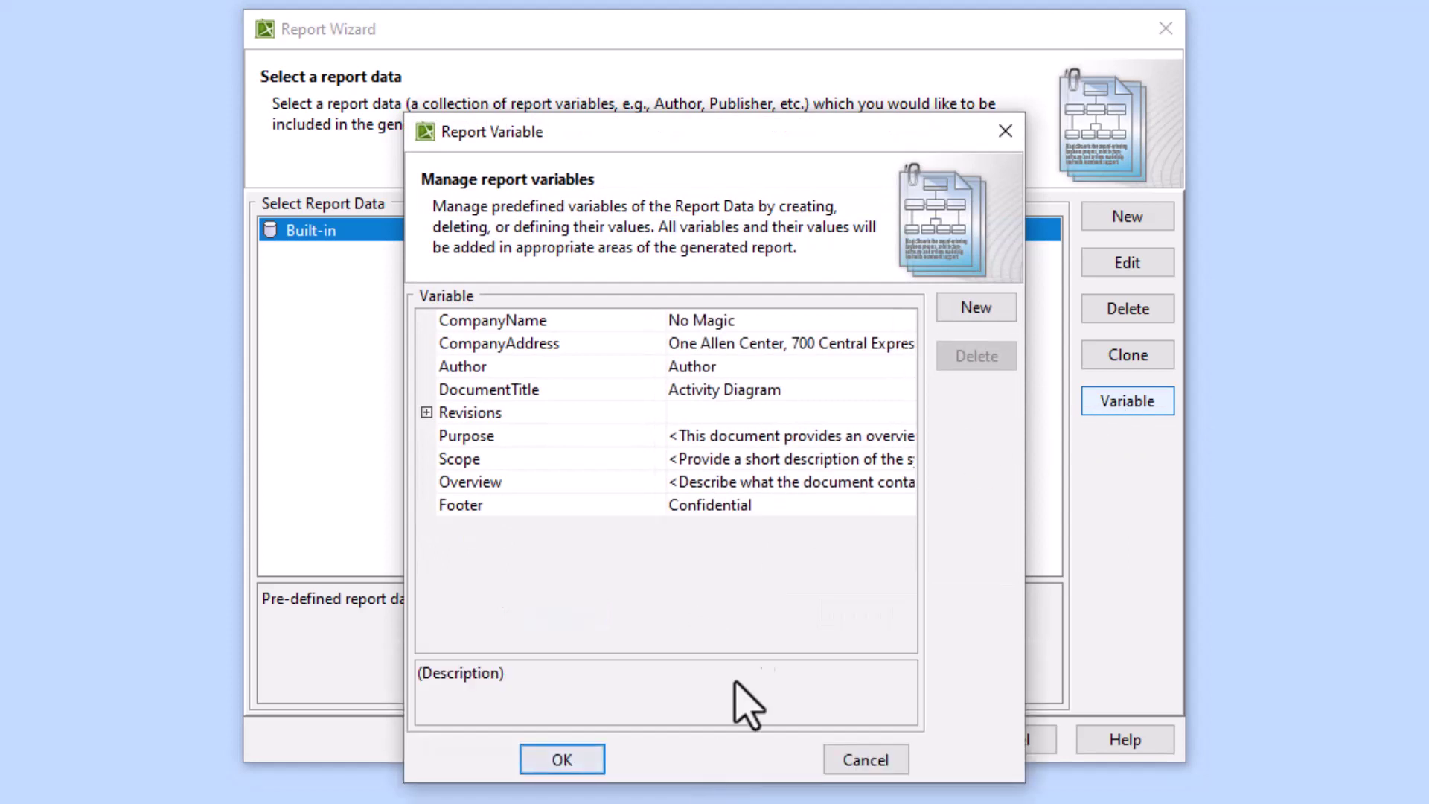
pyautogui.click(725, 368)
pyautogui.click(683, 368)
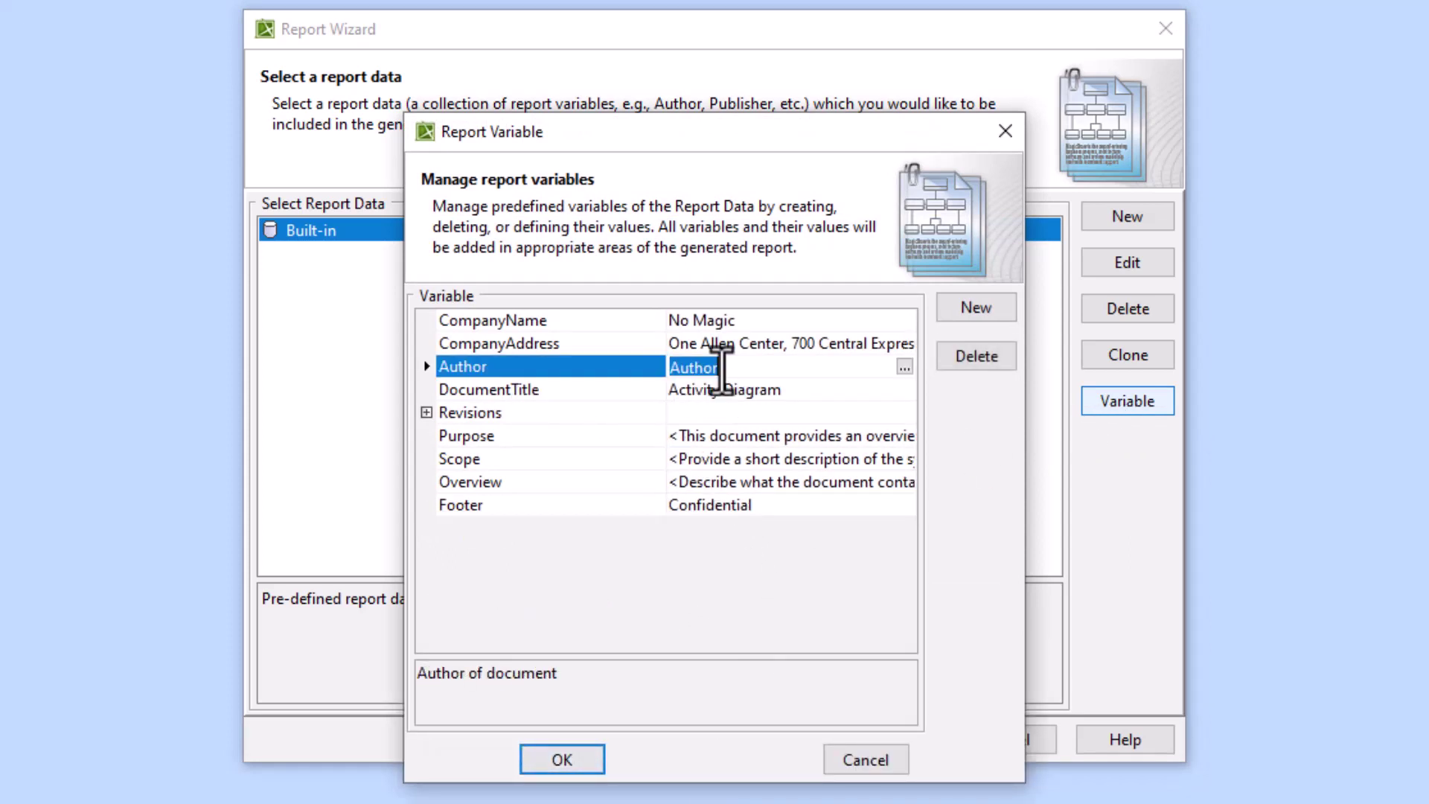
pyautogui.click(427, 413)
pyautogui.click(447, 458)
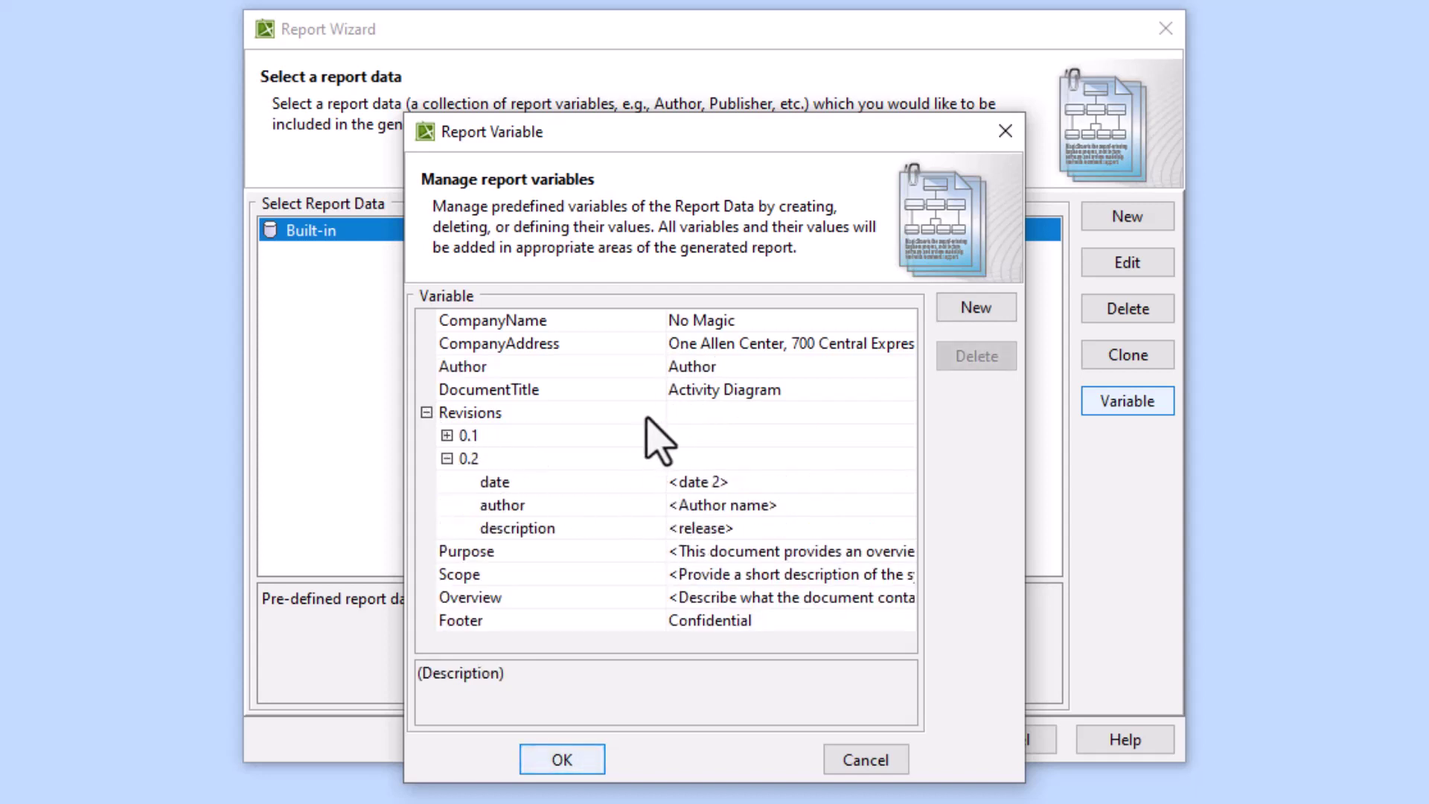
pyautogui.click(447, 458)
pyautogui.click(426, 413)
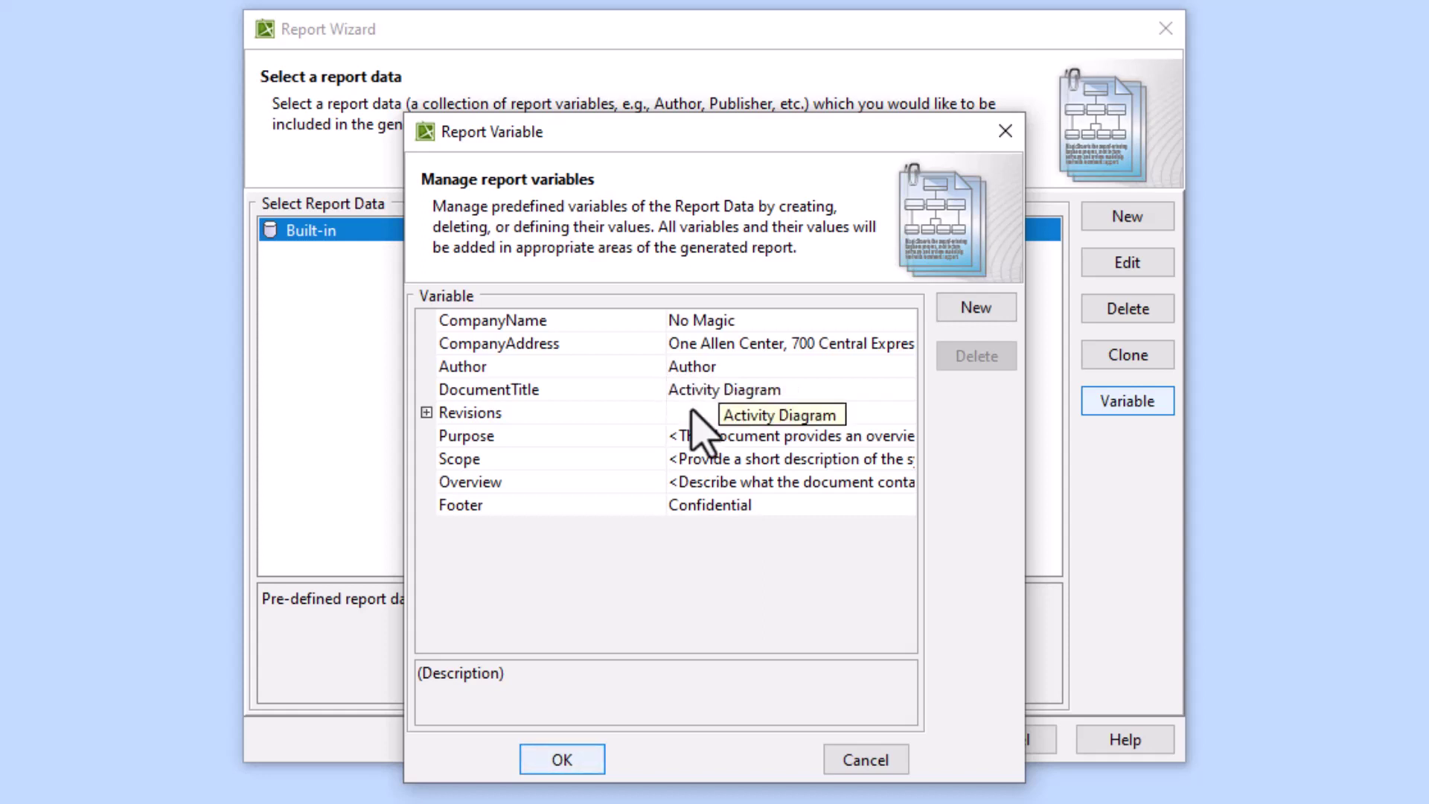
pyautogui.click(584, 757)
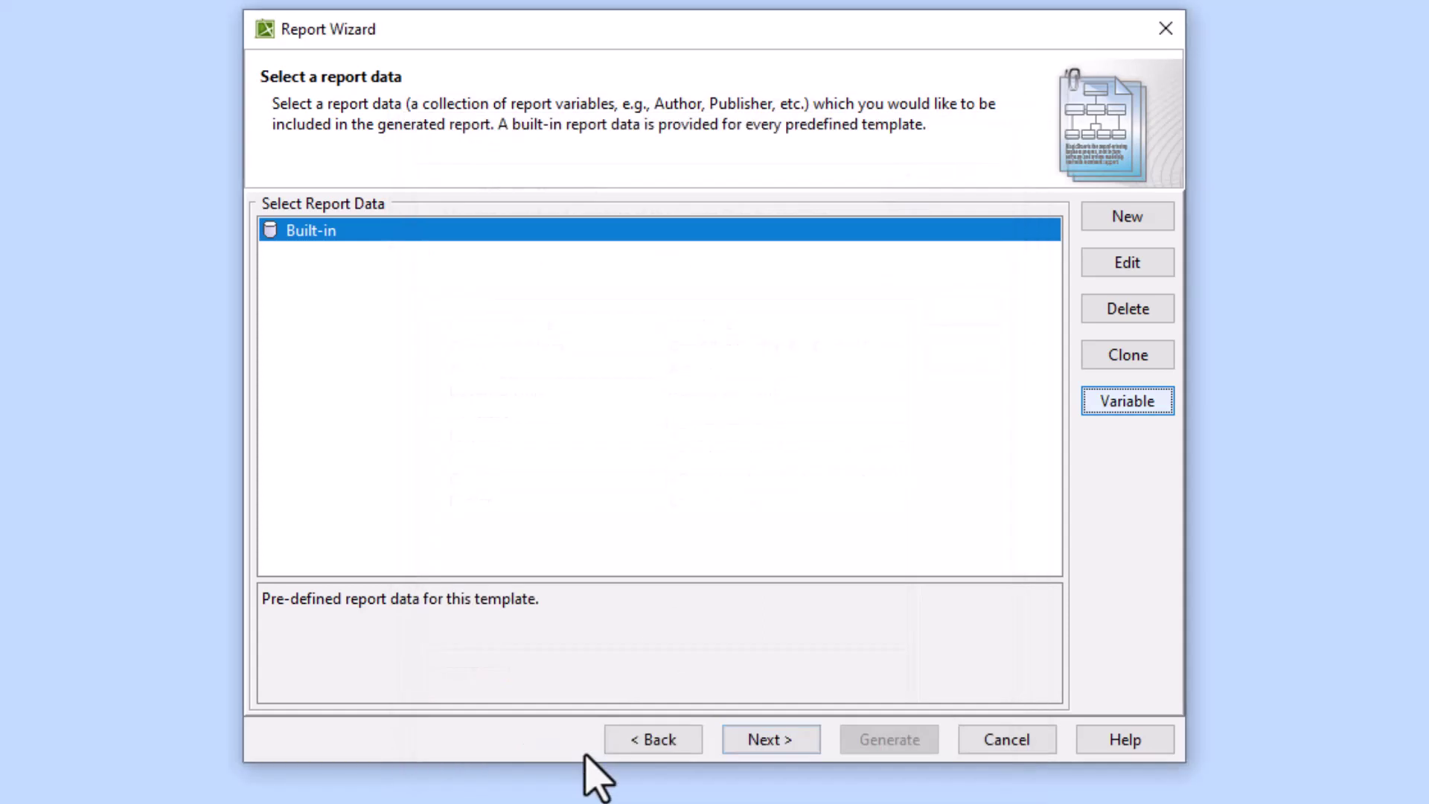
# At the element scope step, clear every element, including Model, from the scope
pyautogui.click(771, 740)
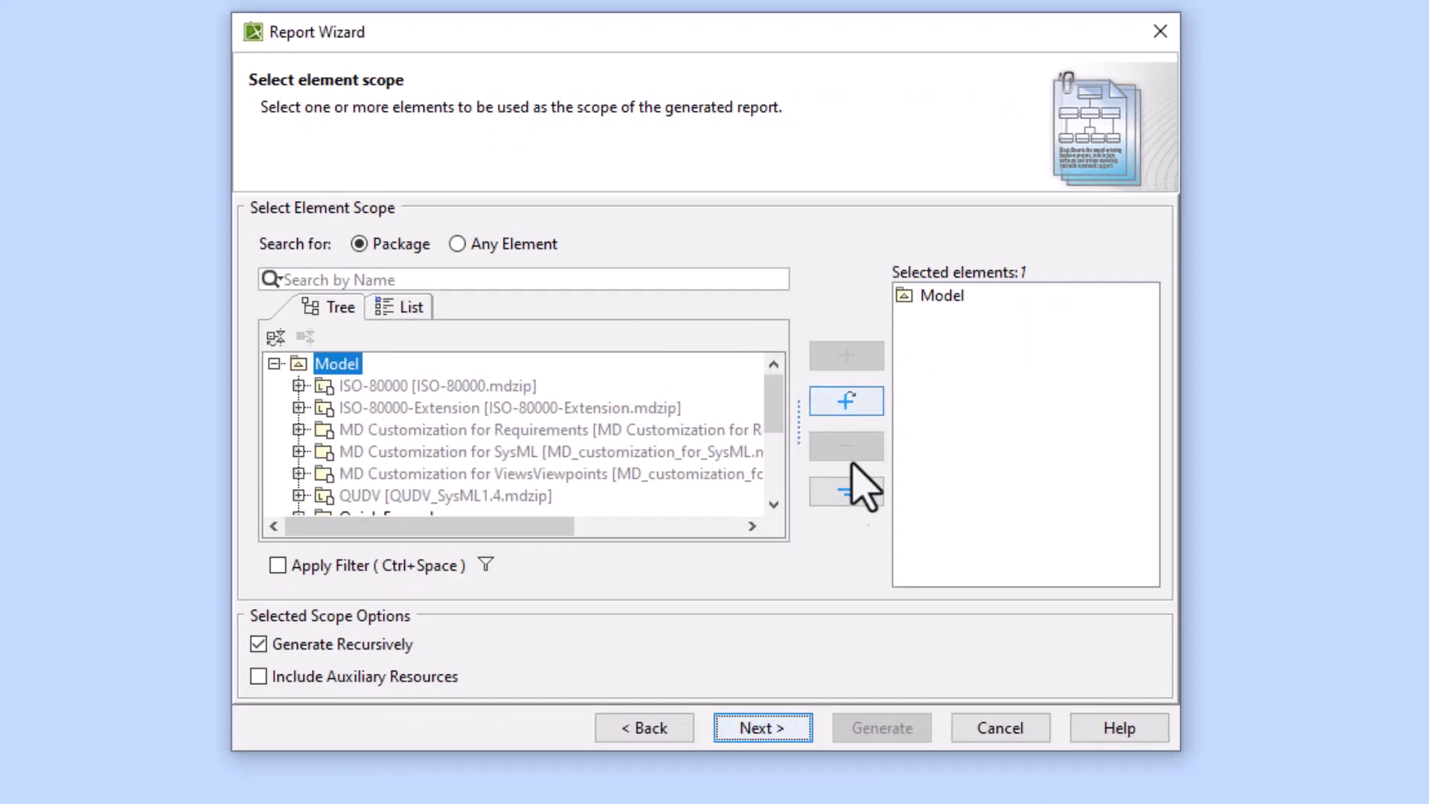
pyautogui.click(854, 488)
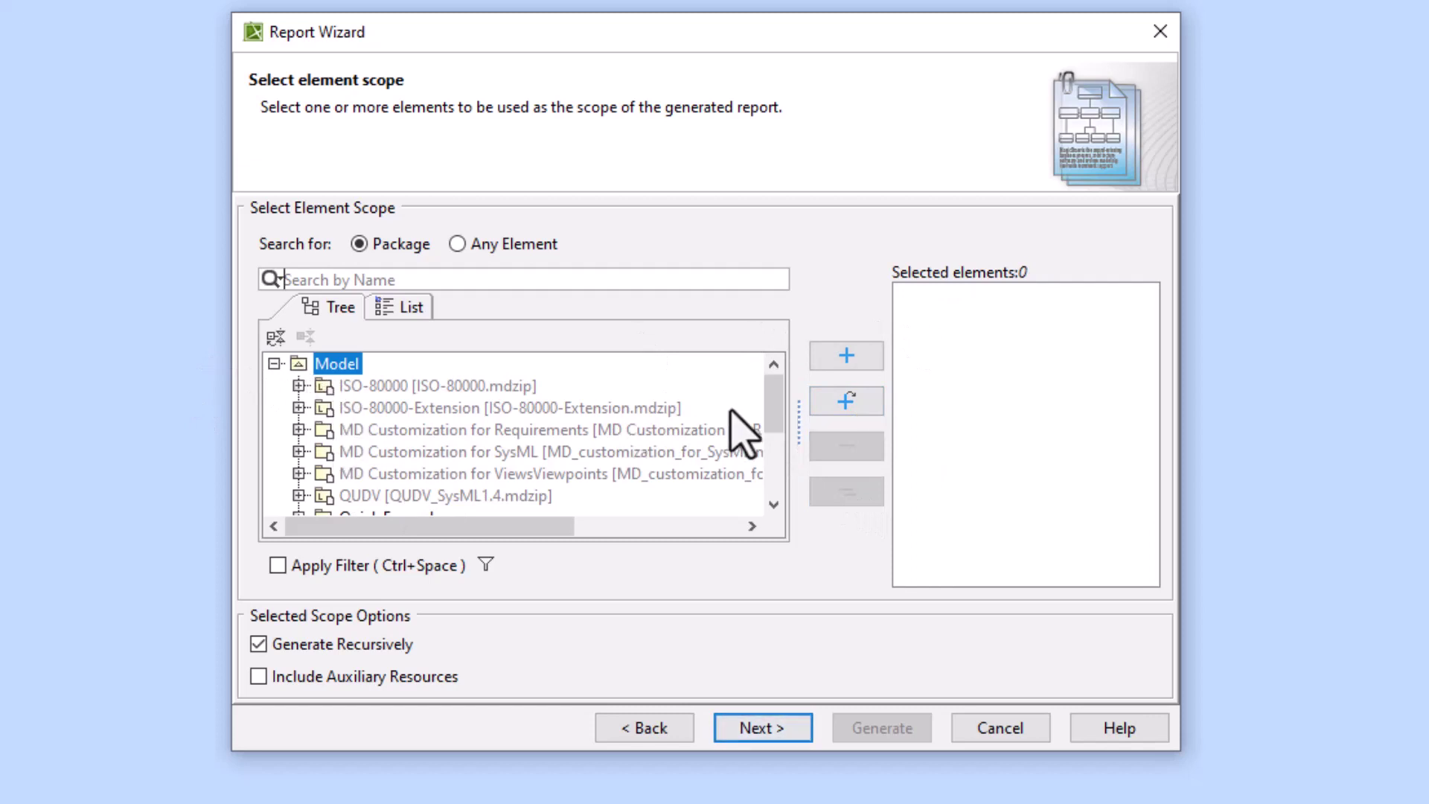
pyautogui.scroll(-3, 774, 491)
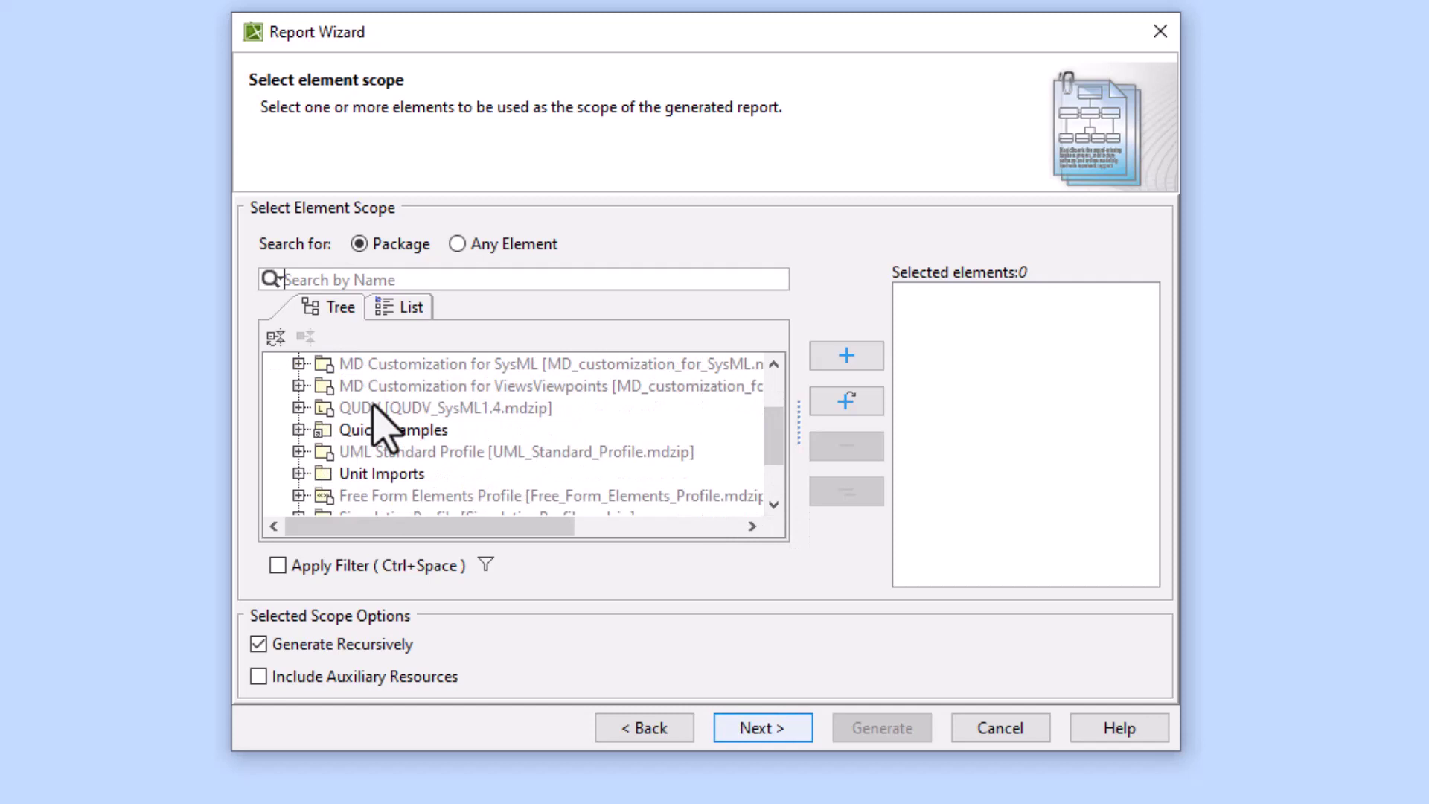
pyautogui.press('Home')
pyautogui.click(871, 357)
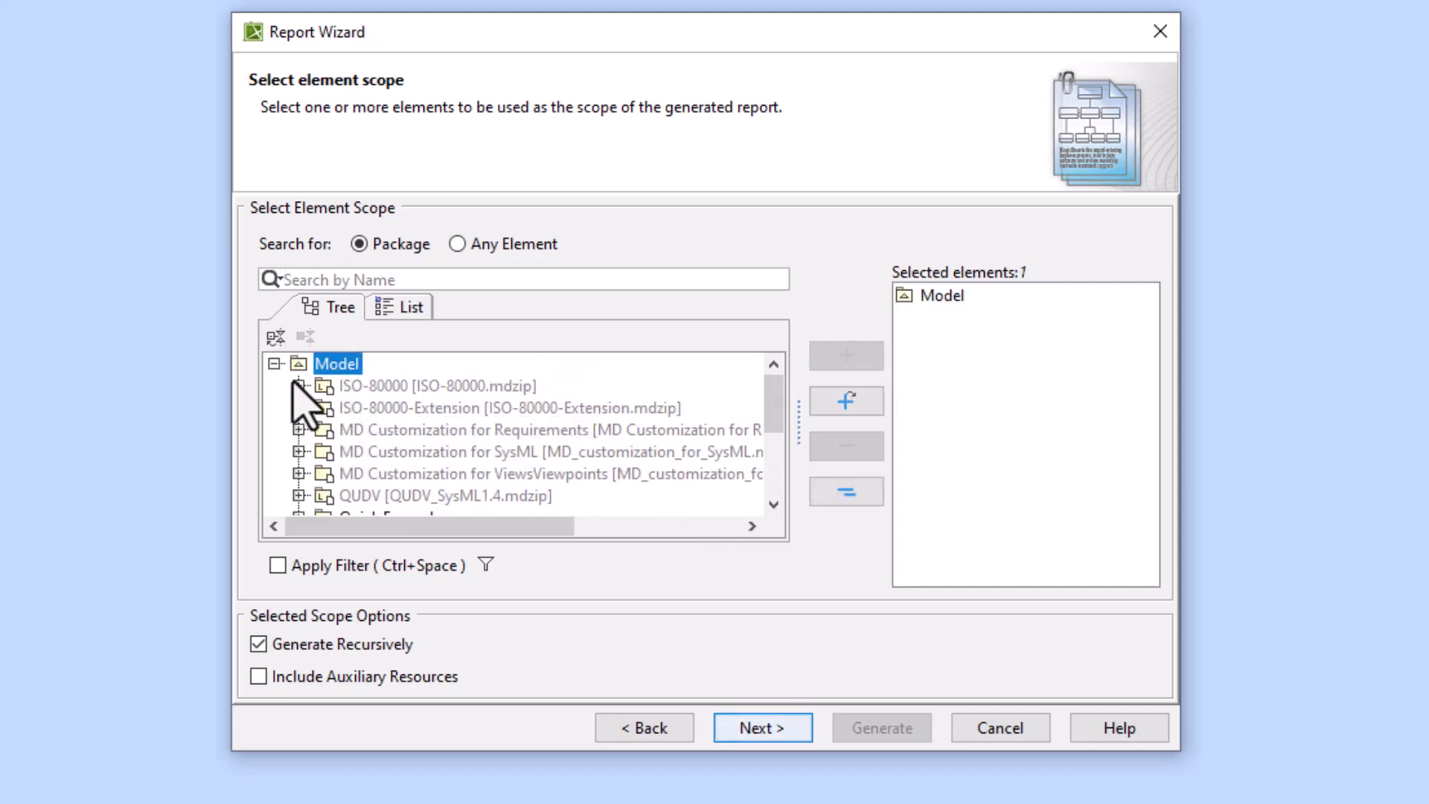
pyautogui.click(867, 492)
pyautogui.scroll(-3, 413, 443)
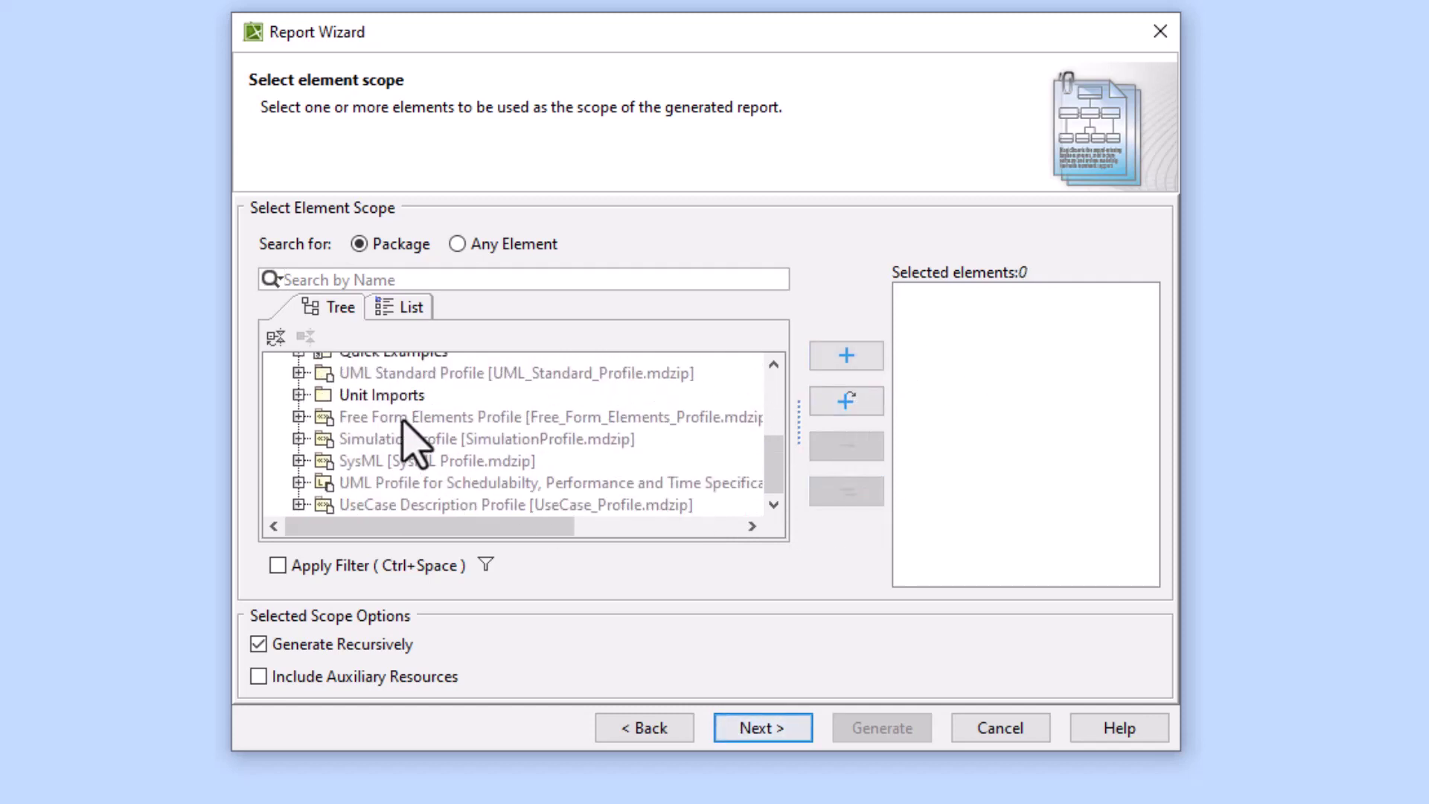
pyautogui.scroll(2, 320, 417)
pyautogui.scroll(-1, 309, 458)
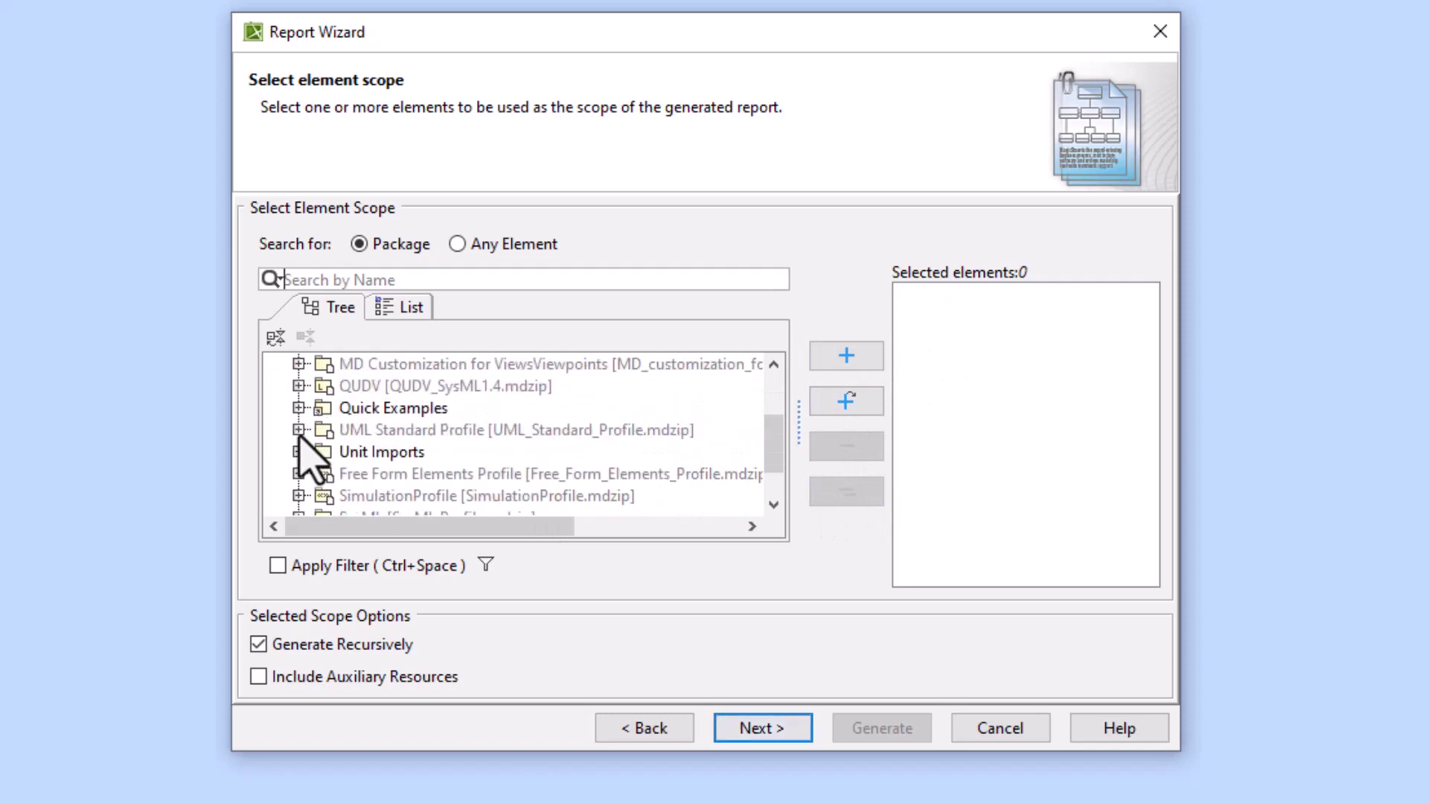
# Add the eleven Quick Examples packages, Back to The Future through MetaModel, to the scope
pyautogui.click(298, 408)
pyautogui.scroll(-2, 469, 413)
pyautogui.scroll(2, 469, 413)
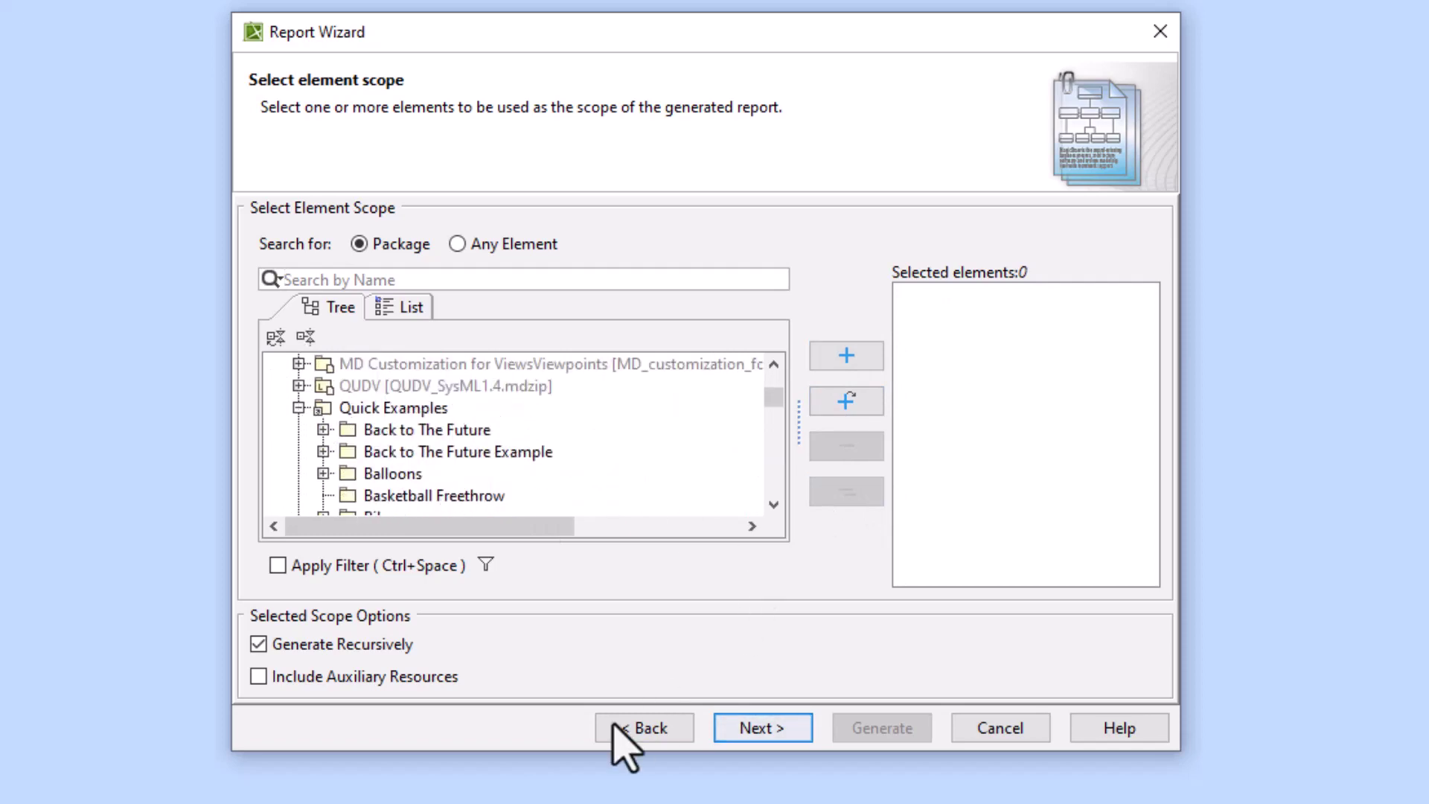
pyautogui.moveTo(583, 752); pyautogui.dragTo(575, 803)
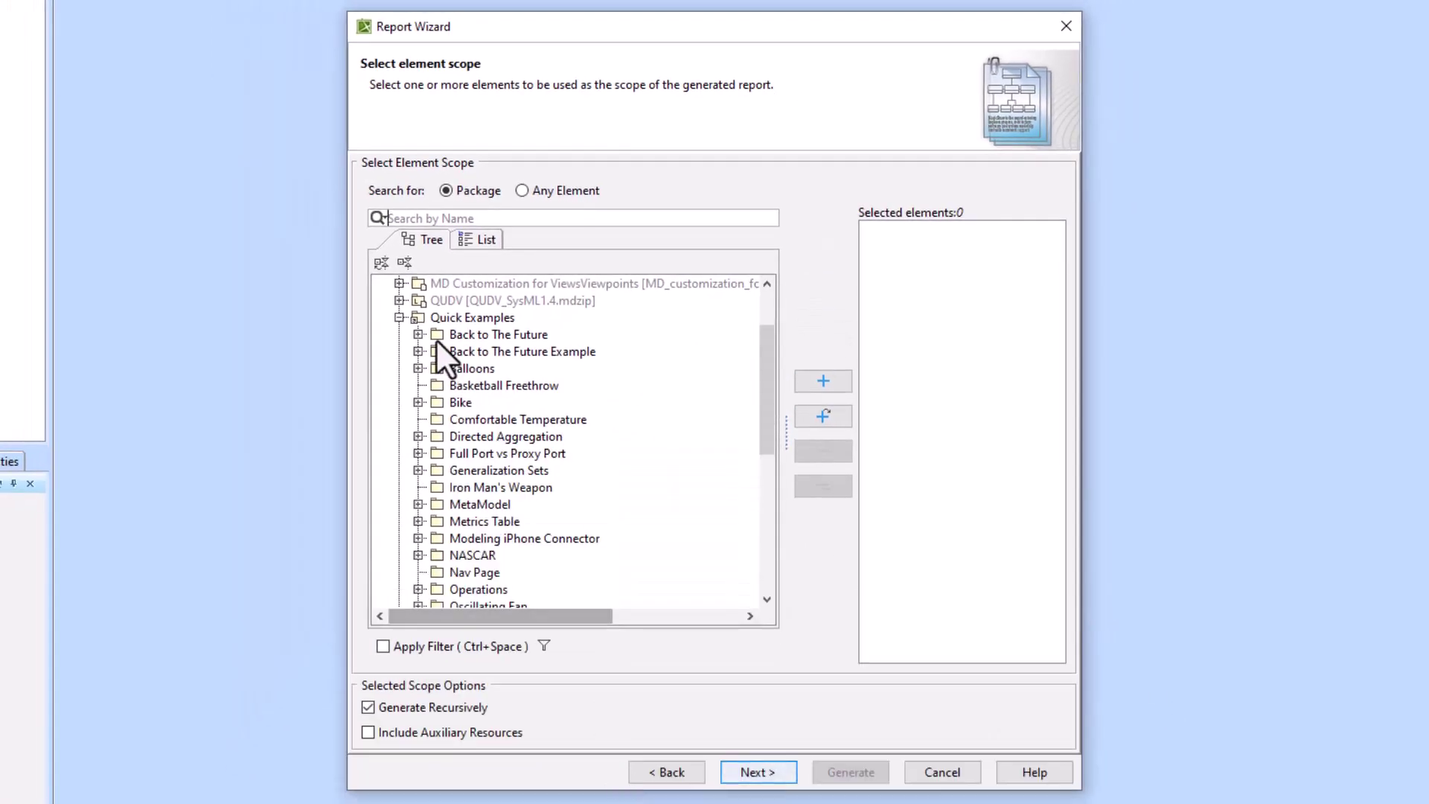
pyautogui.click(484, 334)
pyautogui.keyDown('shift'); pyautogui.click(478, 504); pyautogui.keyUp('shift')
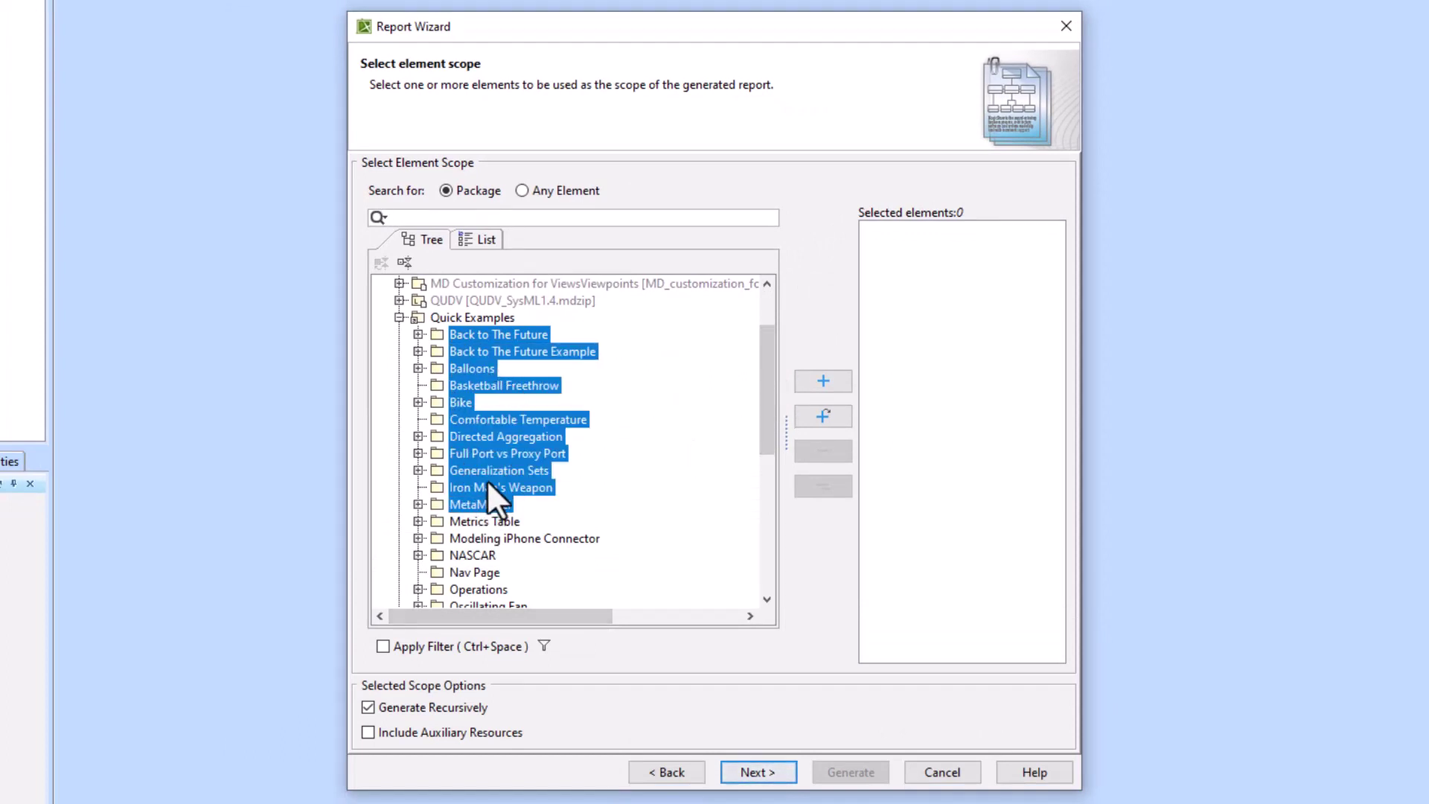
pyautogui.click(813, 377)
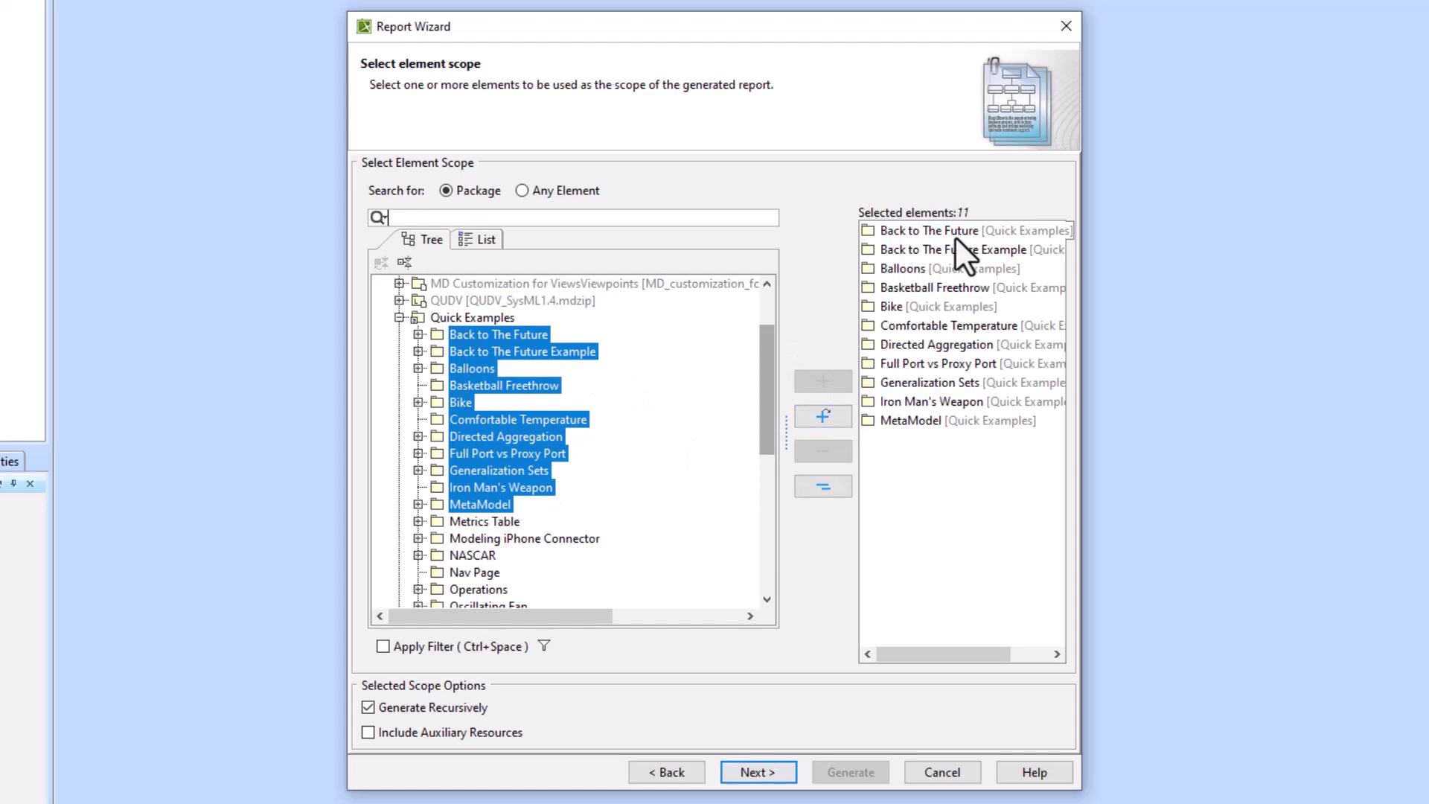
pyautogui.scroll(-3, 517, 514)
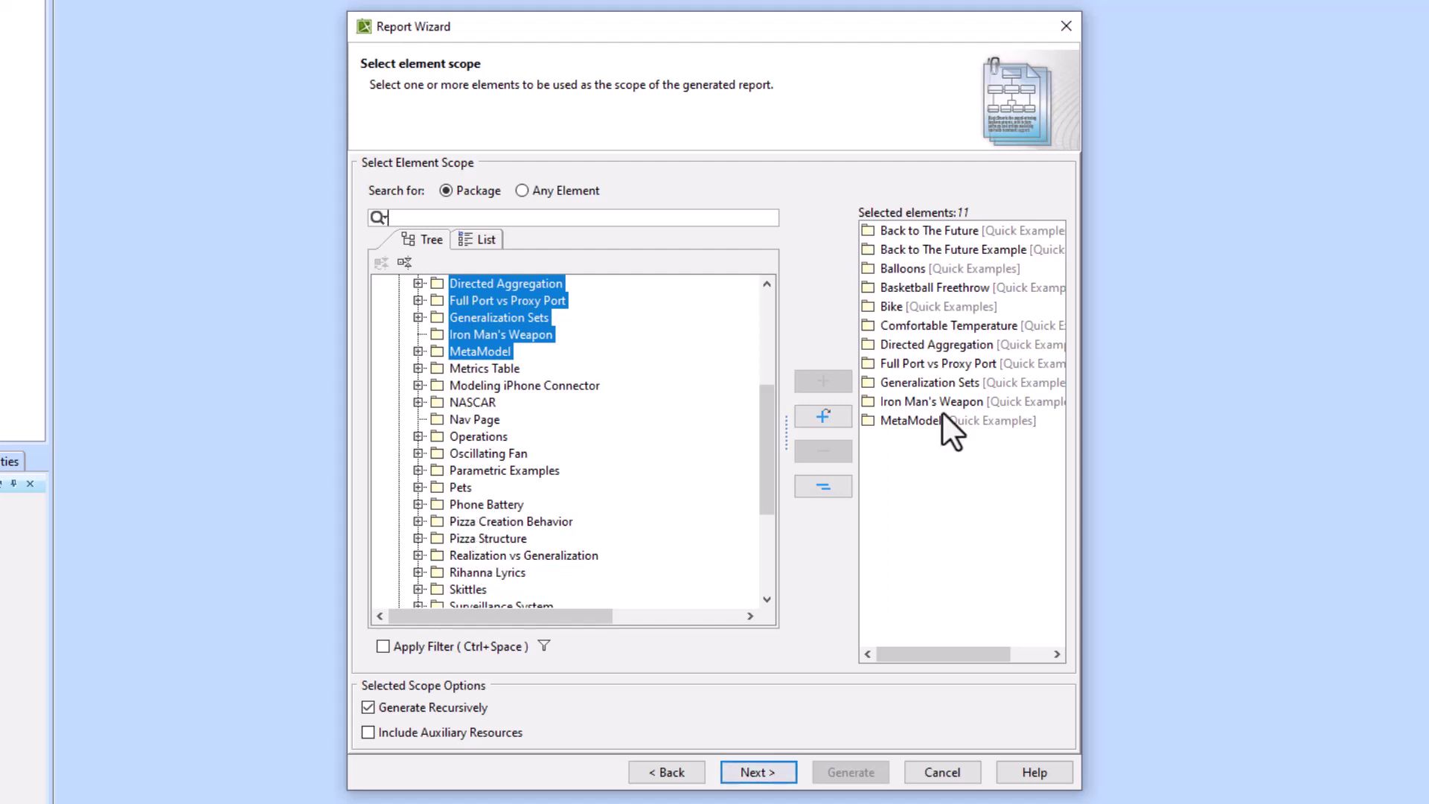
# Go to Output options and check the report path ends in Activity_Output.docx
pyautogui.click(759, 774)
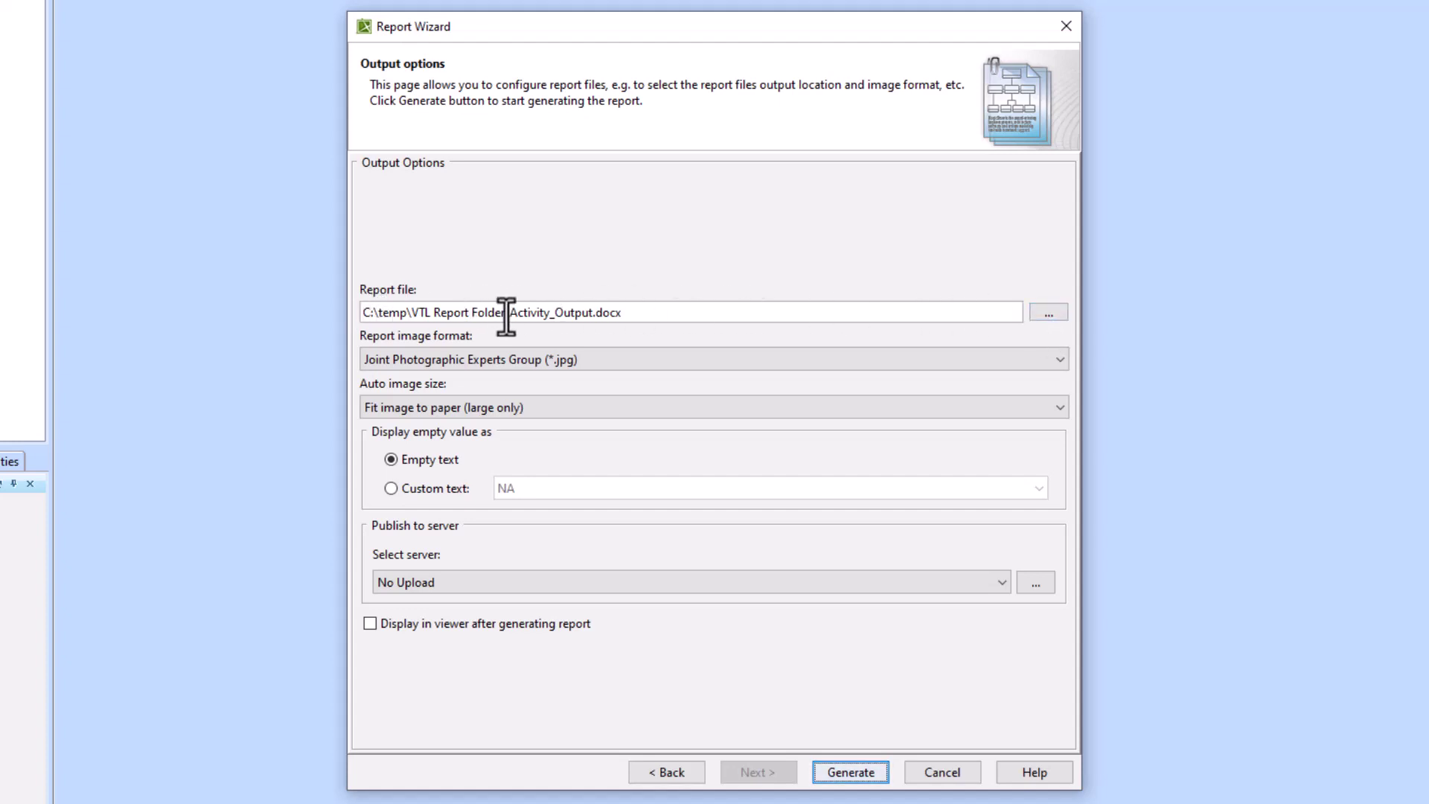
pyautogui.tripleClick(556, 313)
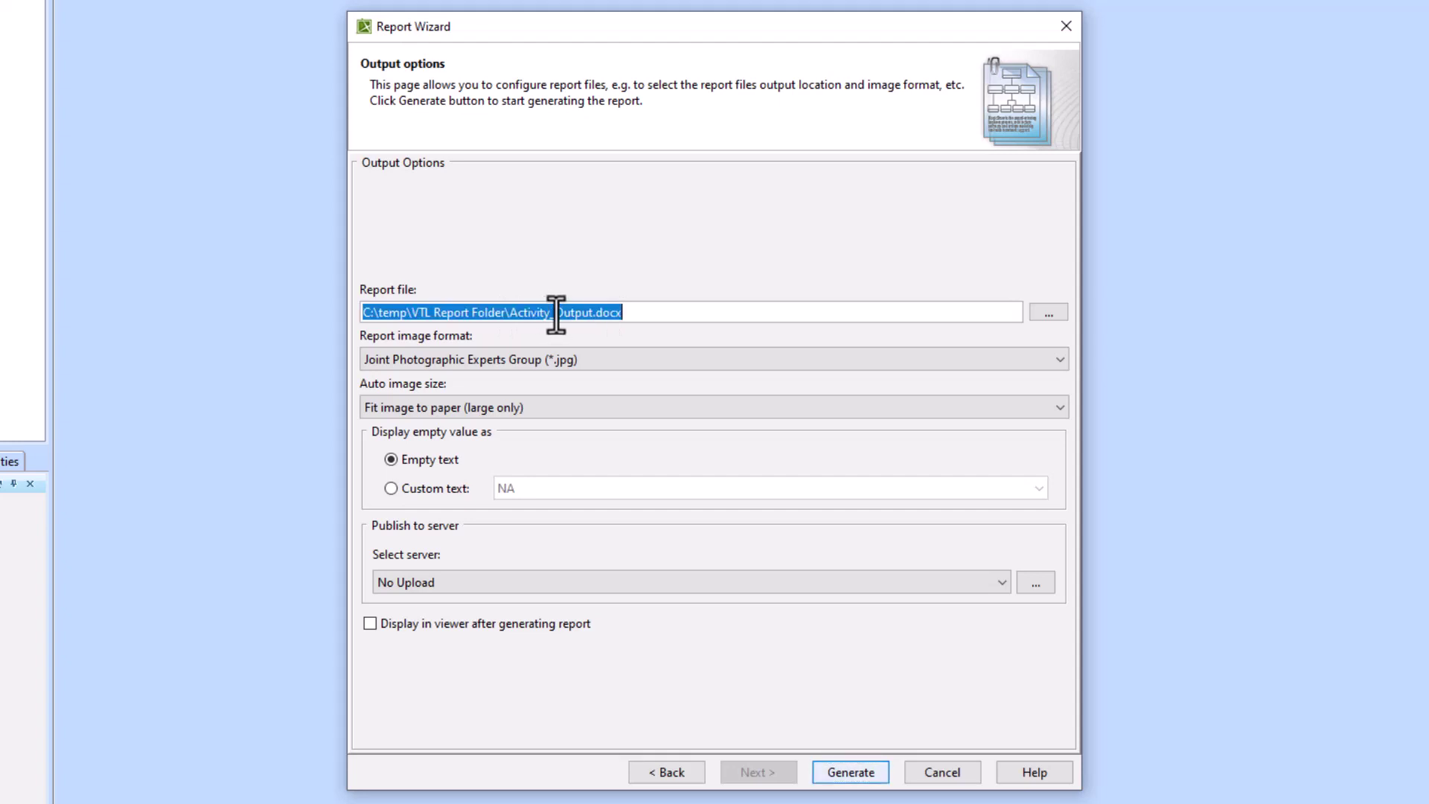
pyautogui.moveTo(521, 313); pyautogui.dragTo(591, 312)
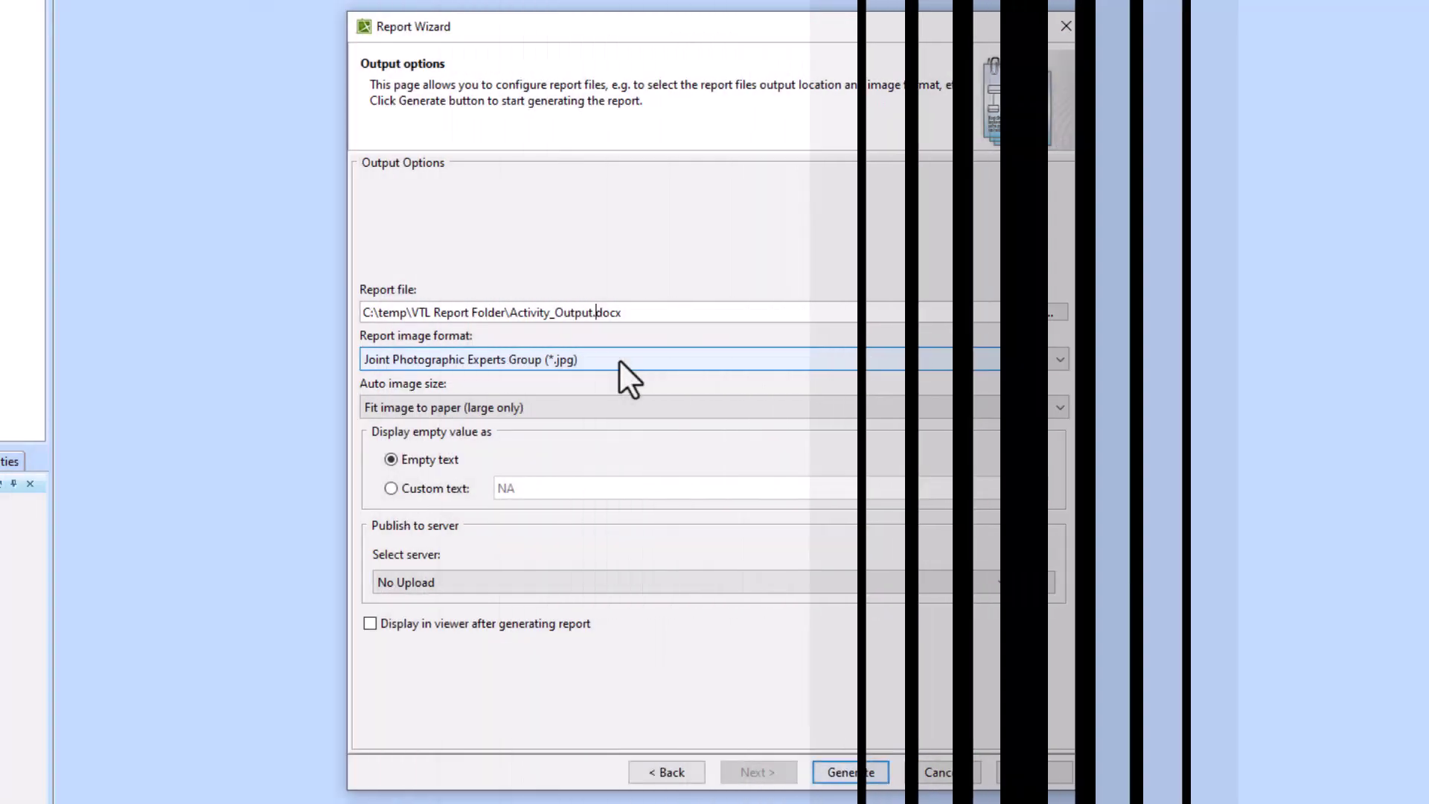
pyautogui.click(618, 360)
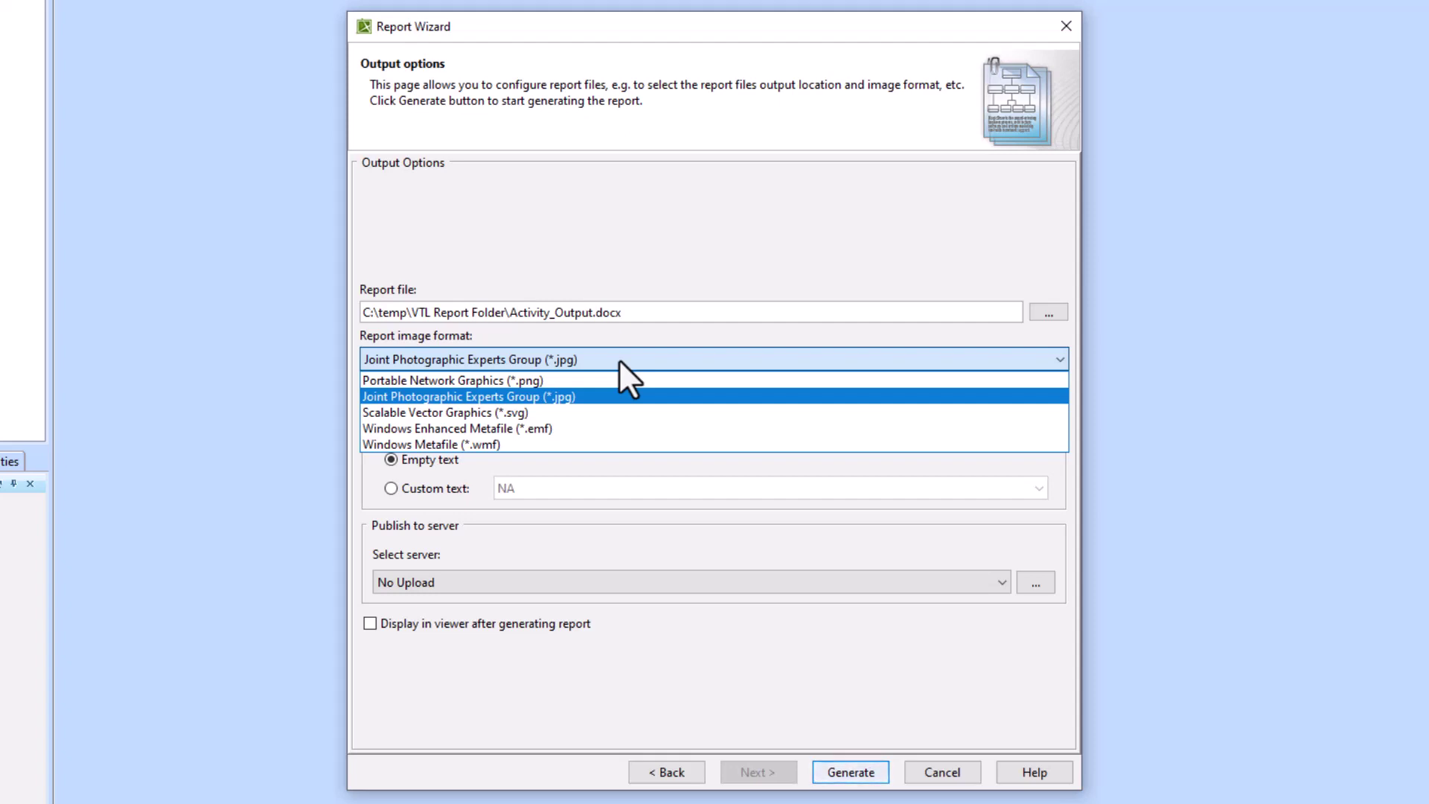
# Keep JPG as the image format and 'Fit image to paper (large only)' sizing
pyautogui.click(576, 396)
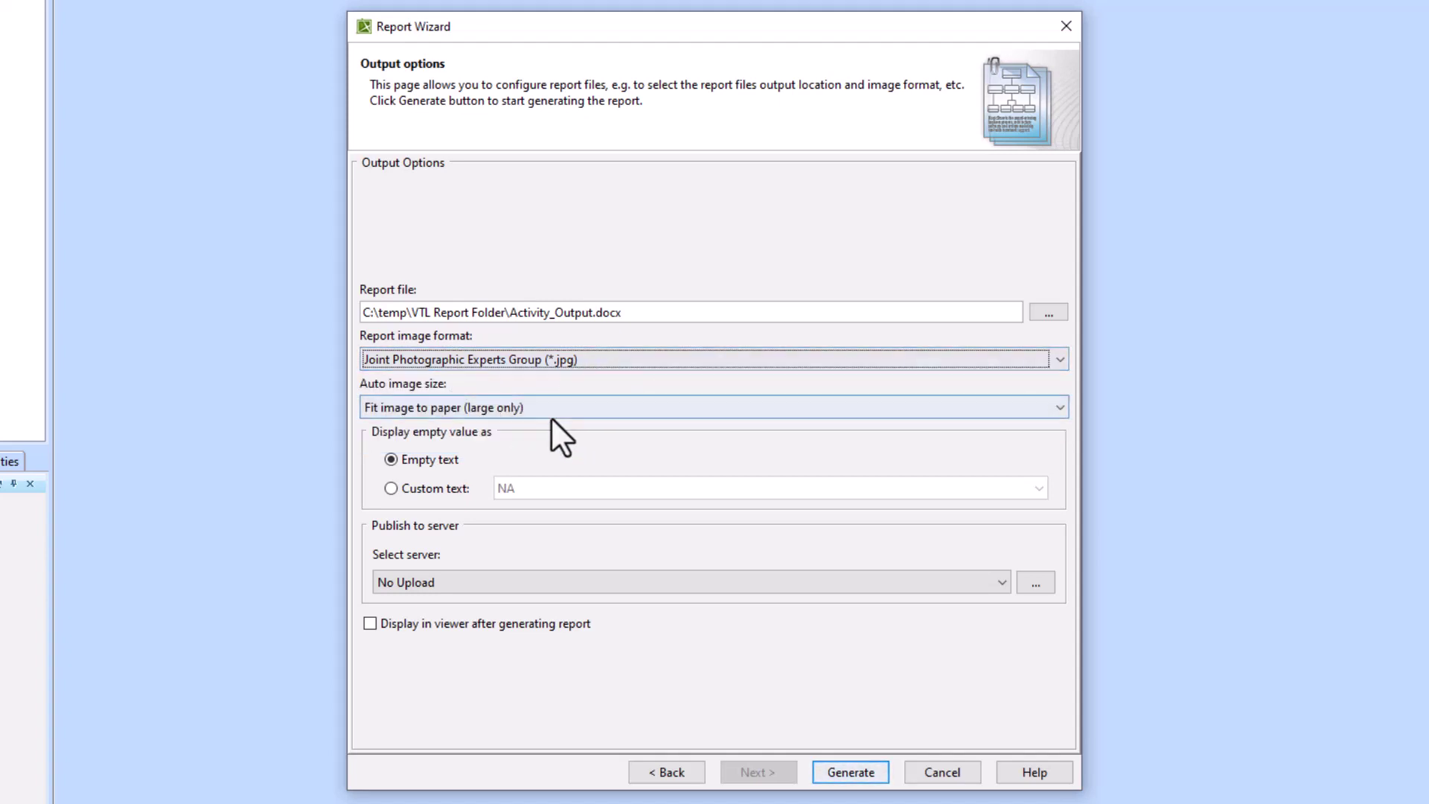
pyautogui.click(542, 411)
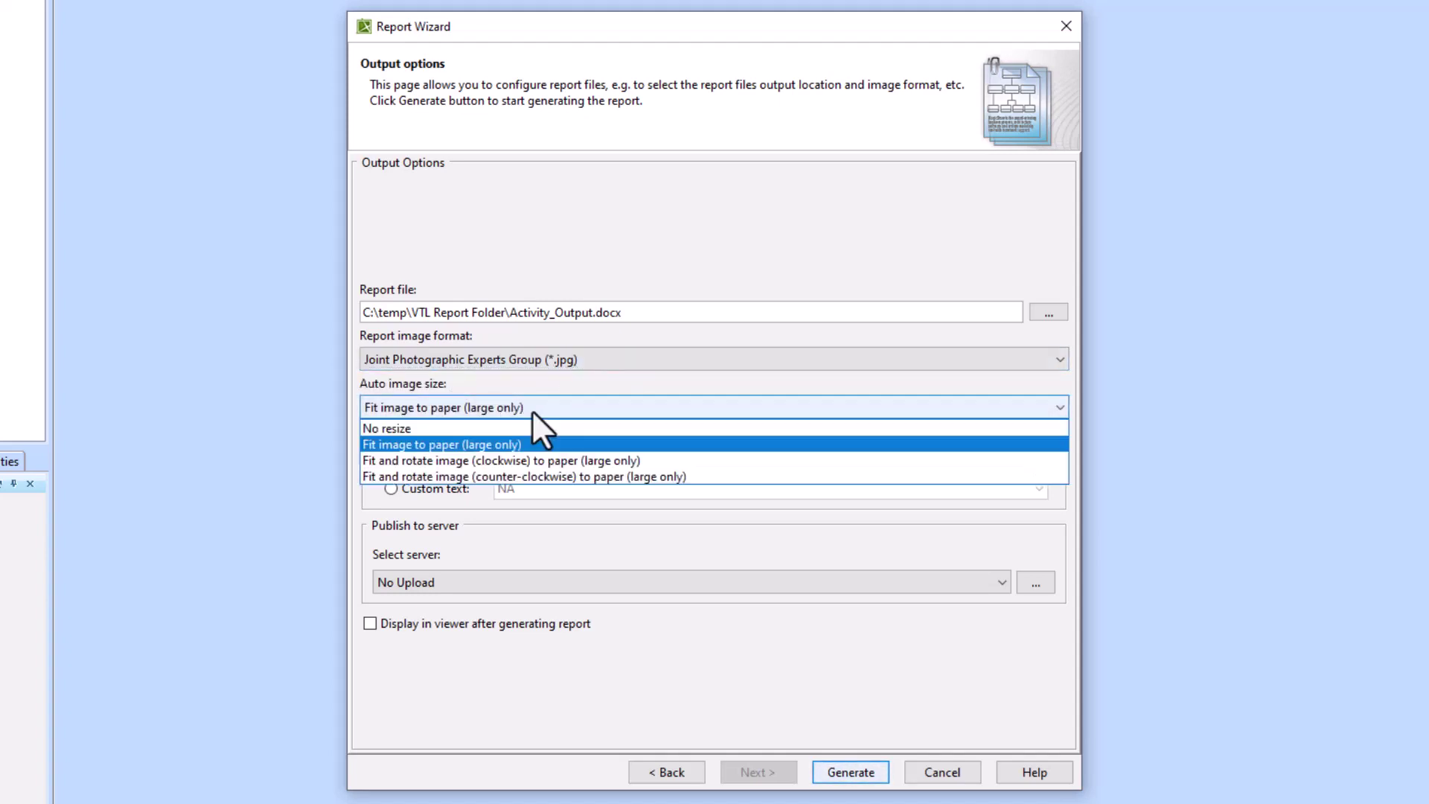
pyautogui.click(435, 444)
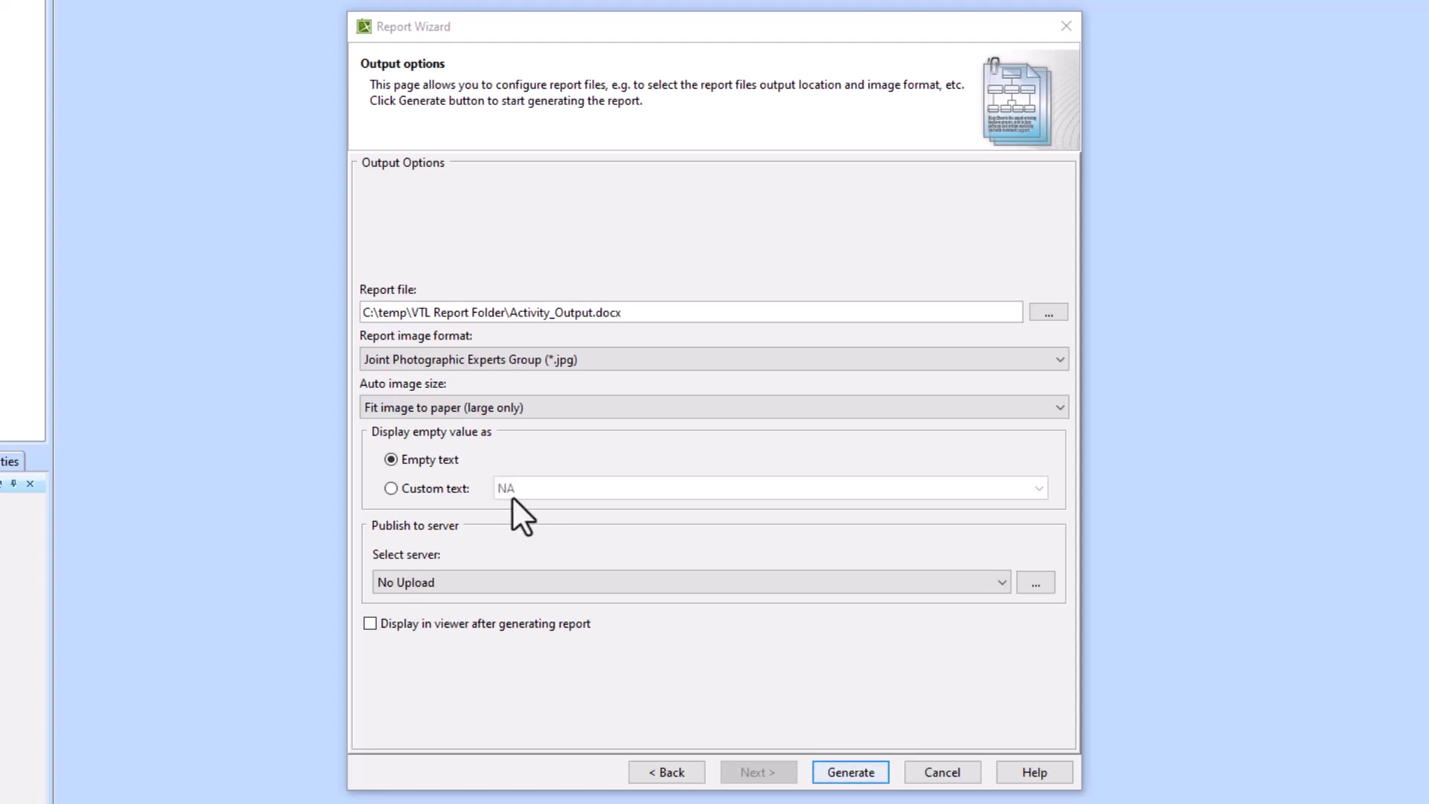
# Keep 'Empty text' for empty values, enable display in viewer, and generate the report
pyautogui.click(413, 489)
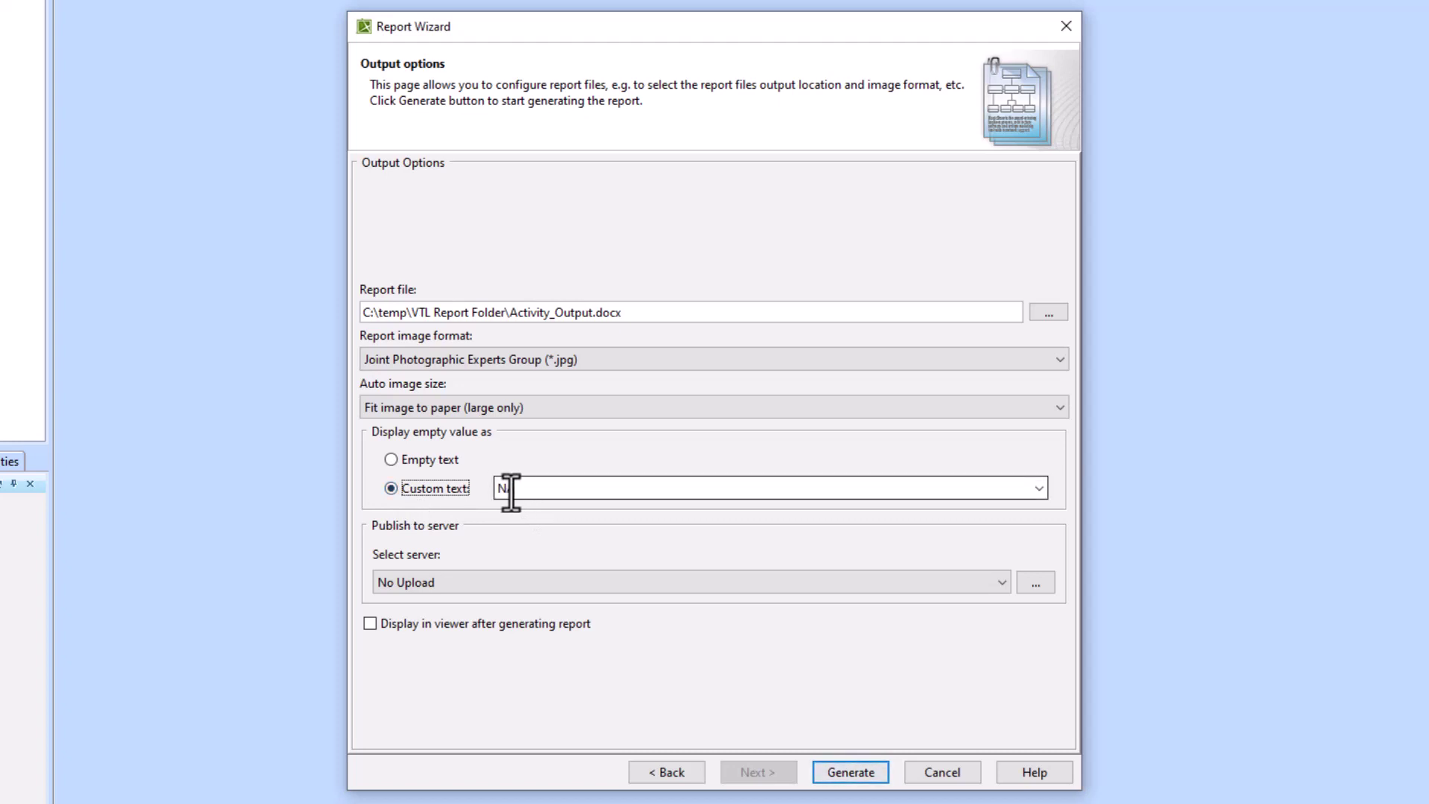
pyautogui.click(415, 460)
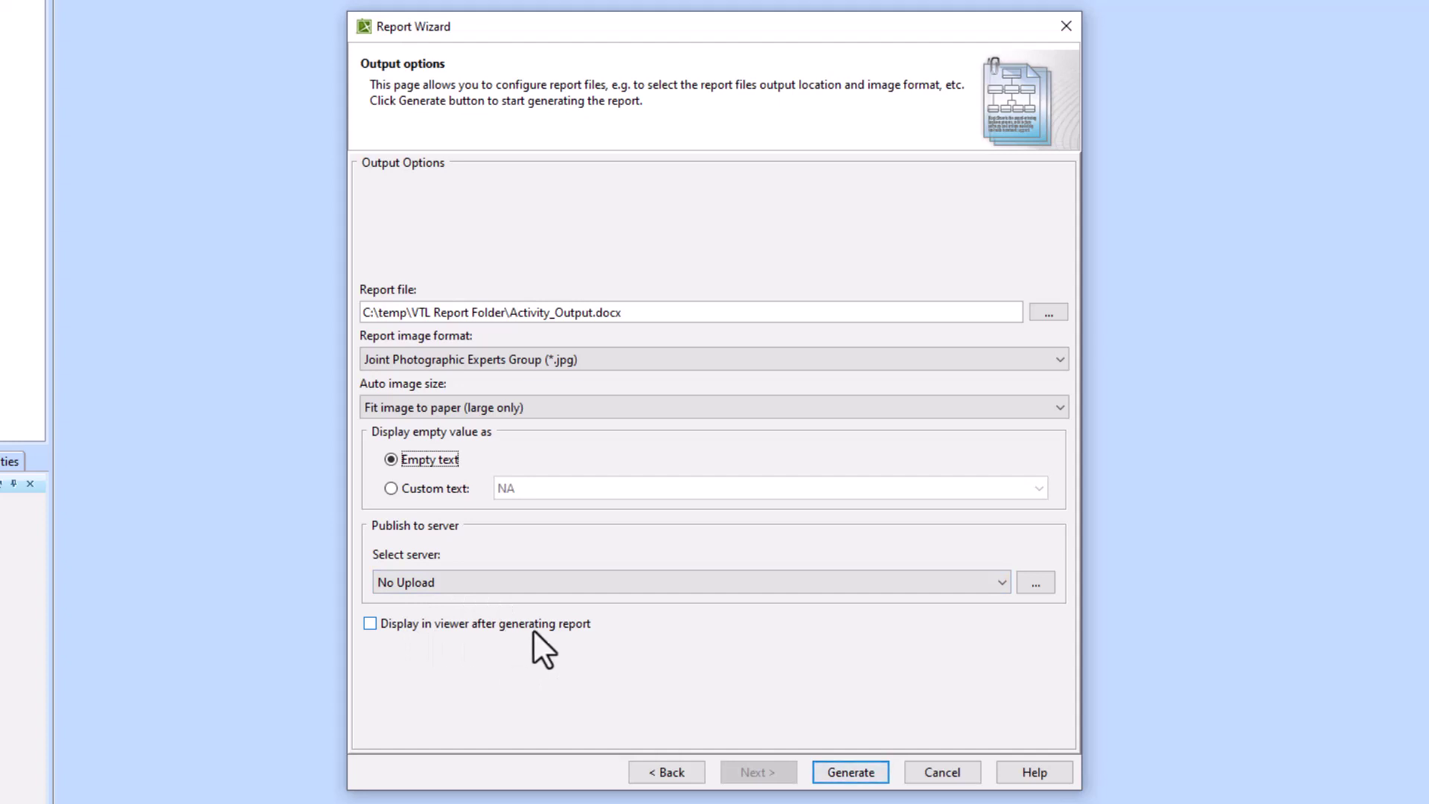
pyautogui.click(391, 627)
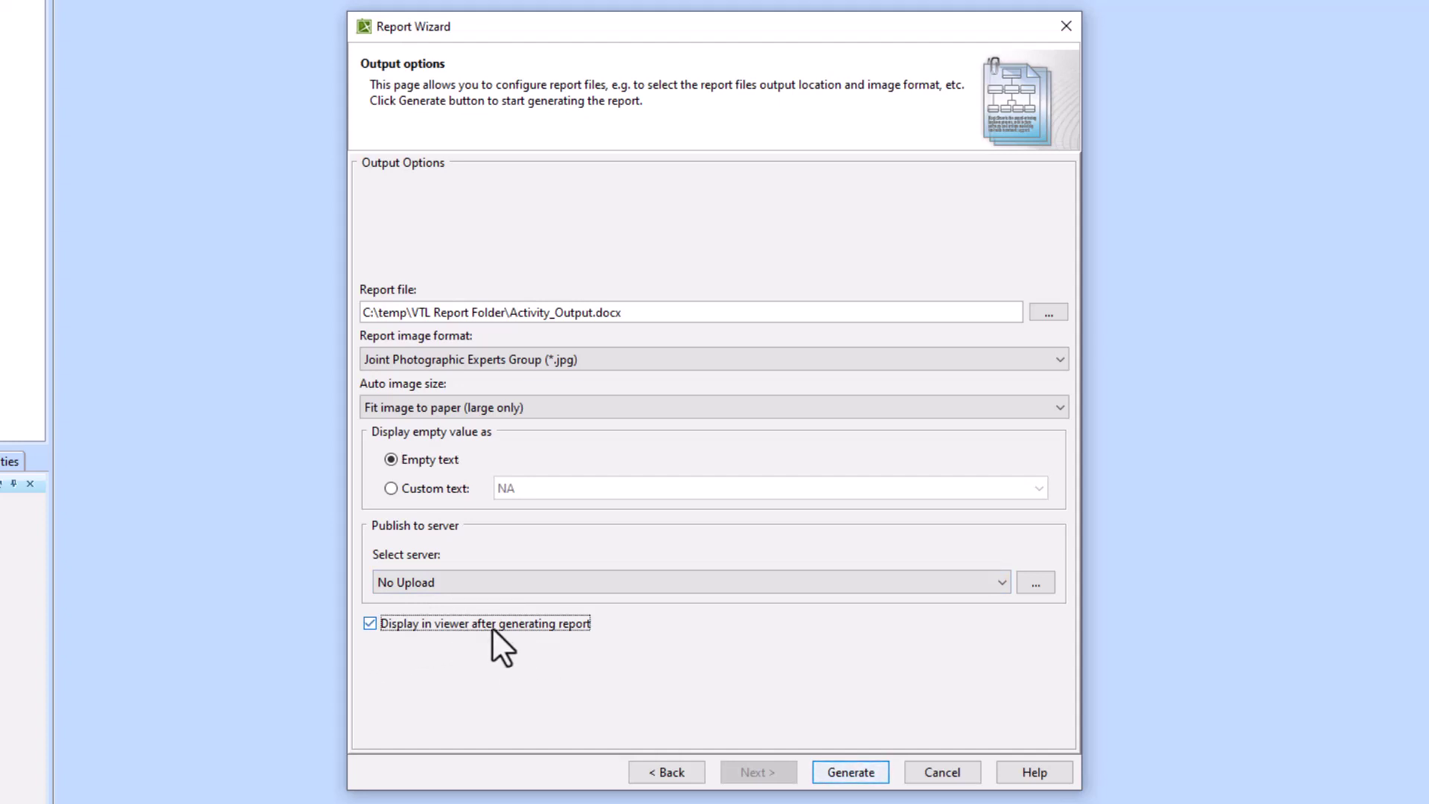
pyautogui.click(852, 774)
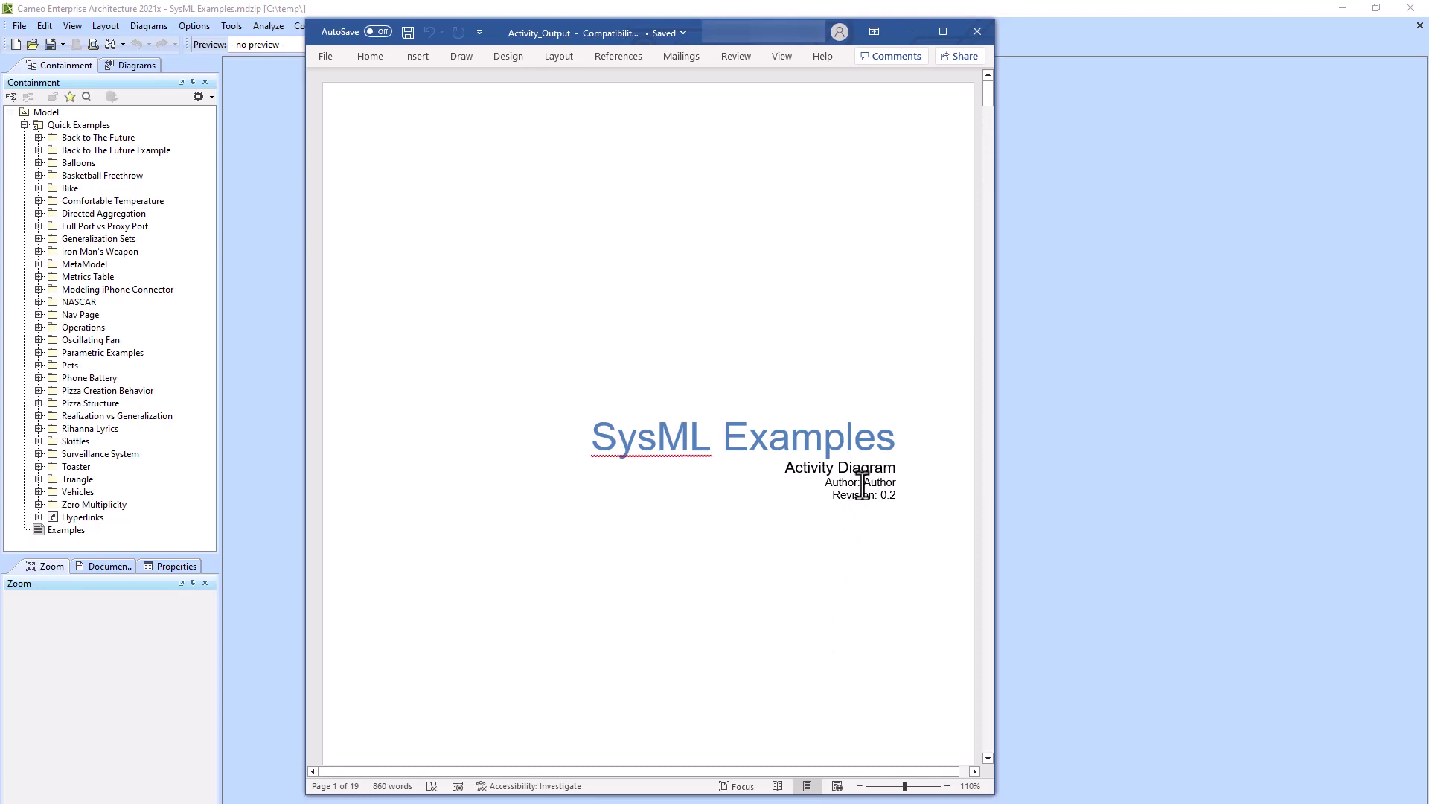
# Inspect the title page's author, revision and SysML Examples heading text
pyautogui.moveTo(864, 484); pyautogui.dragTo(895, 496)
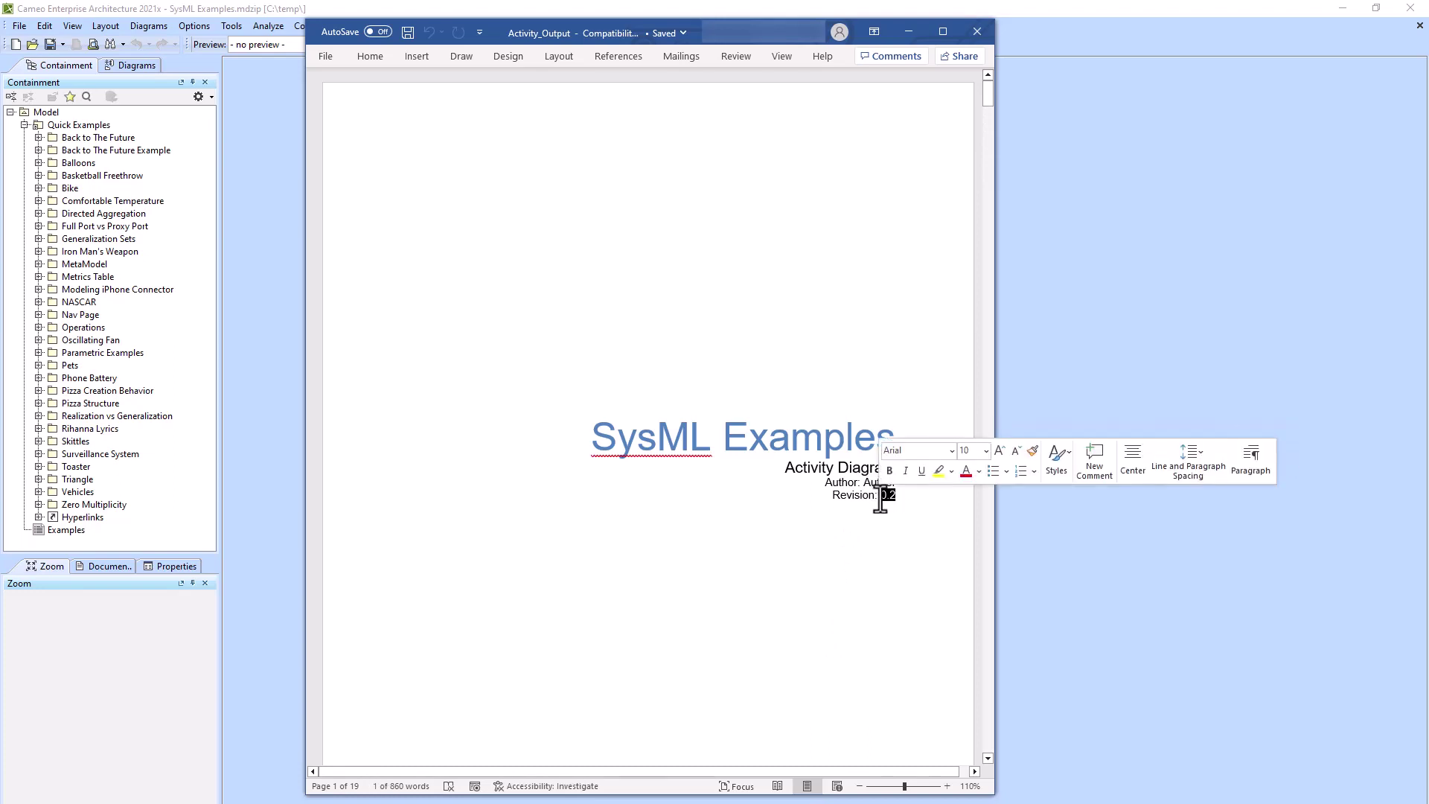
pyautogui.click(860, 483)
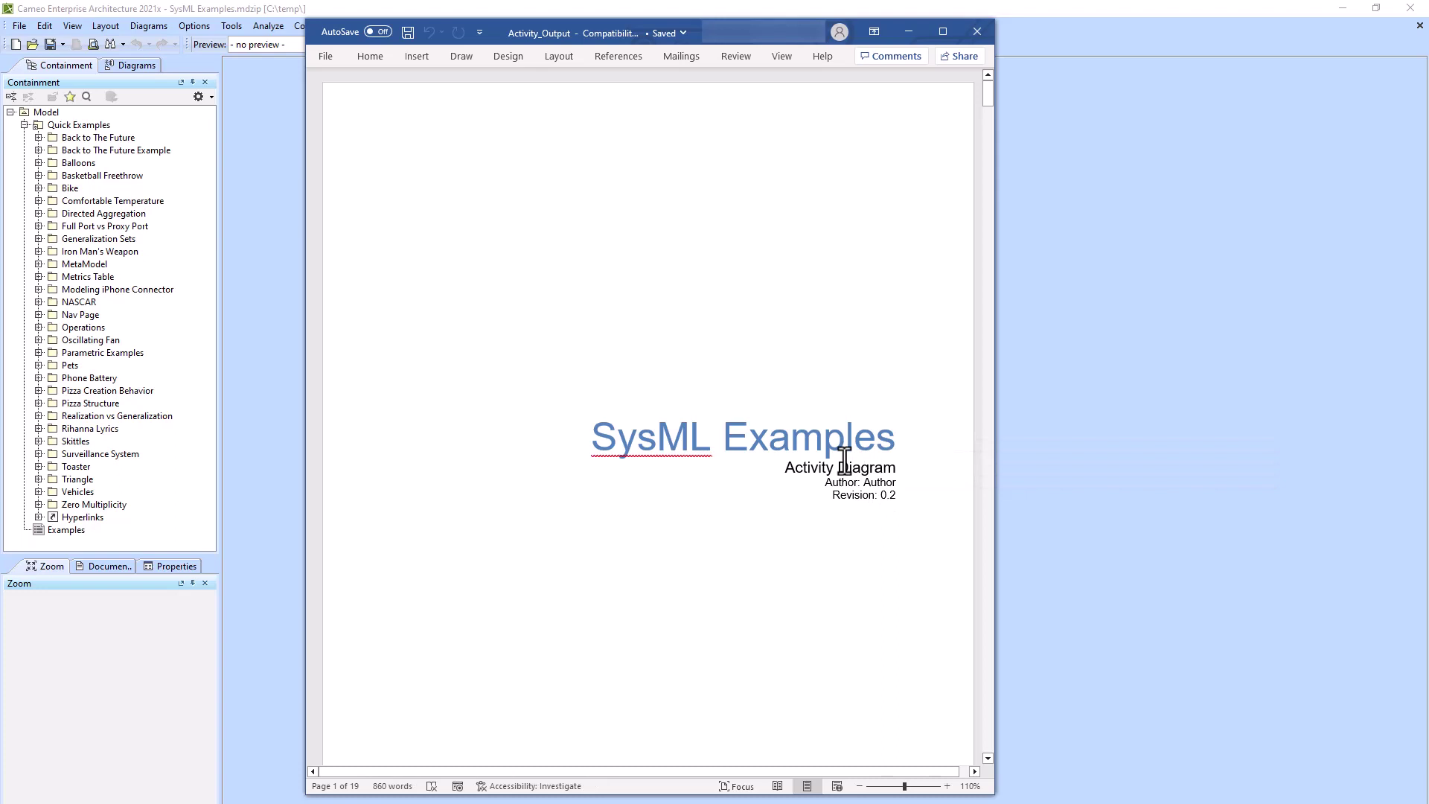
pyautogui.moveTo(583, 436); pyautogui.dragTo(849, 439)
pyautogui.click(747, 511)
# Scroll through the activity diagram sections to the owning activity section on page 19
pyautogui.moveTo(984, 91); pyautogui.dragTo(996, 270)
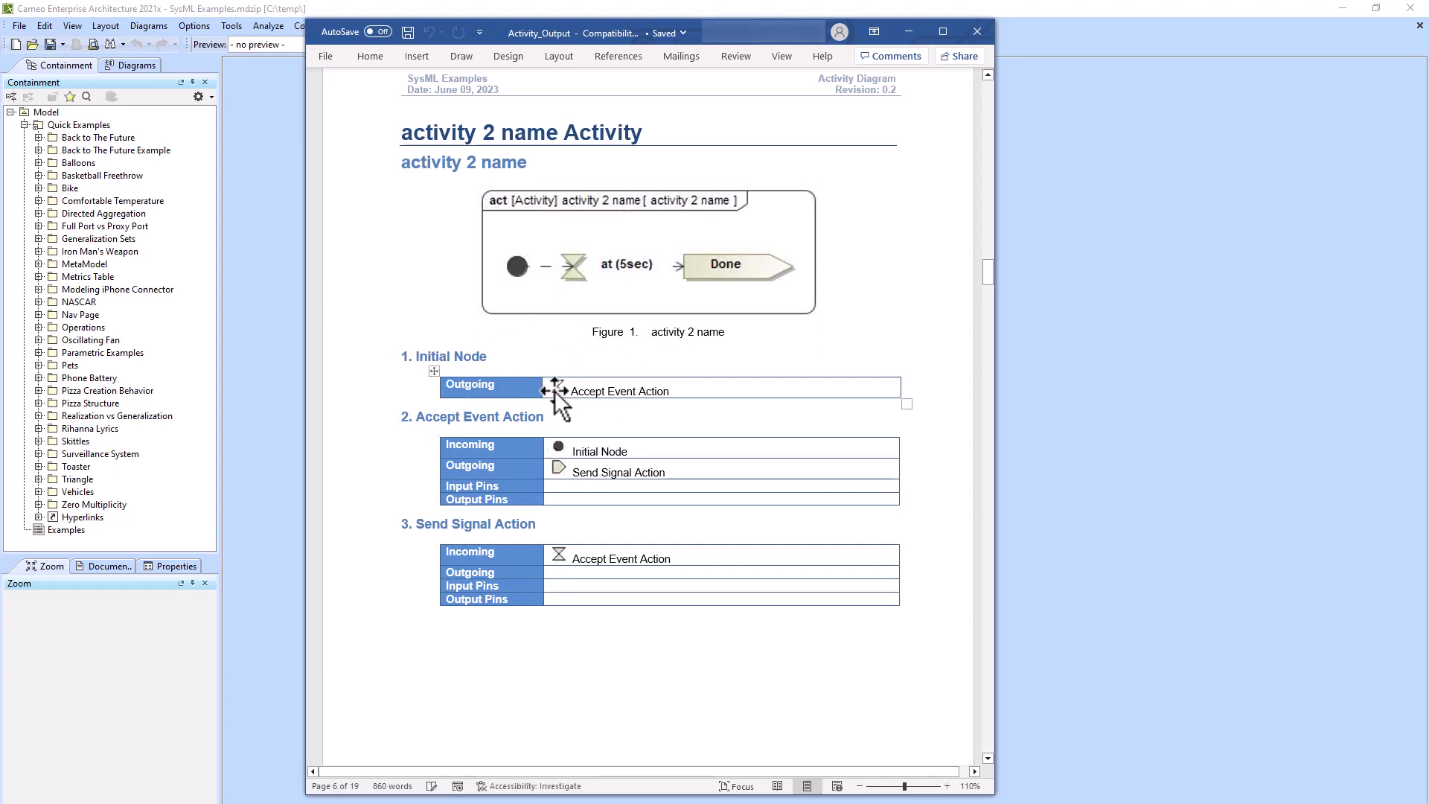
pyautogui.scroll(-6, 956, 317)
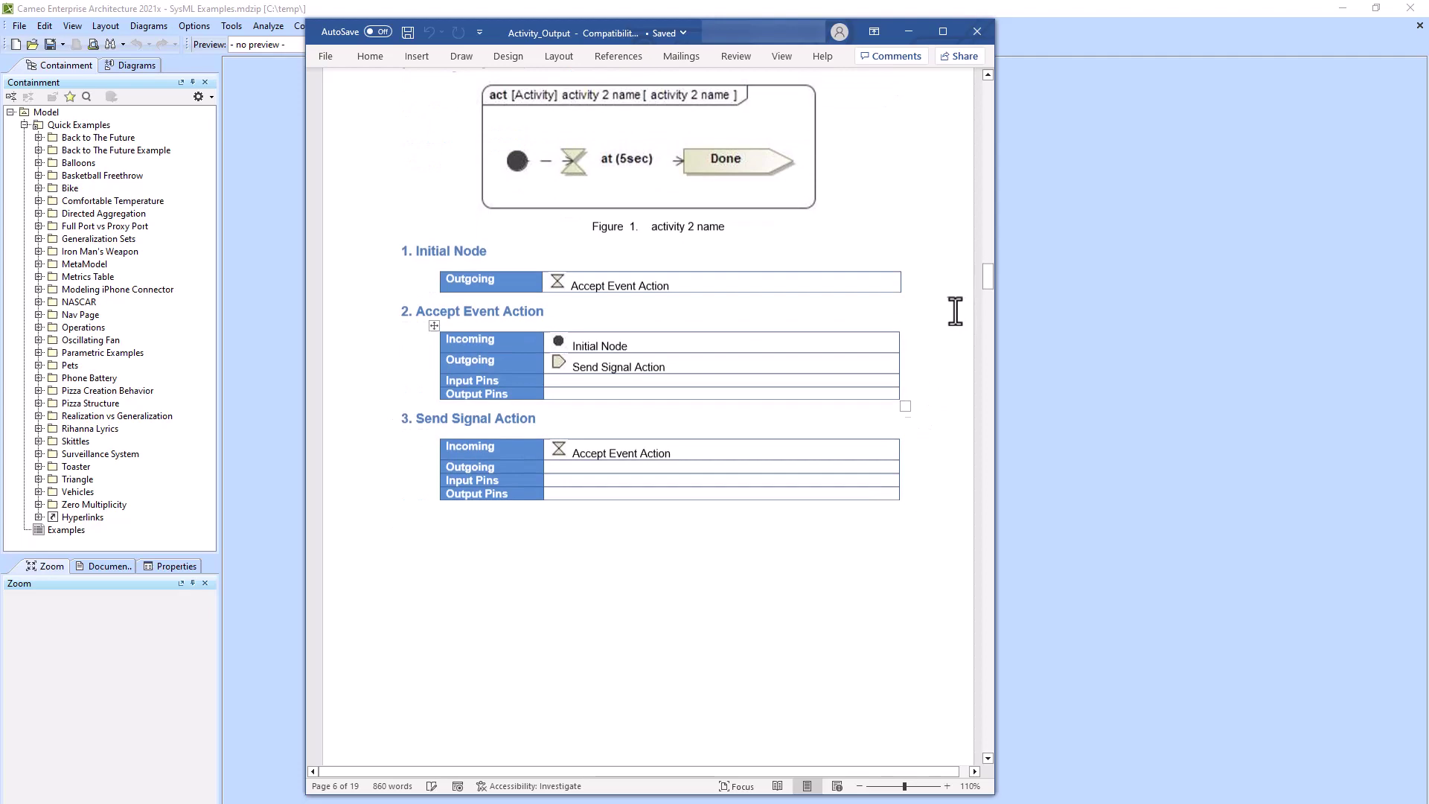
pyautogui.scroll(-15, 958, 327)
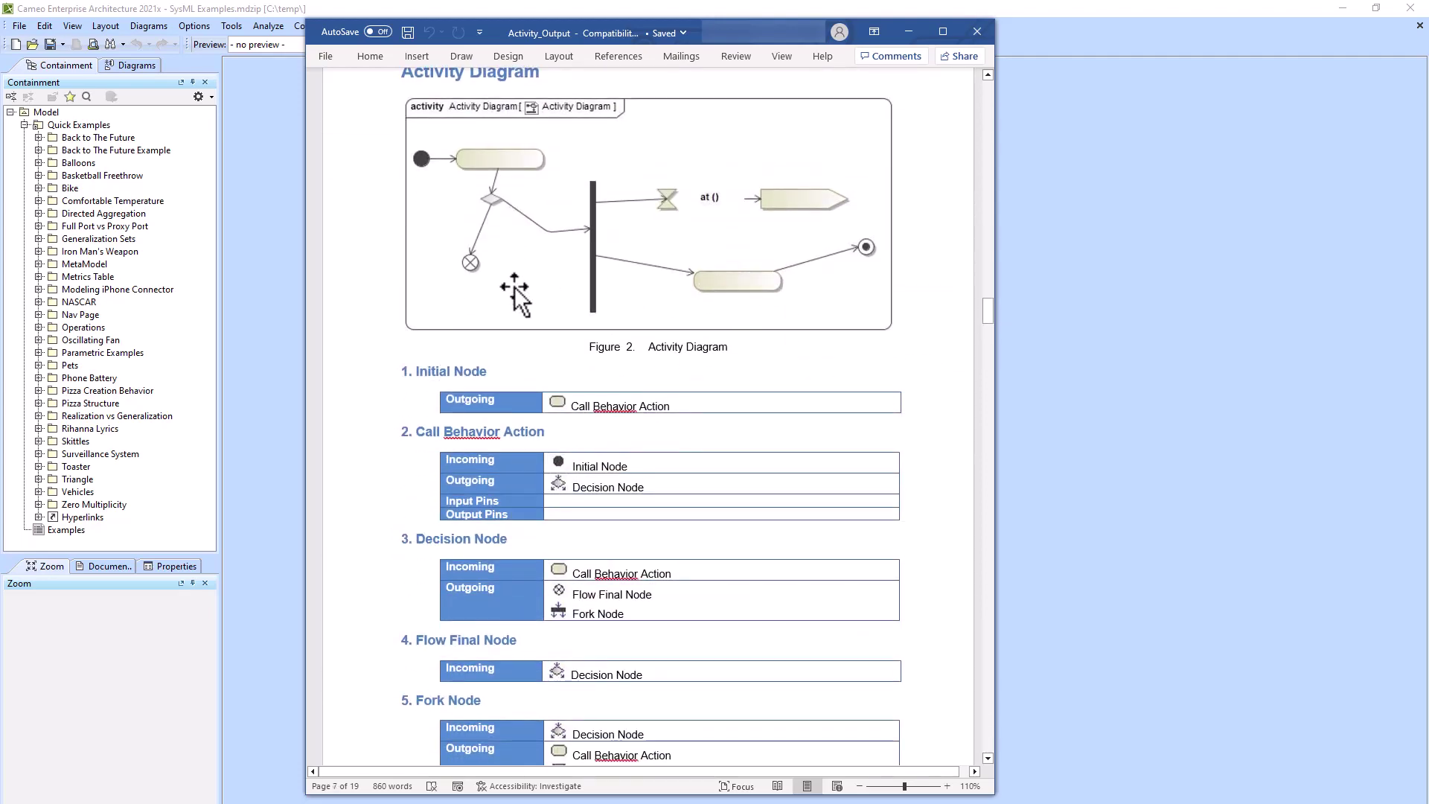
pyautogui.scroll(-6, 517, 291)
pyautogui.scroll(-20, 517, 292)
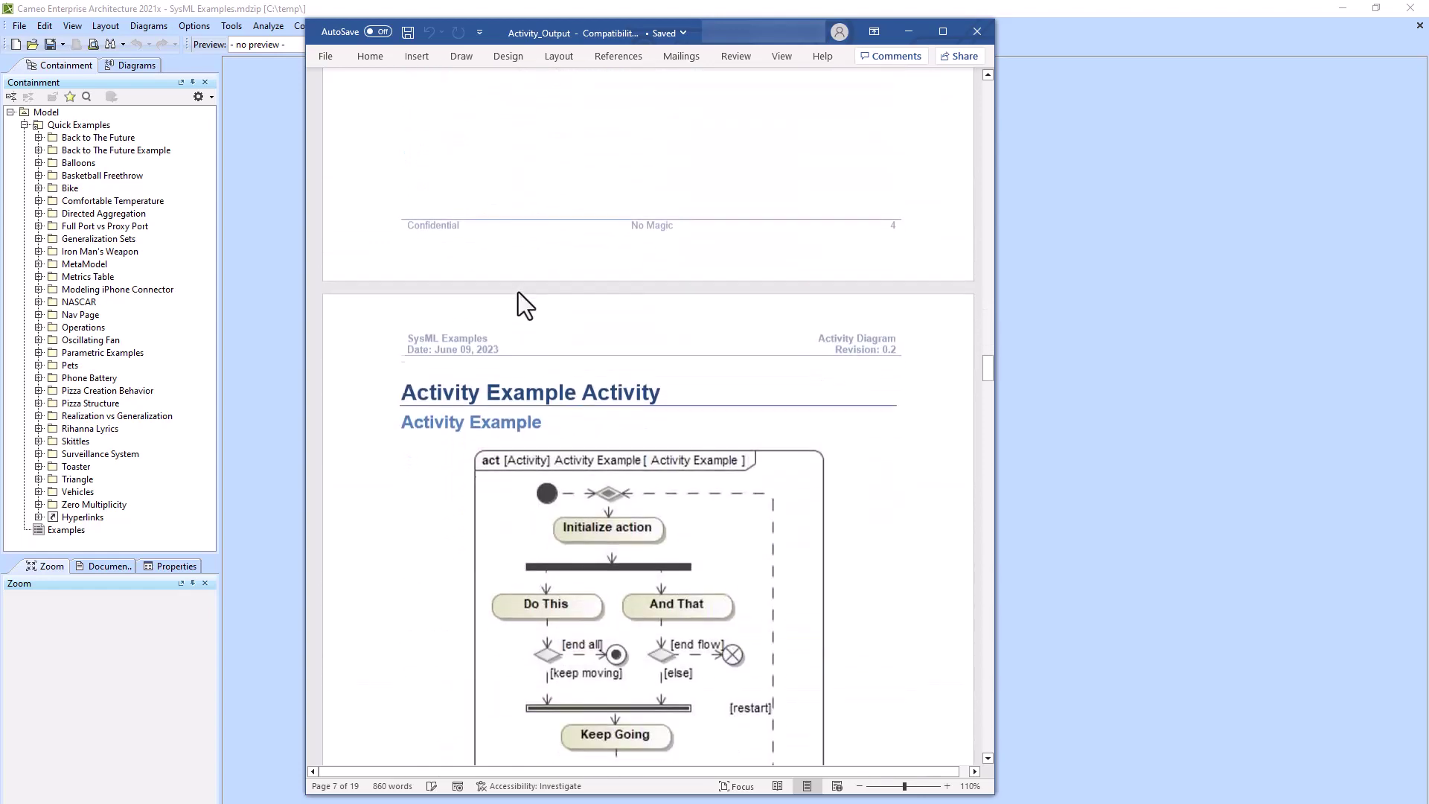
pyautogui.scroll(-20, 518, 290)
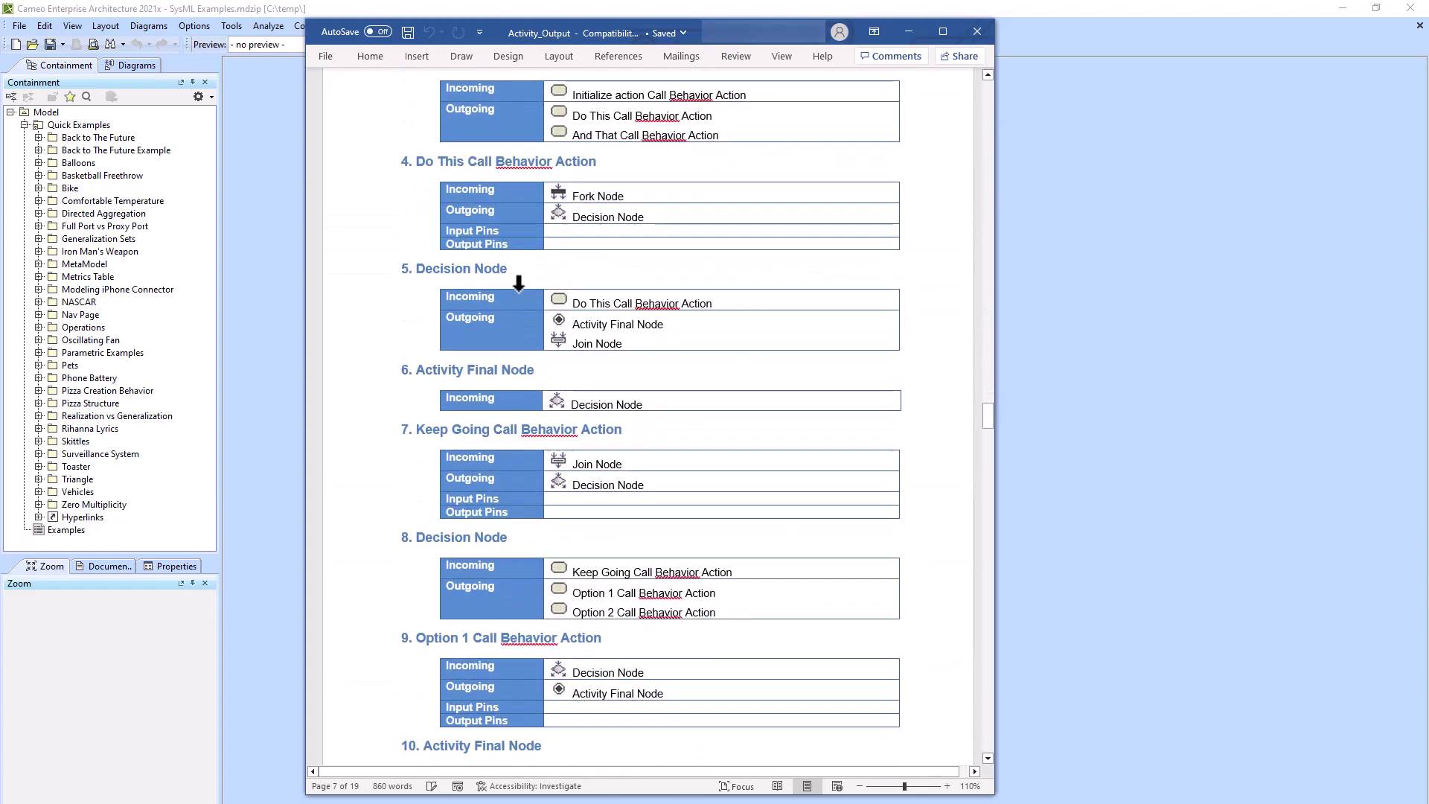
pyautogui.scroll(-20, 518, 292)
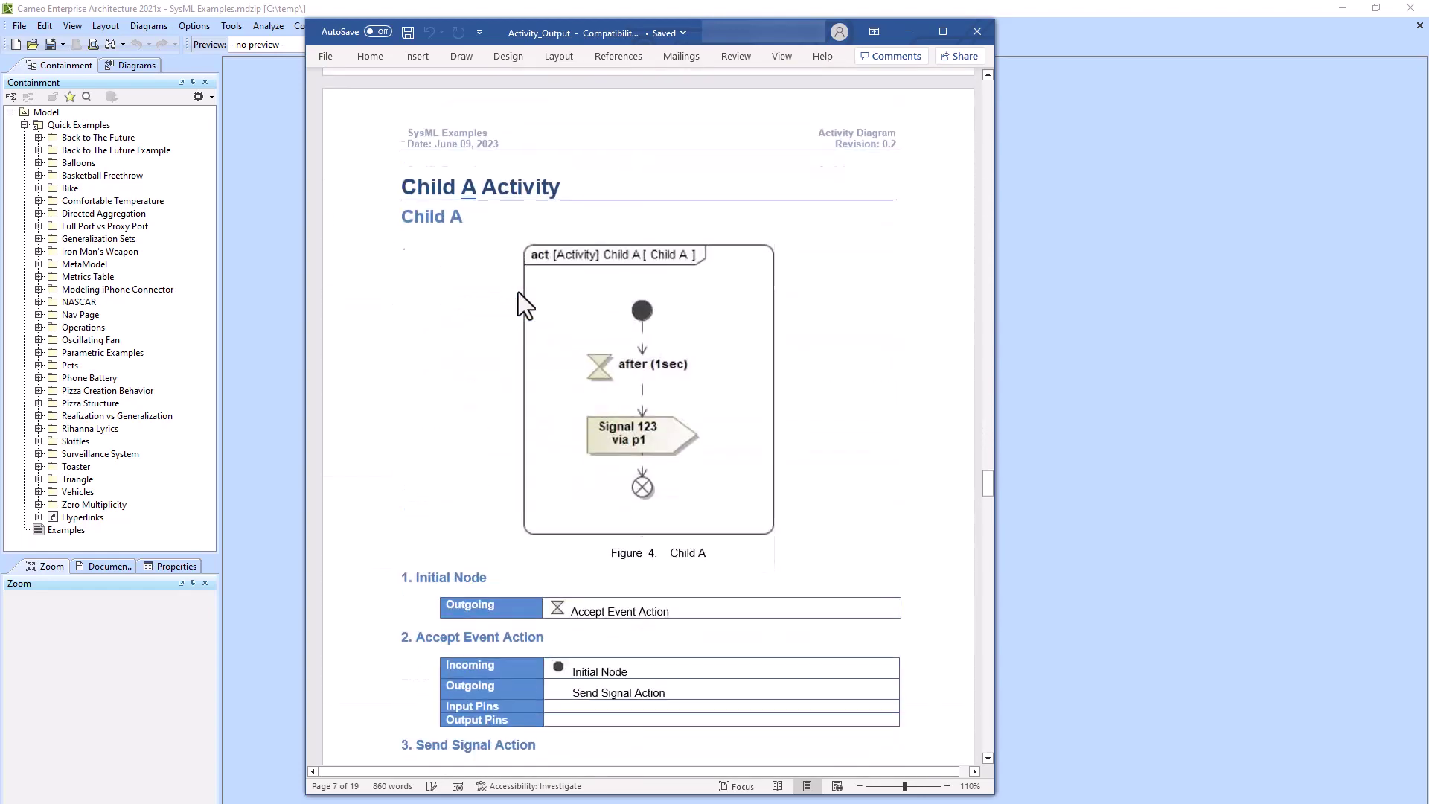
pyautogui.scroll(-12, 603, 288)
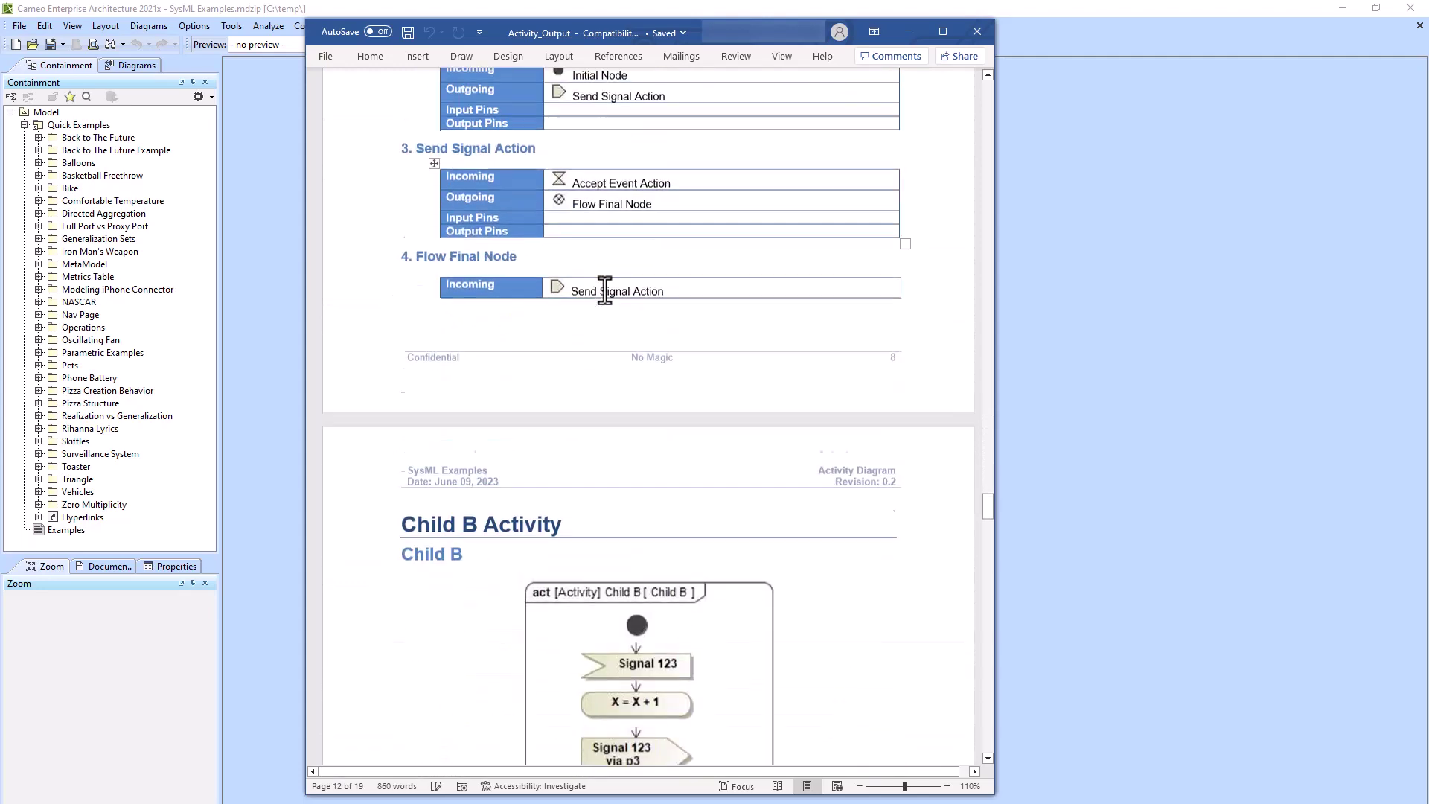
pyautogui.scroll(-12, 605, 290)
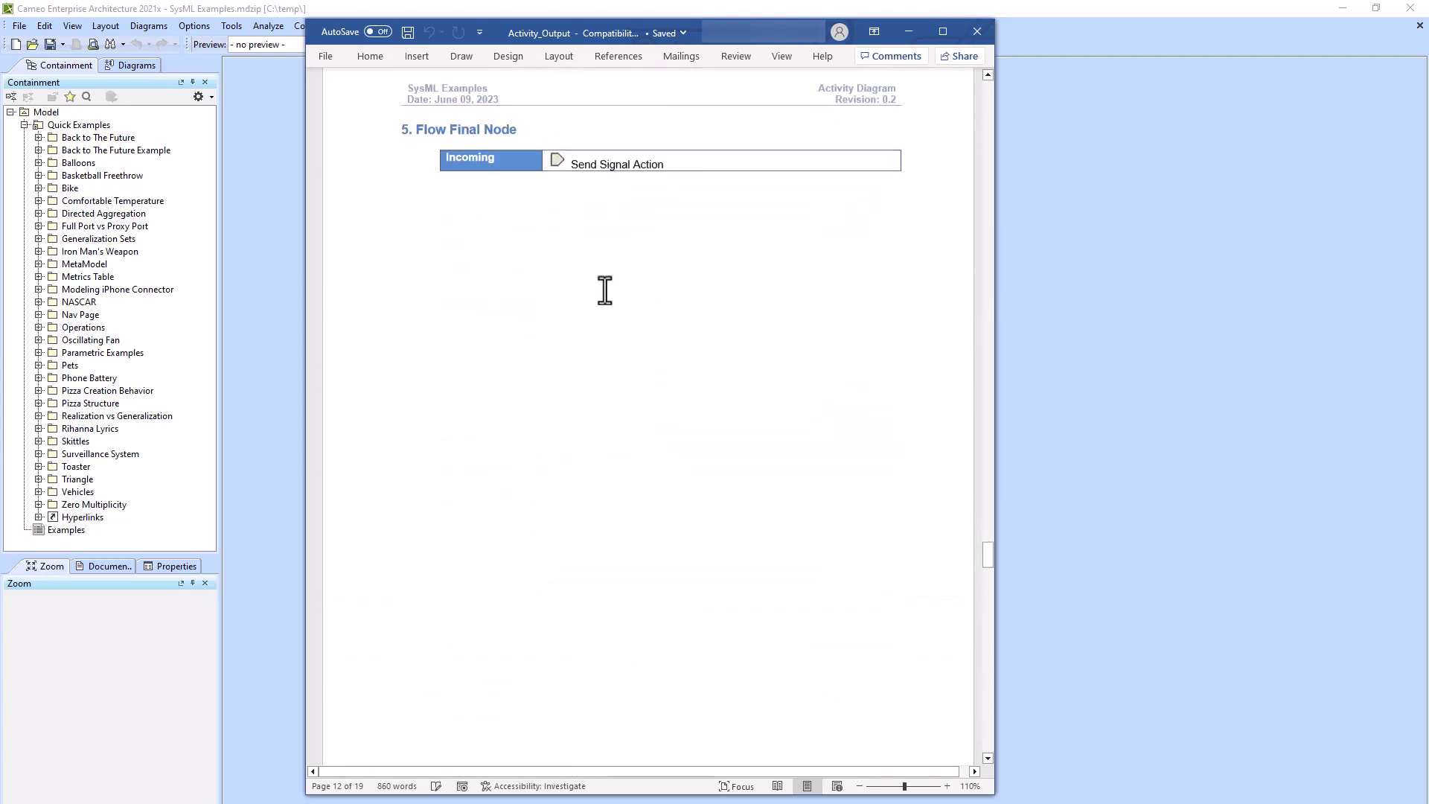
pyautogui.scroll(-8, 605, 290)
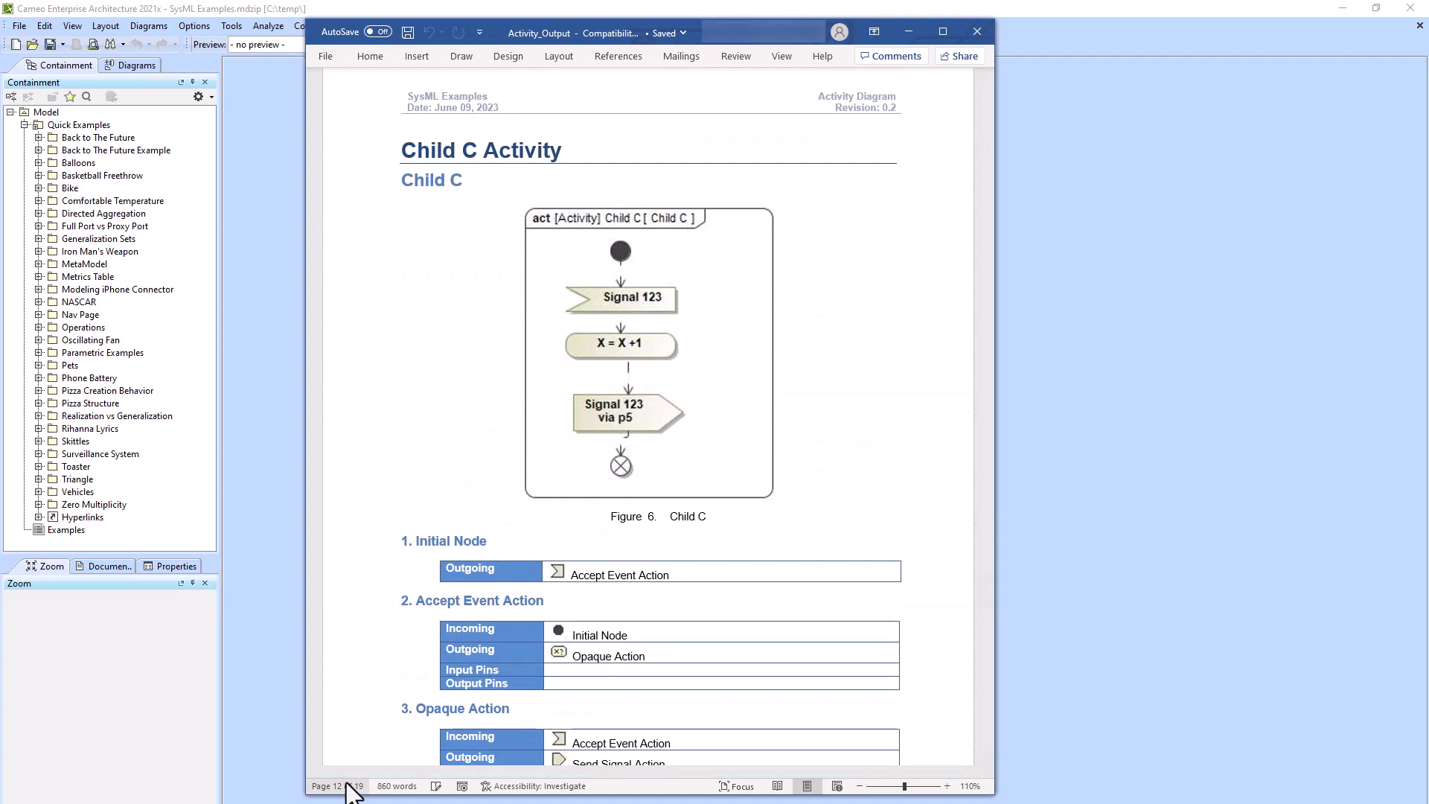
pyautogui.moveTo(985, 595); pyautogui.dragTo(988, 729)
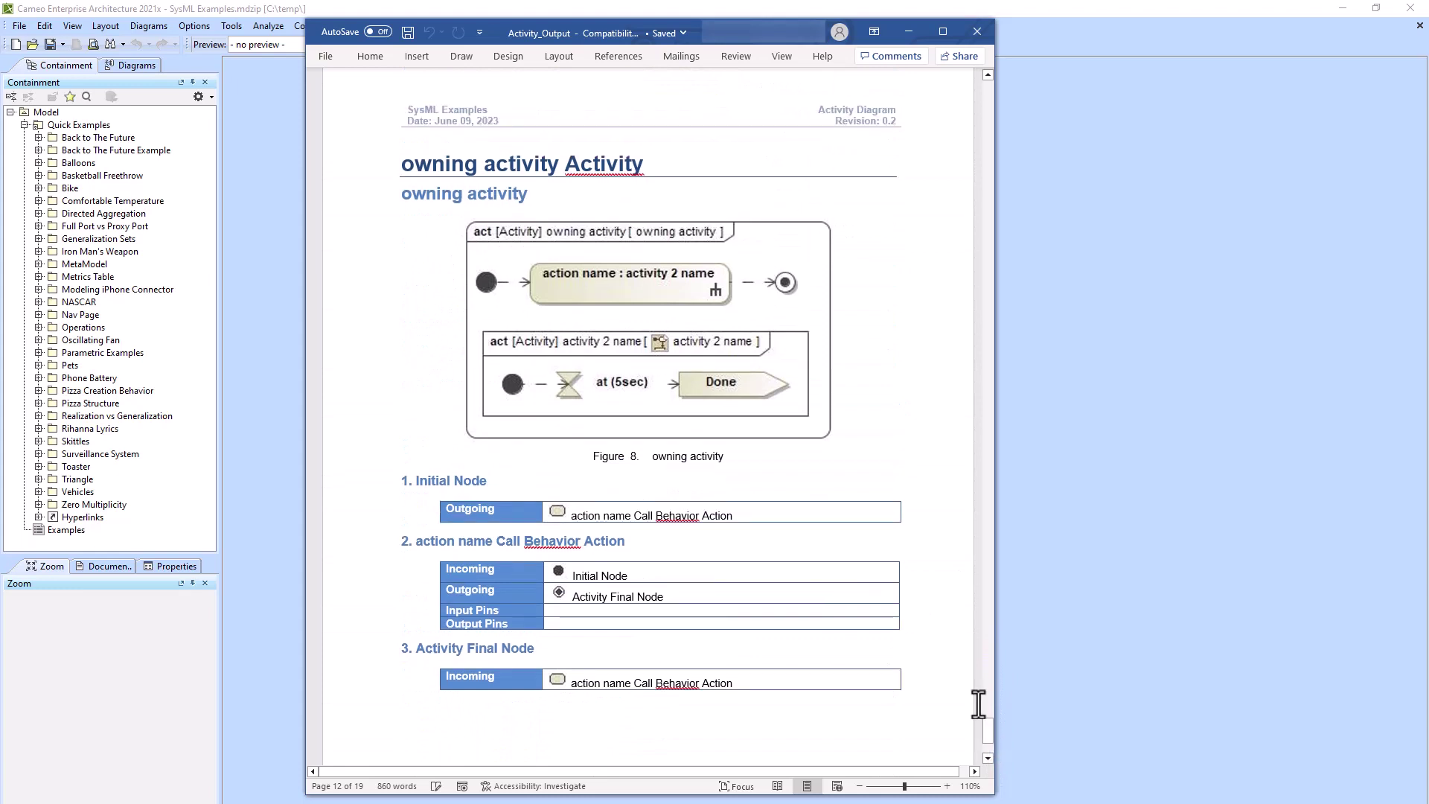
# Close Word and rerun the Report Wizard with Activity Diagram up to element scope
pyautogui.click(977, 32)
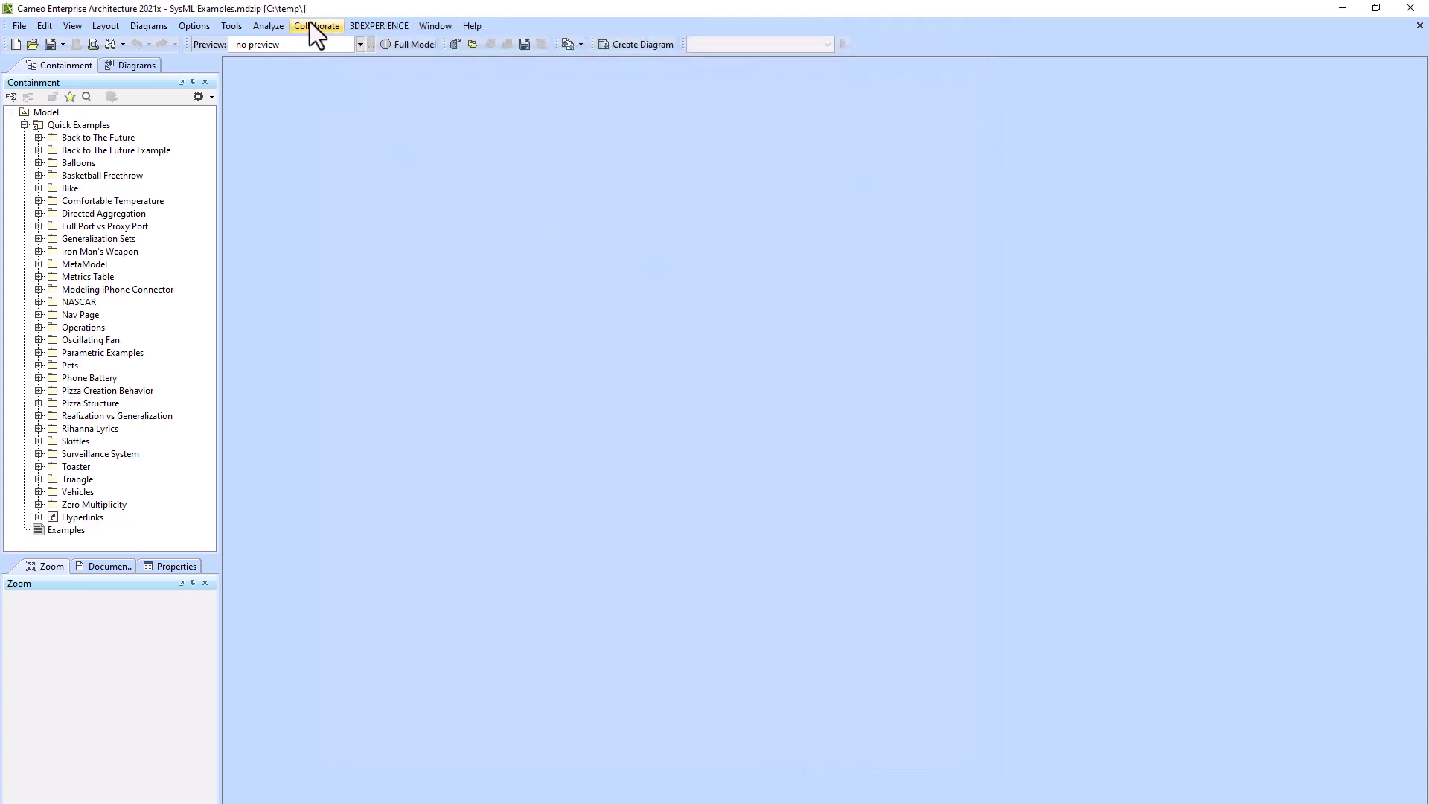
pyautogui.click(230, 27)
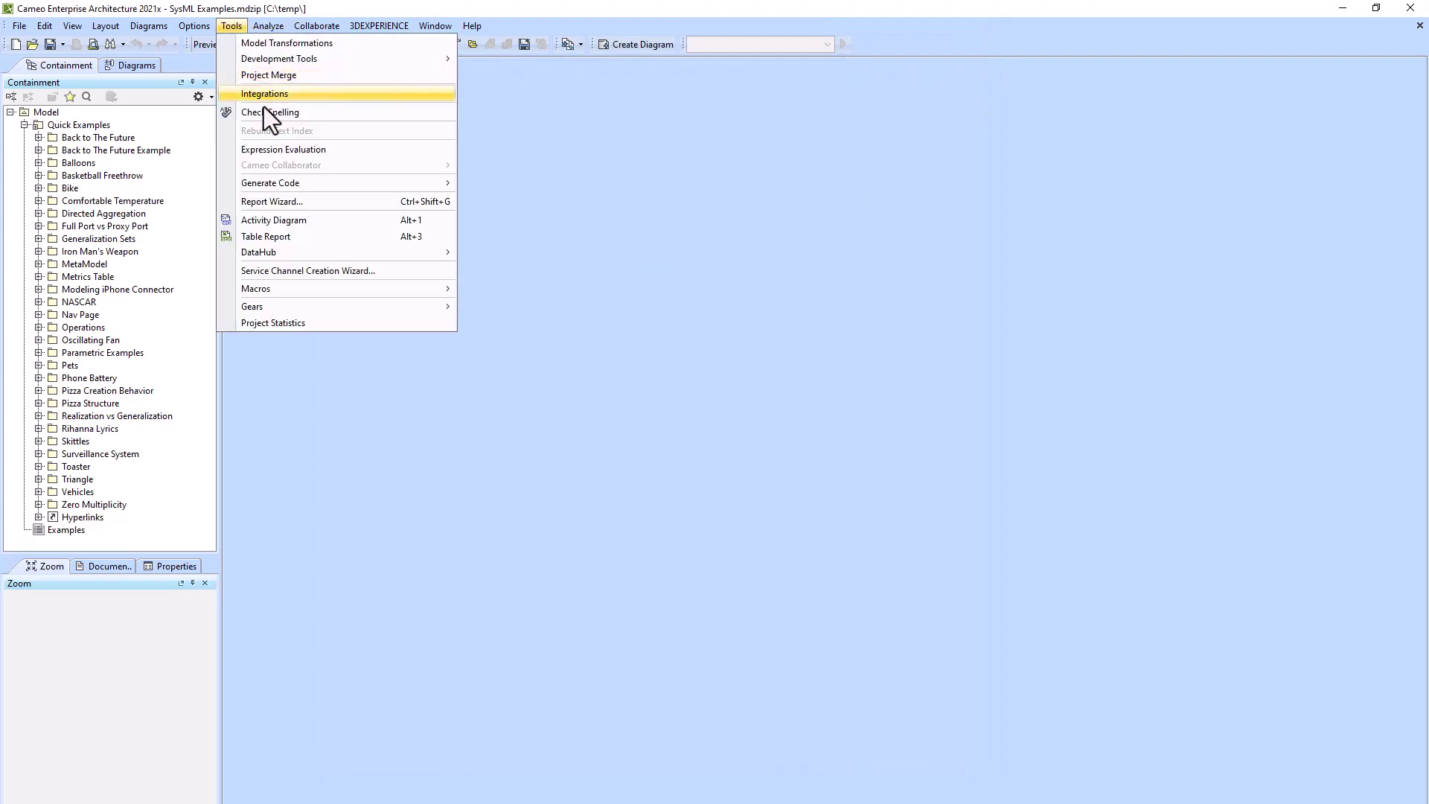
pyautogui.click(284, 202)
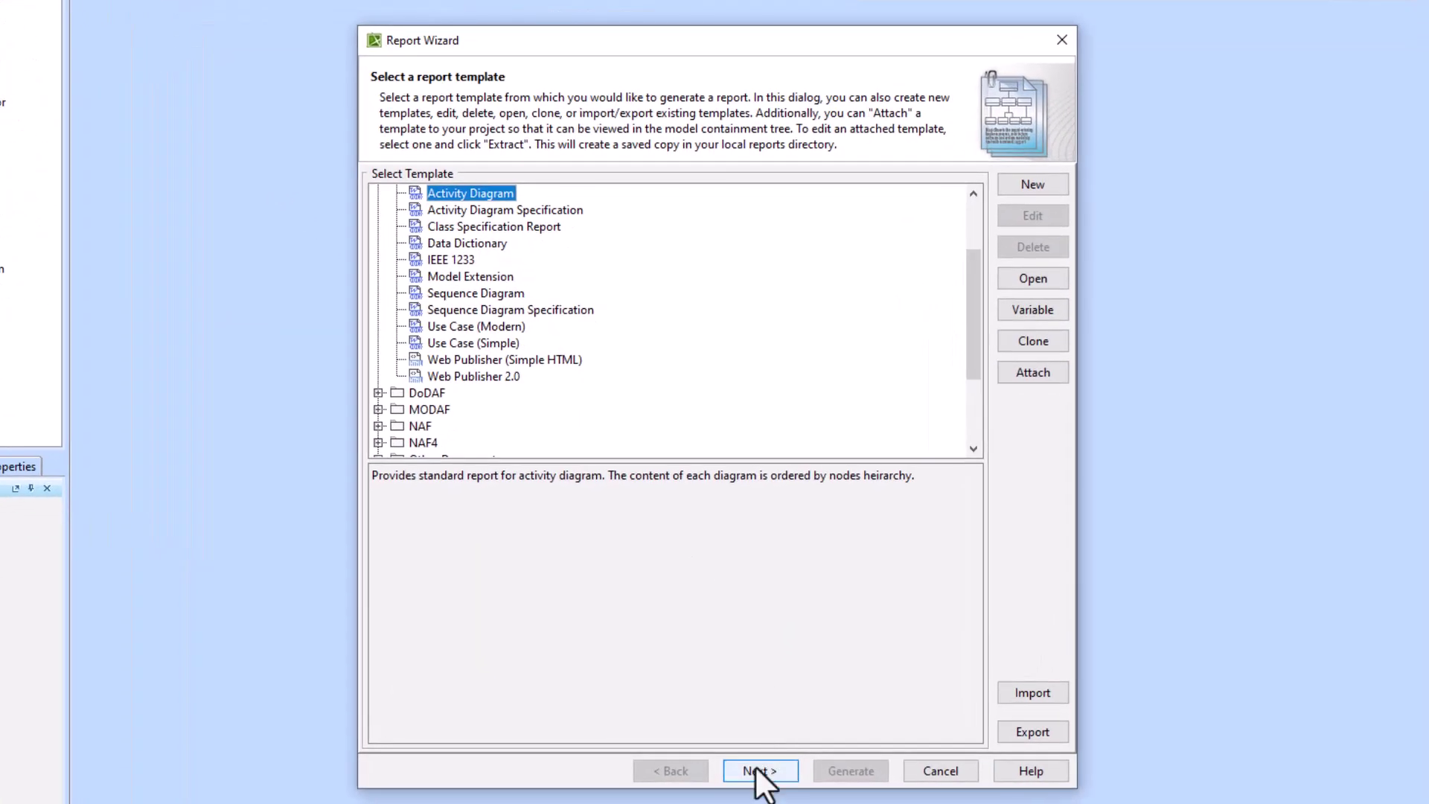
pyautogui.click(759, 771)
pyautogui.click(759, 771)
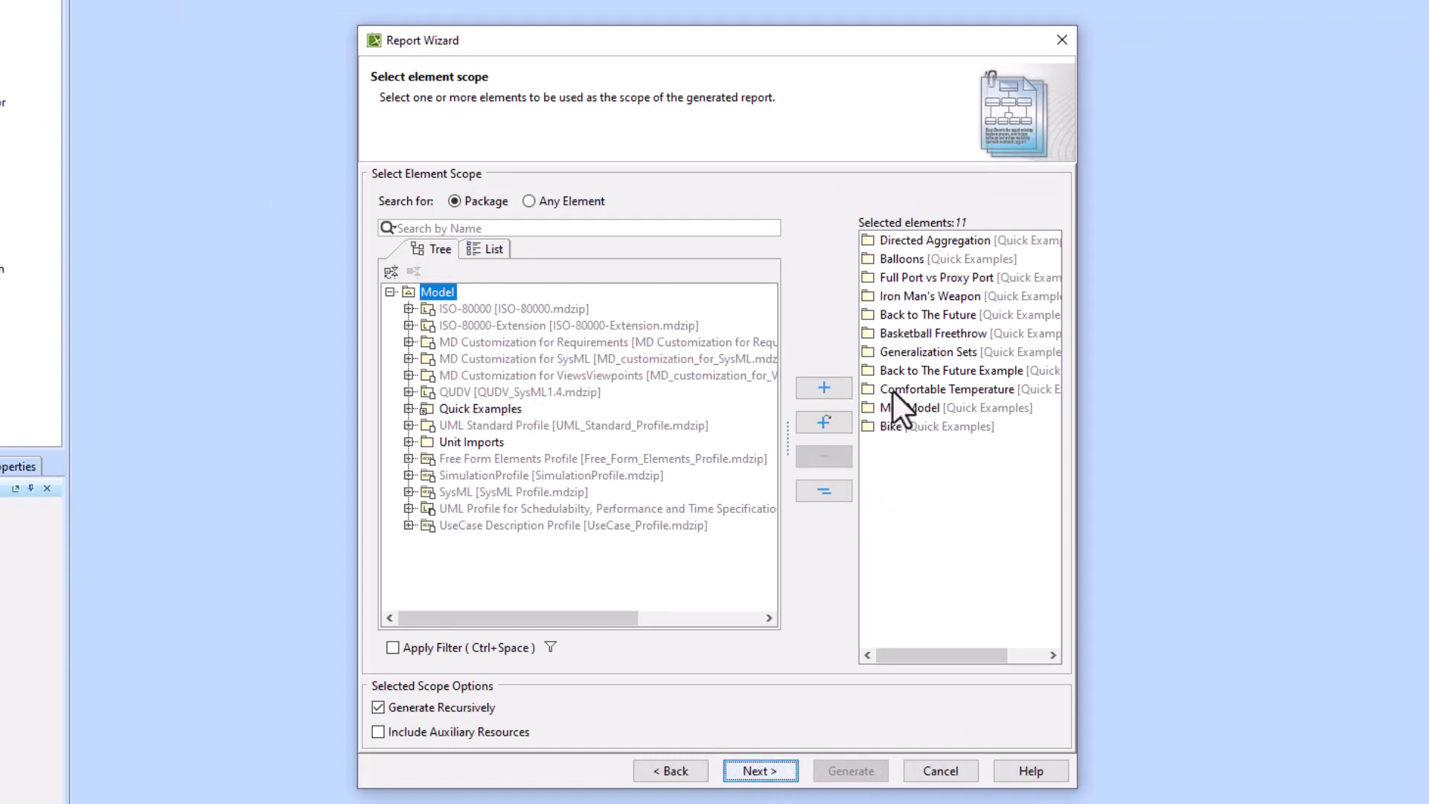
# Set the scope to the whole Model and generate, overwriting Activity_Output.docx
pyautogui.click(828, 492)
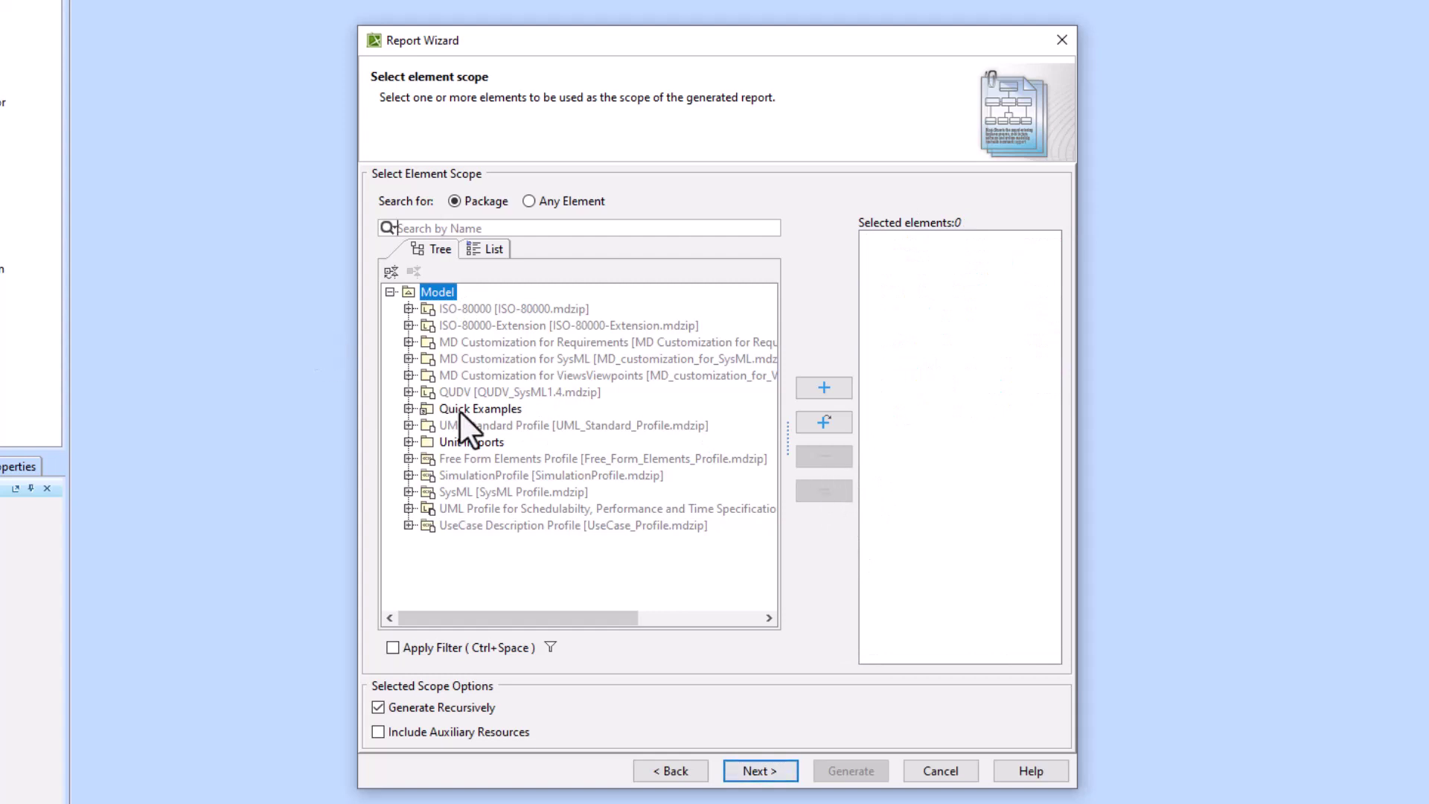
pyautogui.click(811, 417)
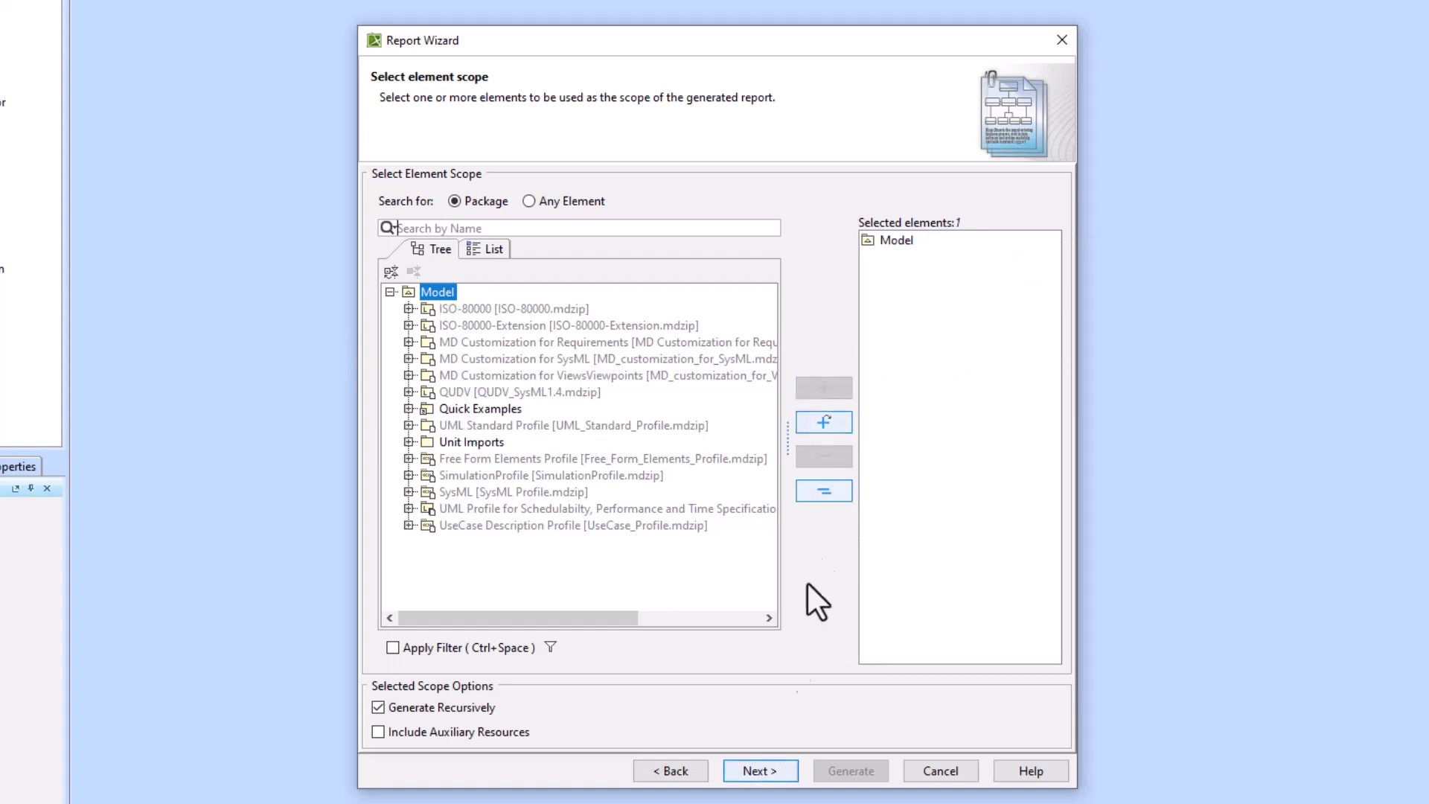
pyautogui.click(759, 763)
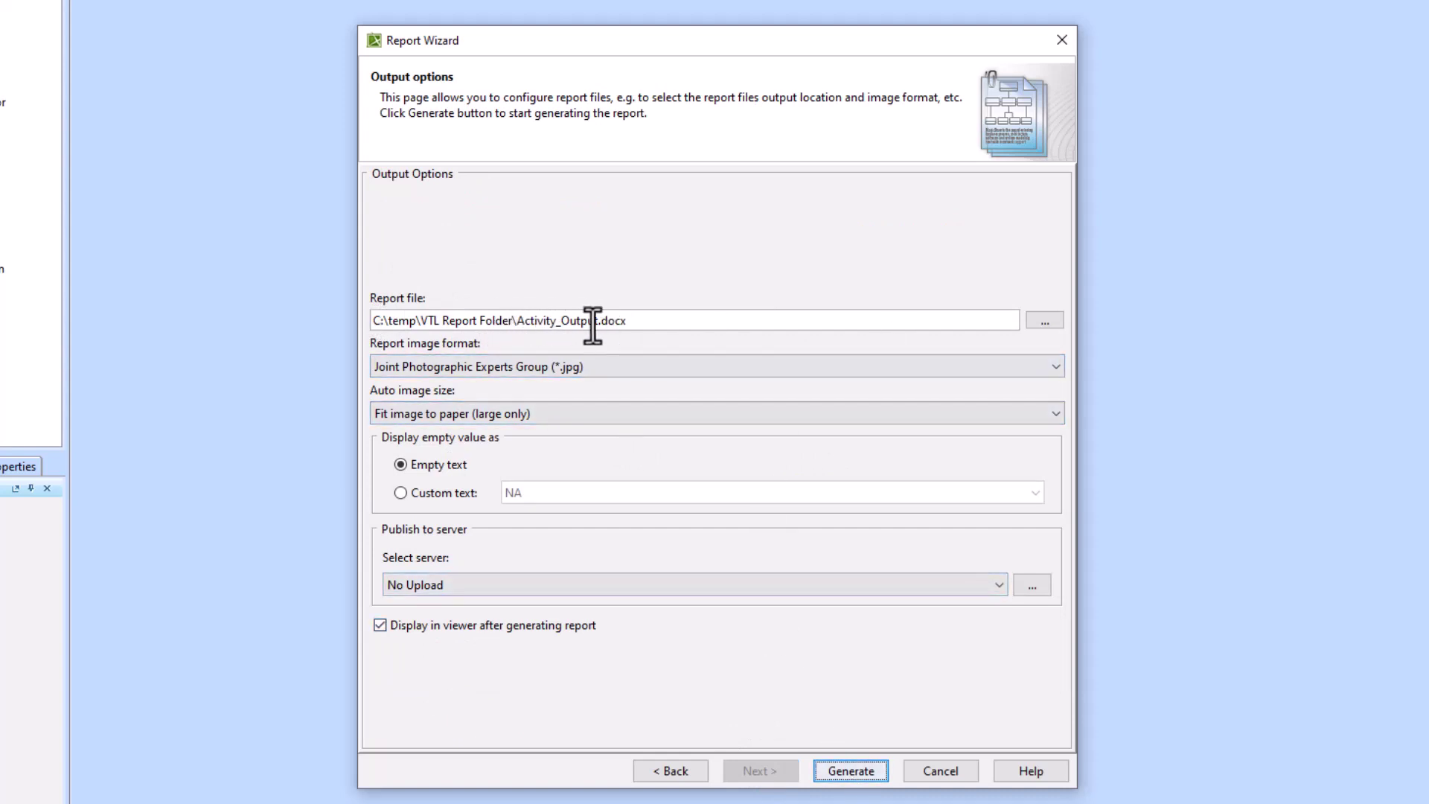
pyautogui.click(856, 766)
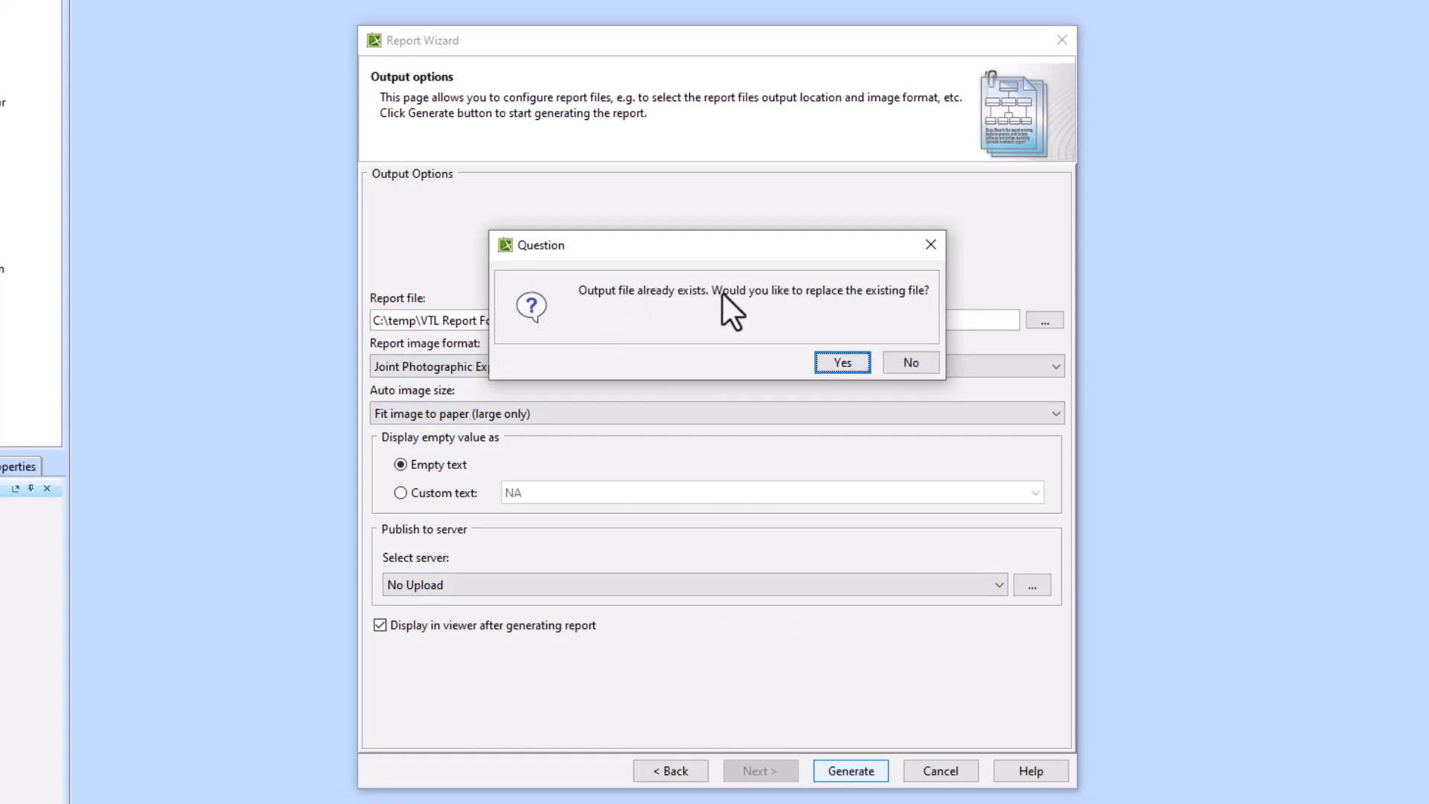
pyautogui.click(839, 365)
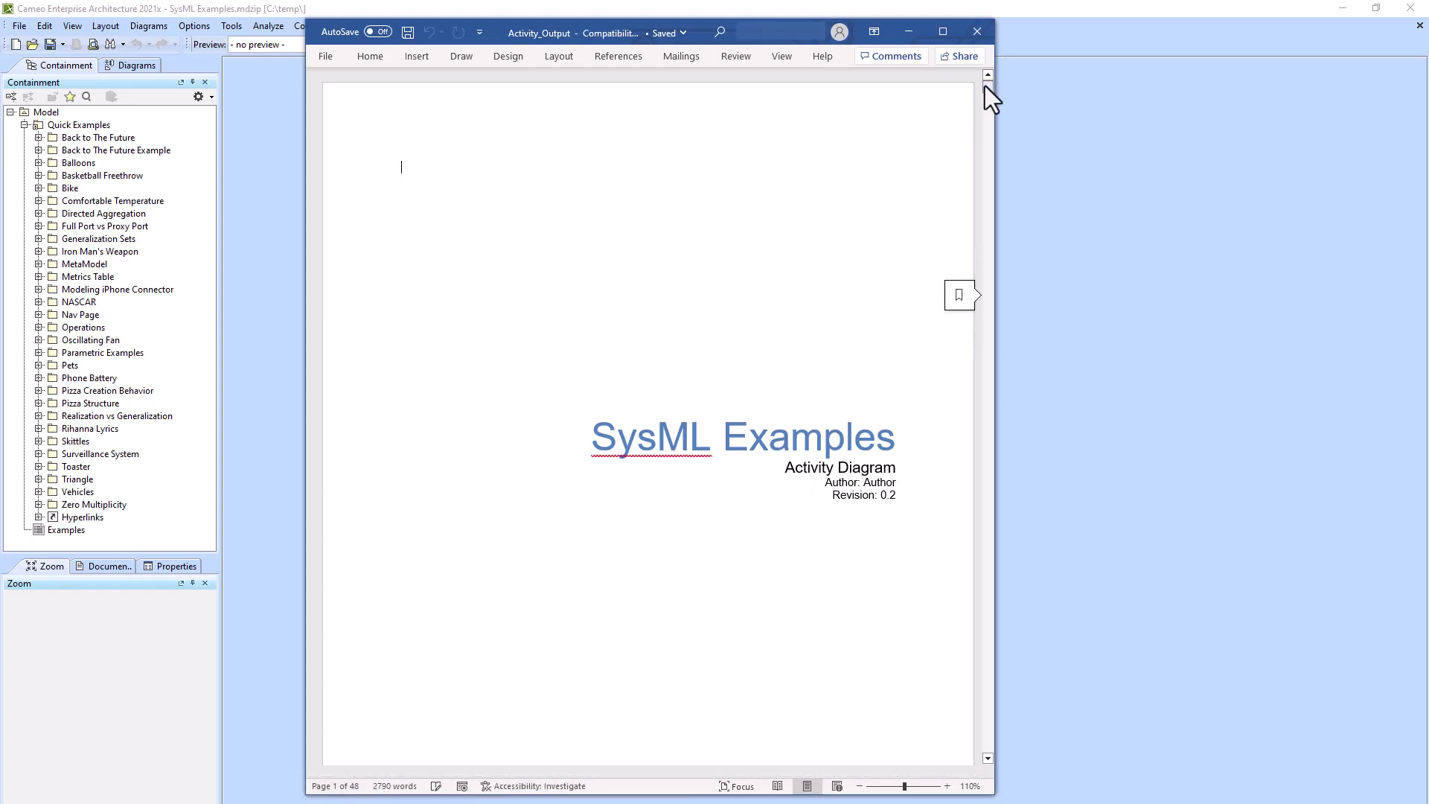
# Scroll the Activity_Output report down to the Customer View Activity pizza swimlane diagrams
pyautogui.moveTo(984, 86); pyautogui.dragTo(1003, 480)
pyautogui.scroll(1, 638, 275)
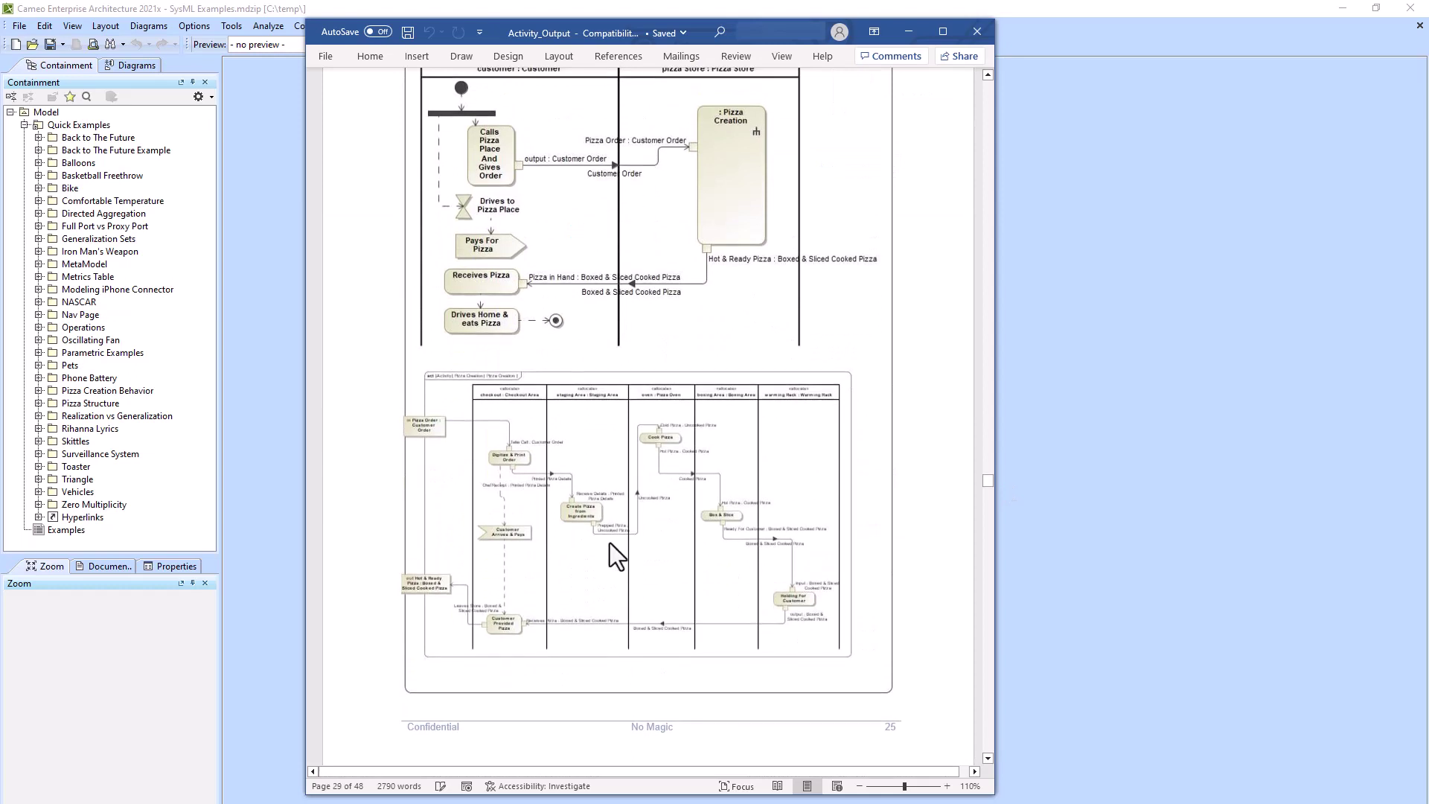
# Close Word and open the Activity Diagram template from Tools > Report Wizard
pyautogui.click(976, 32)
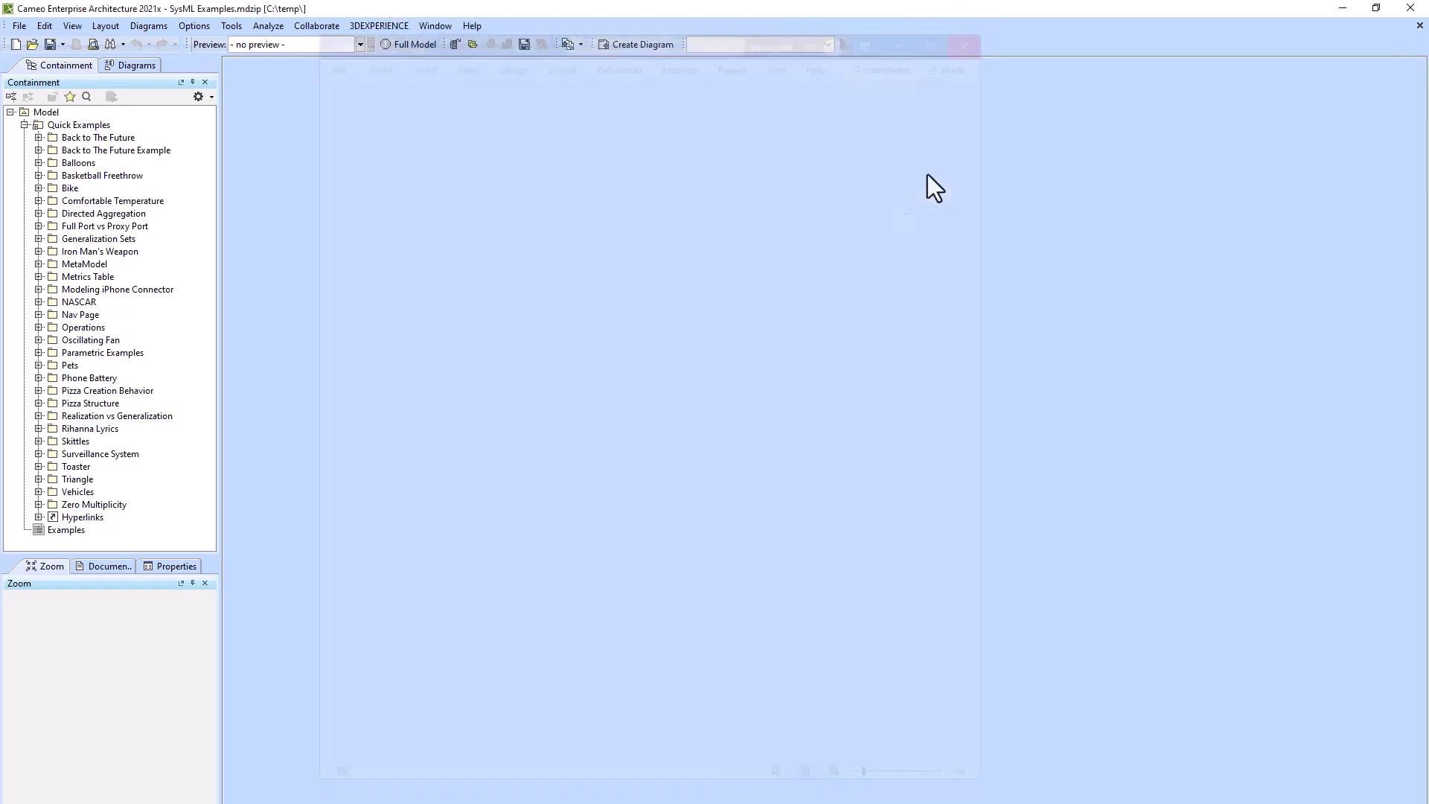
pyautogui.click(235, 26)
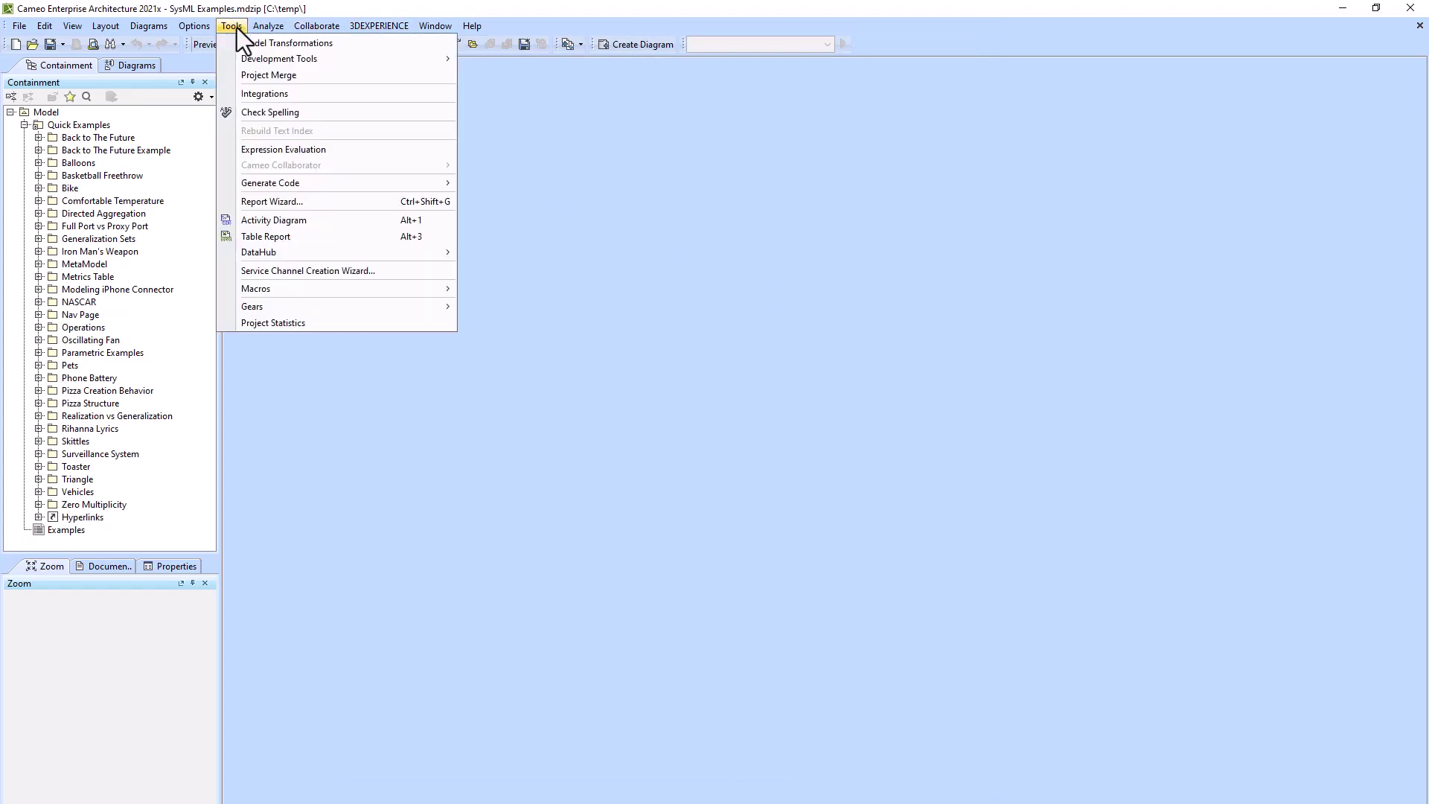
pyautogui.click(271, 202)
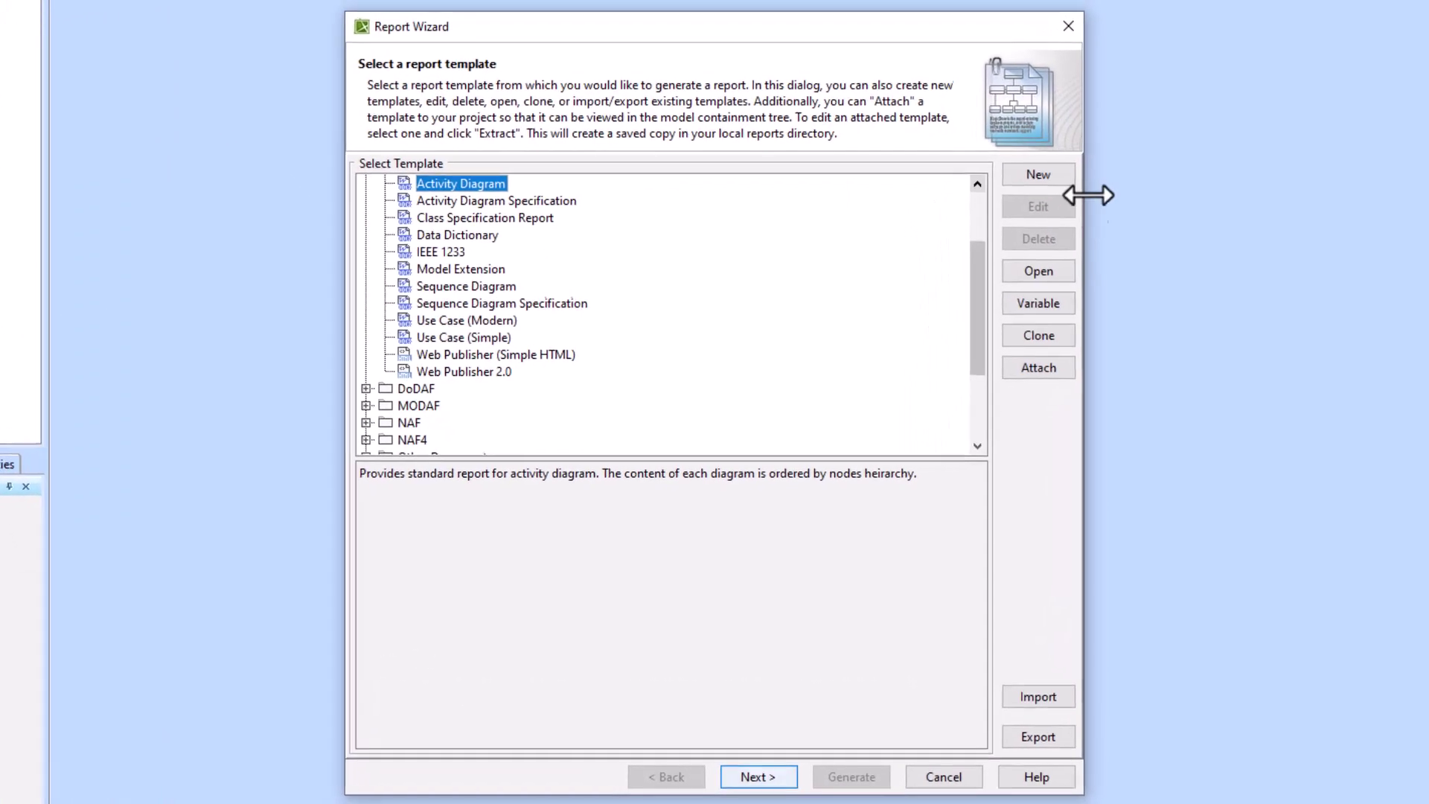
pyautogui.click(1034, 268)
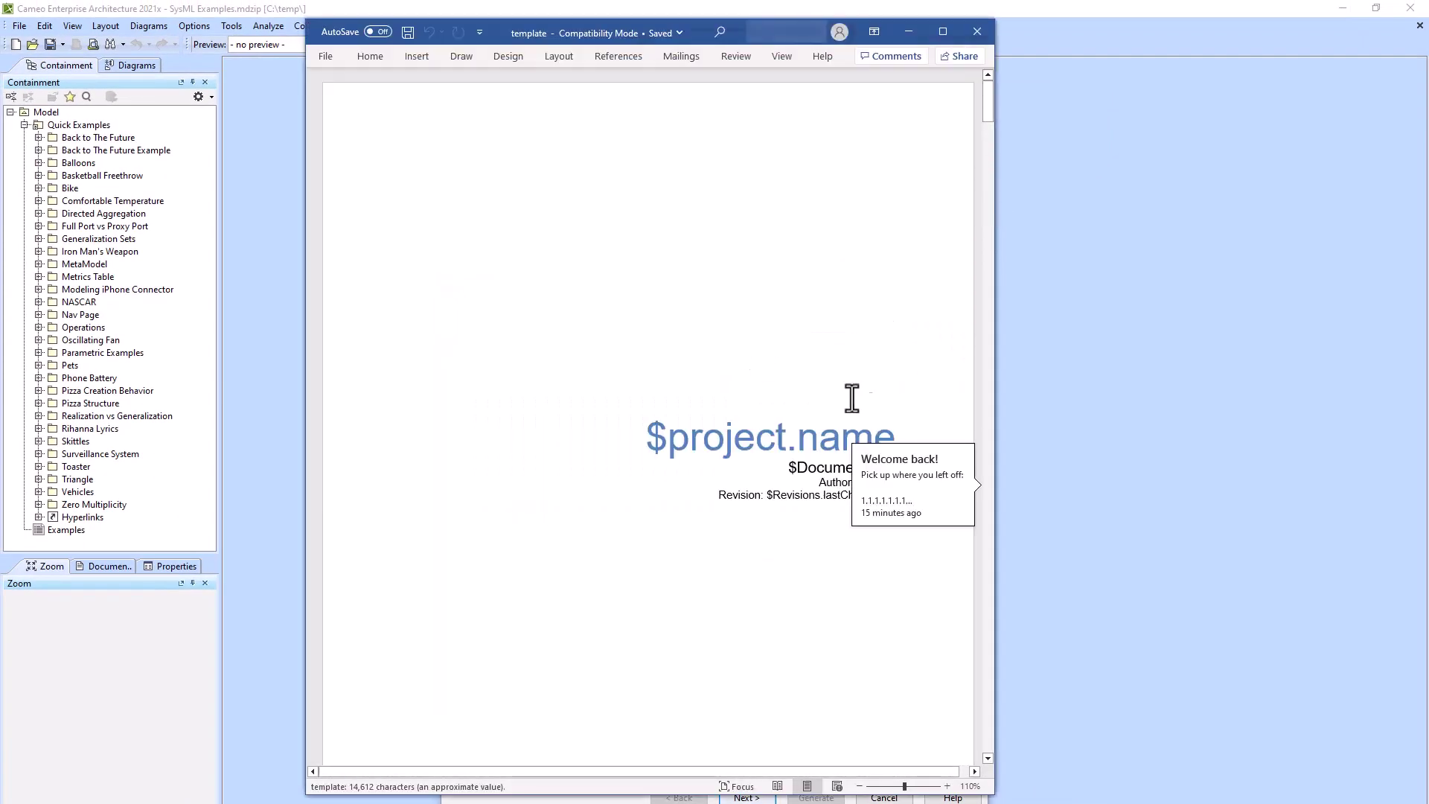
# Scroll from the template's title page down to the removeLineBreak and formatName macros
pyautogui.scroll(-3, 819, 379)
pyautogui.scroll(-12, 815, 372)
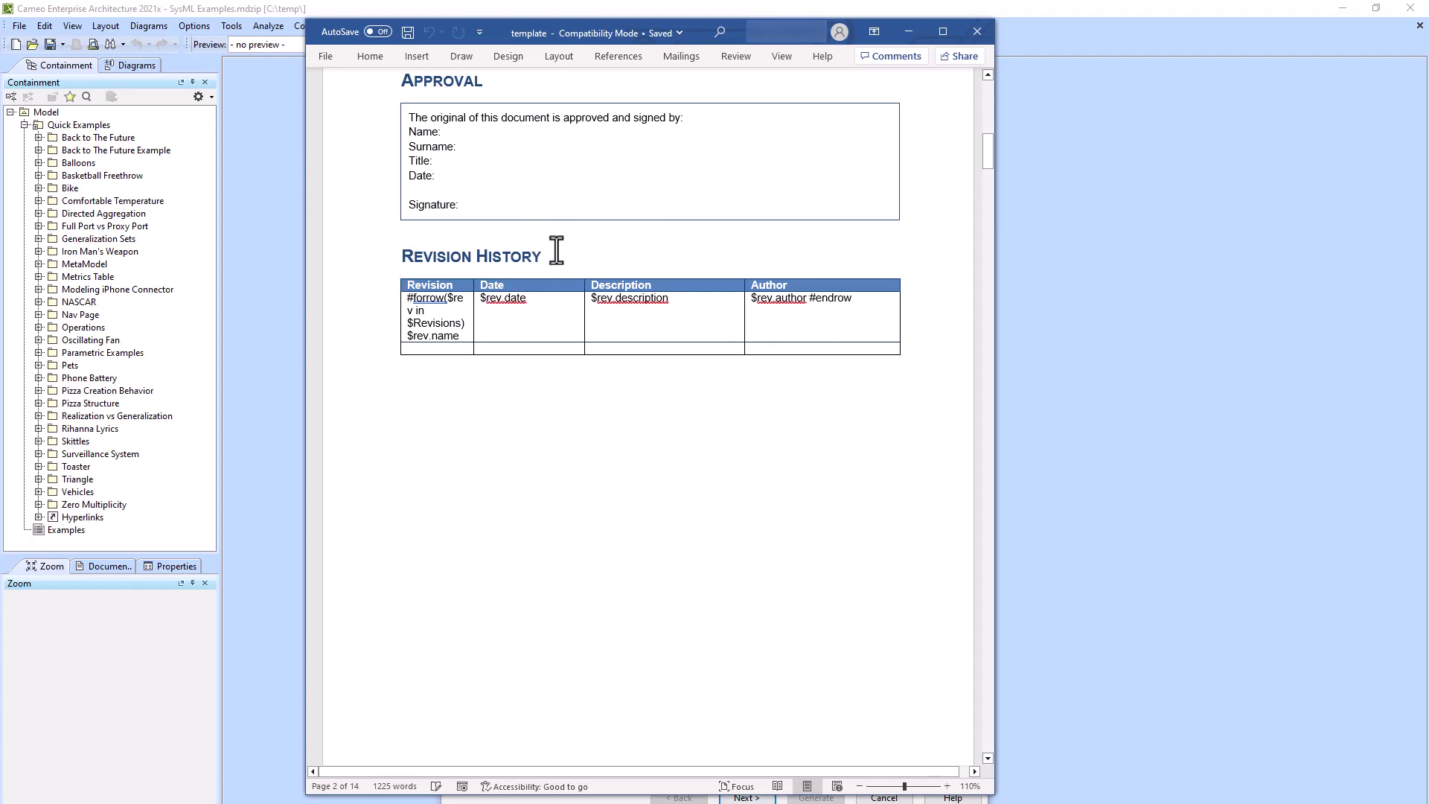
pyautogui.scroll(-10, 556, 250)
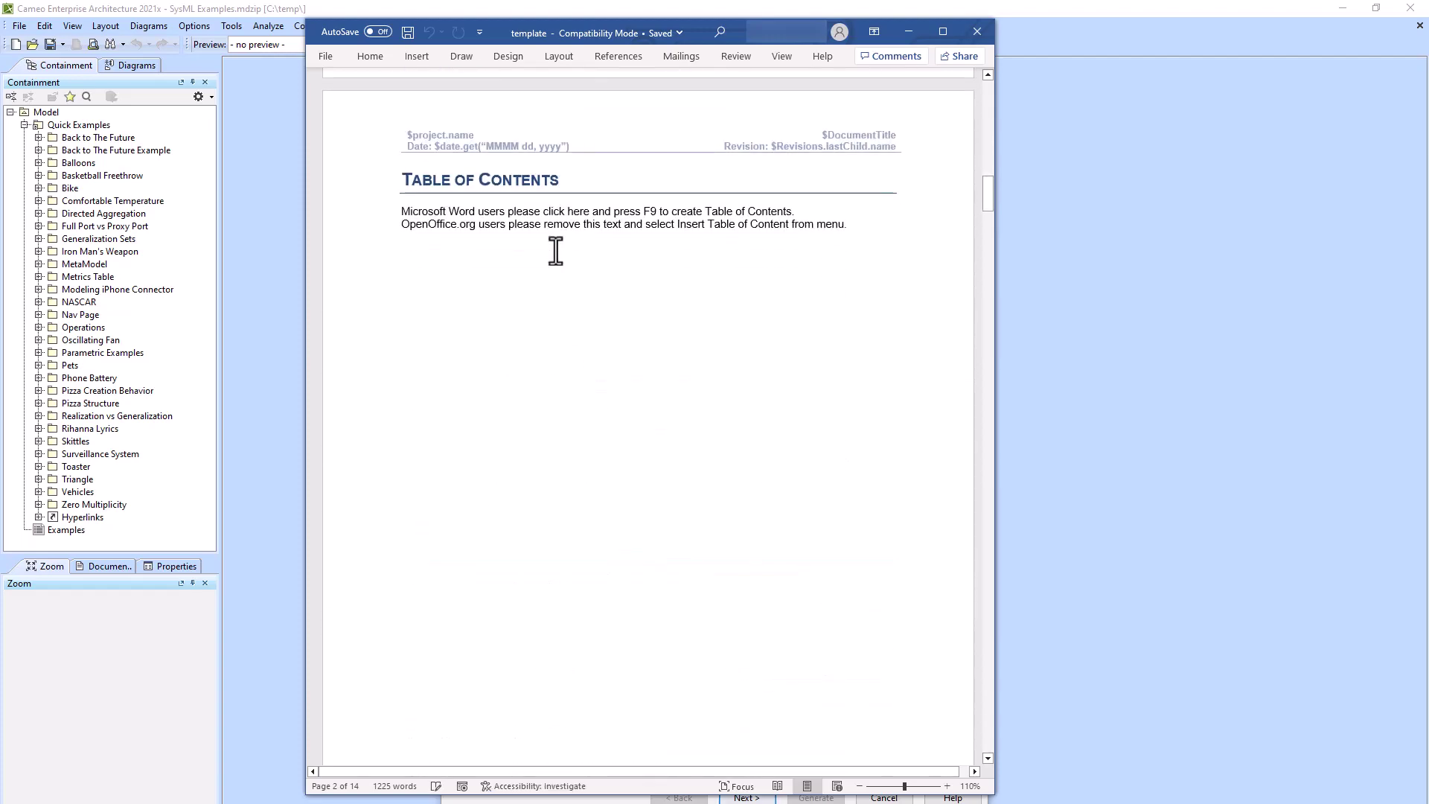
pyautogui.scroll(-15, 556, 250)
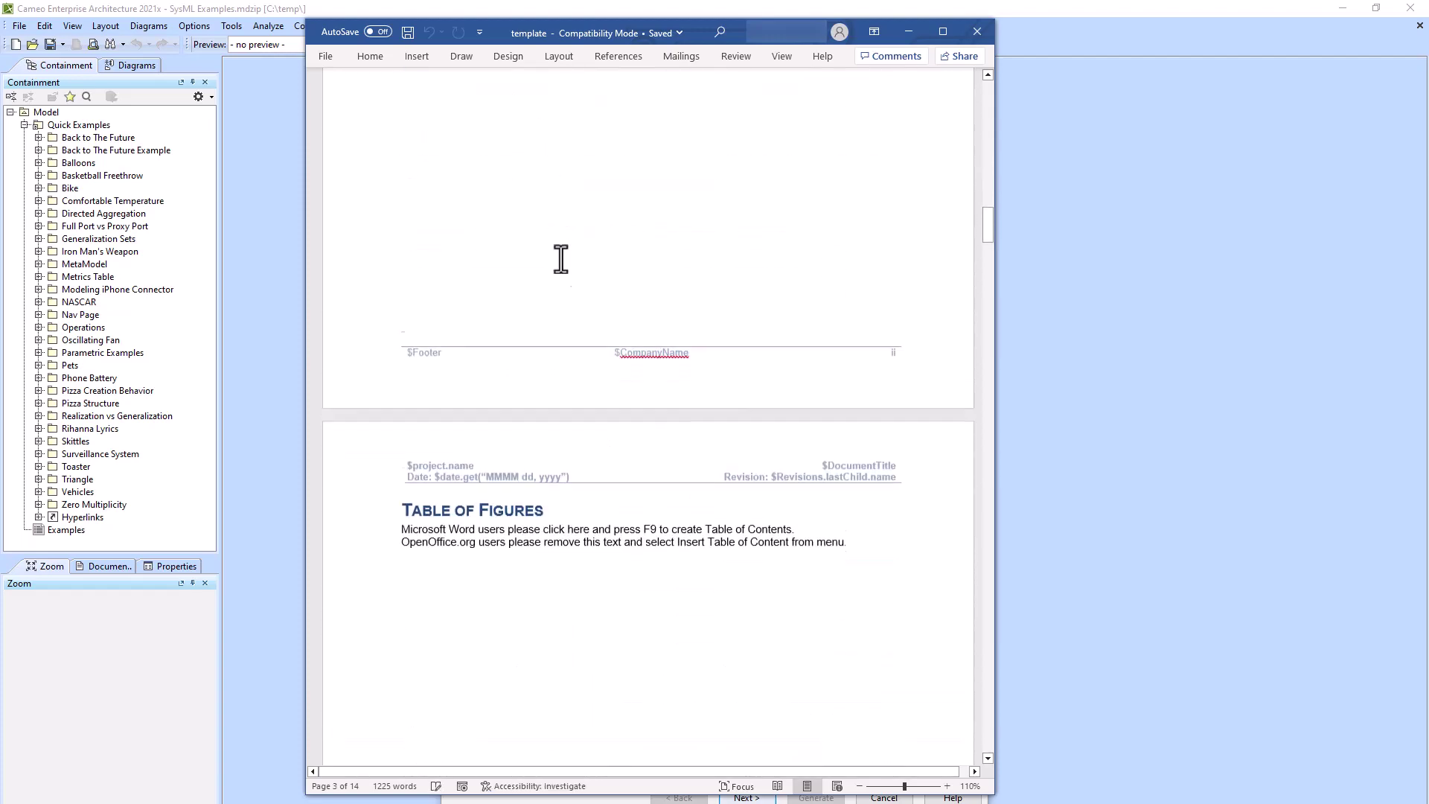
pyautogui.scroll(-12, 571, 199)
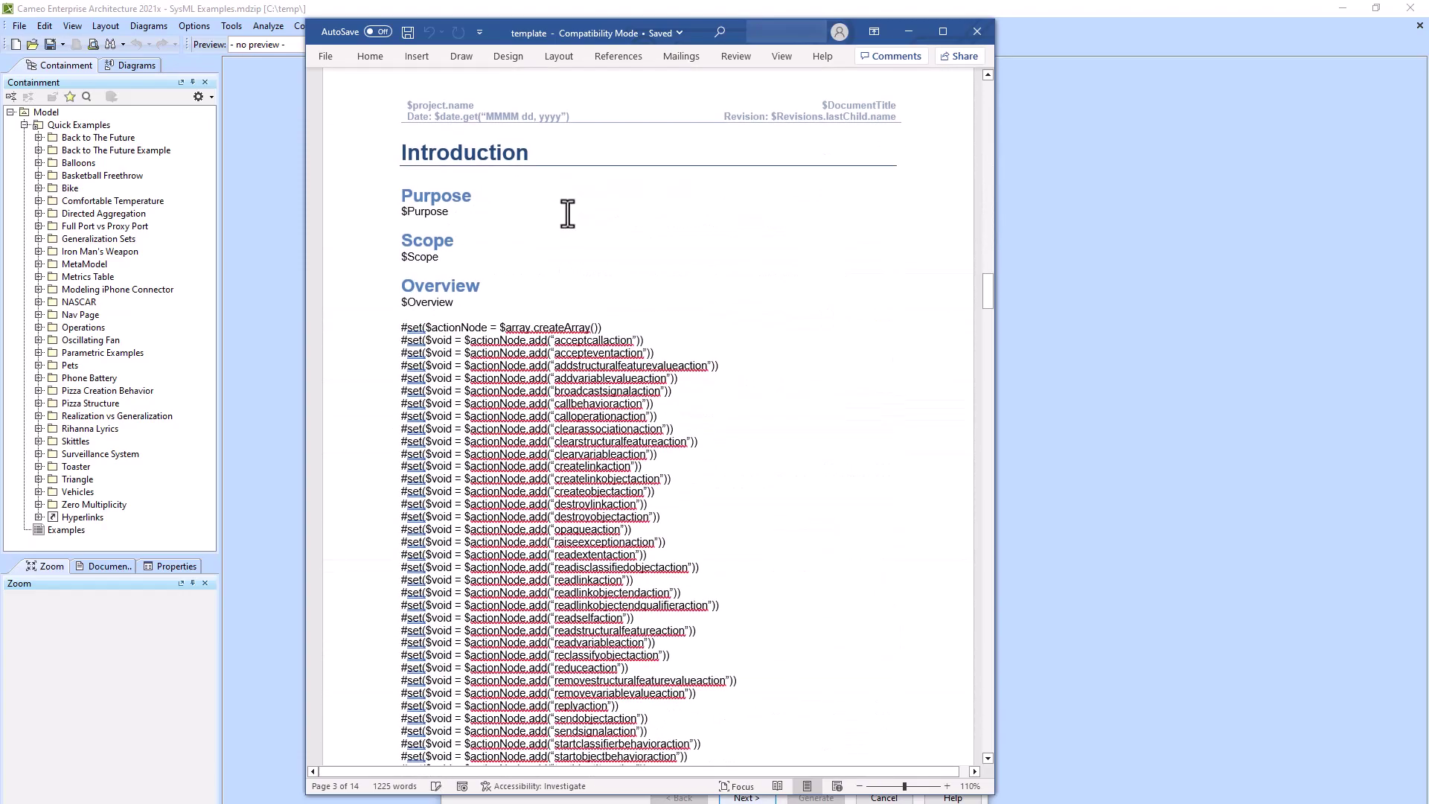
pyautogui.scroll(-10, 493, 211)
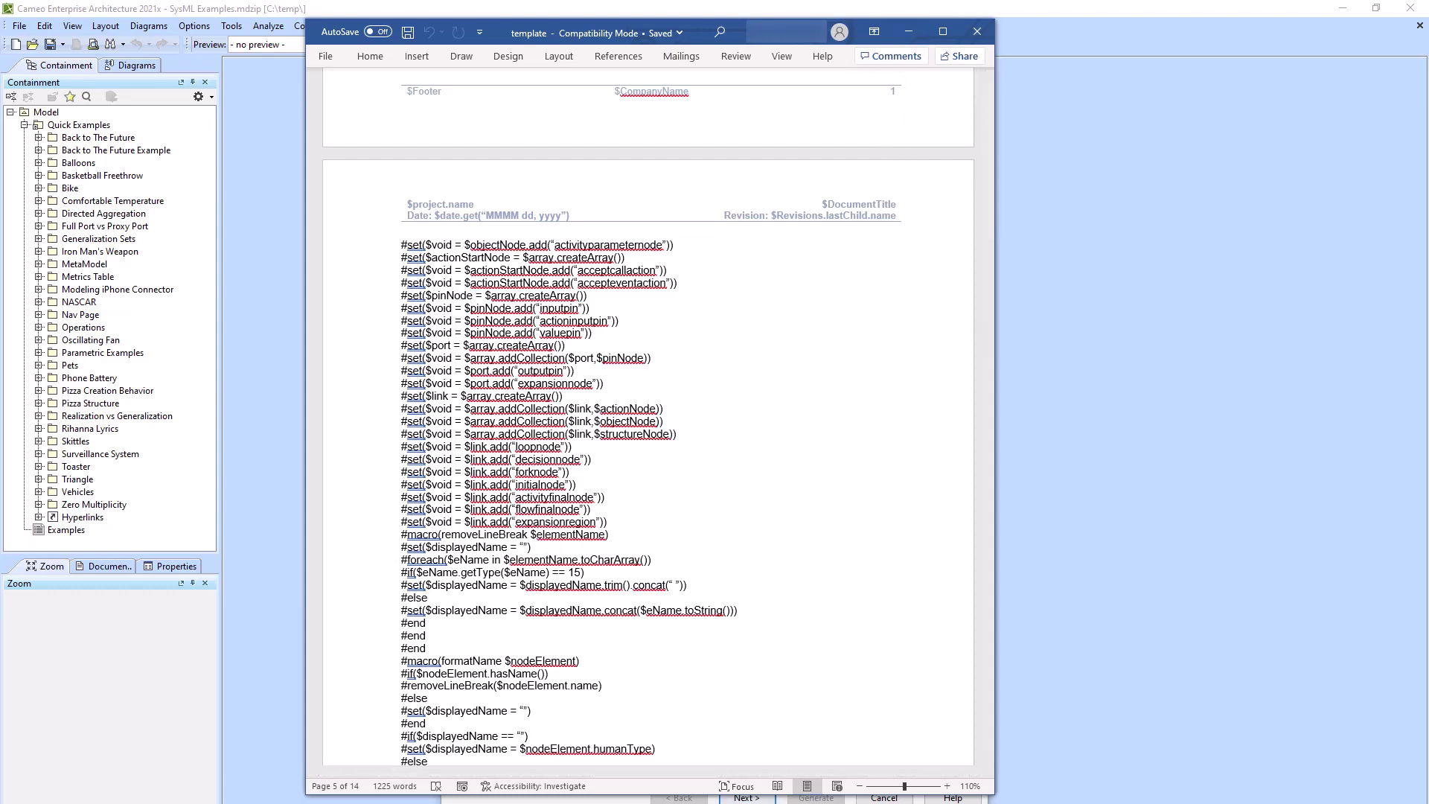
# Bring up the template tutorial PDF, moving its window up-left and making it taller
pyautogui.hotkey('alt', 'Tab')
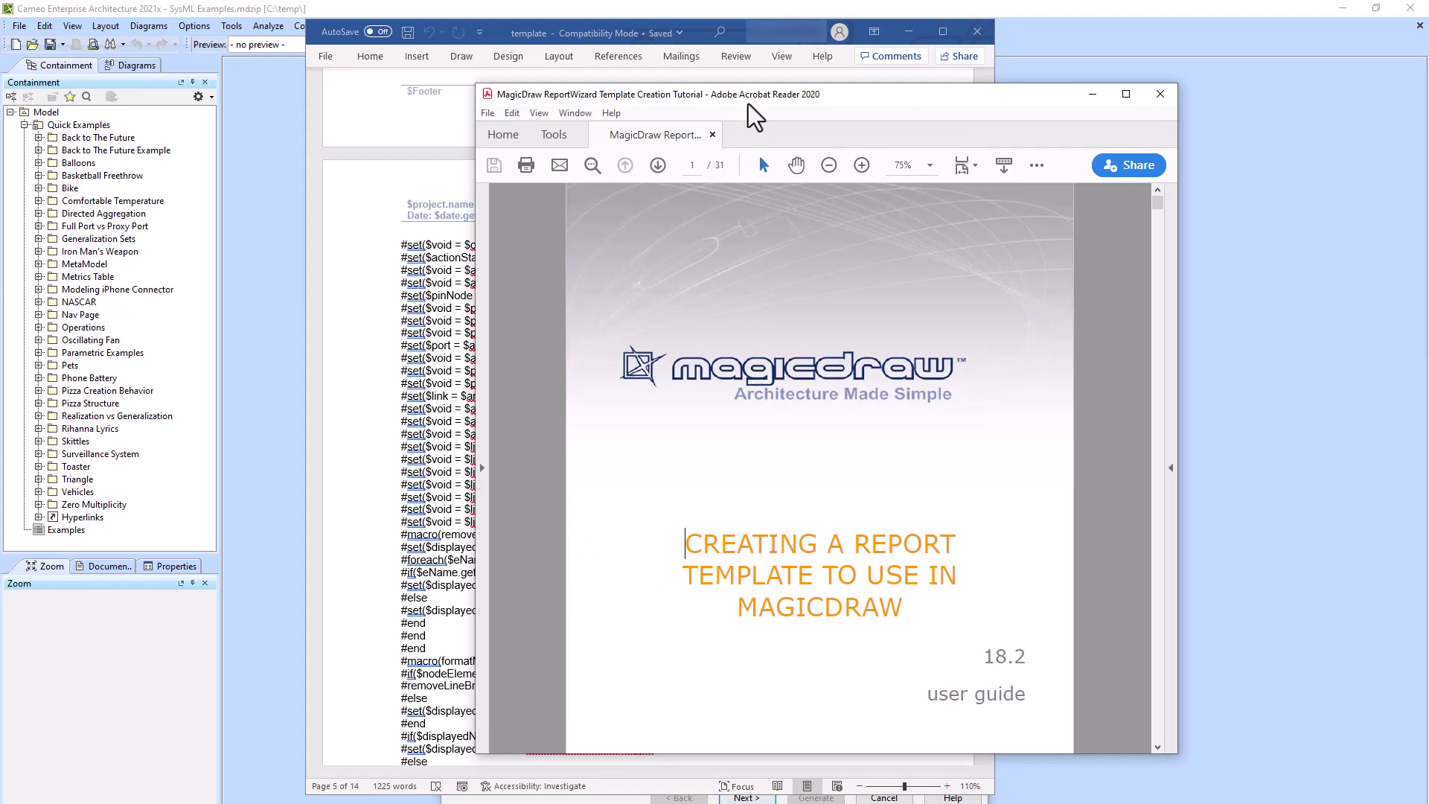
pyautogui.moveTo(748, 104); pyautogui.dragTo(586, 34)
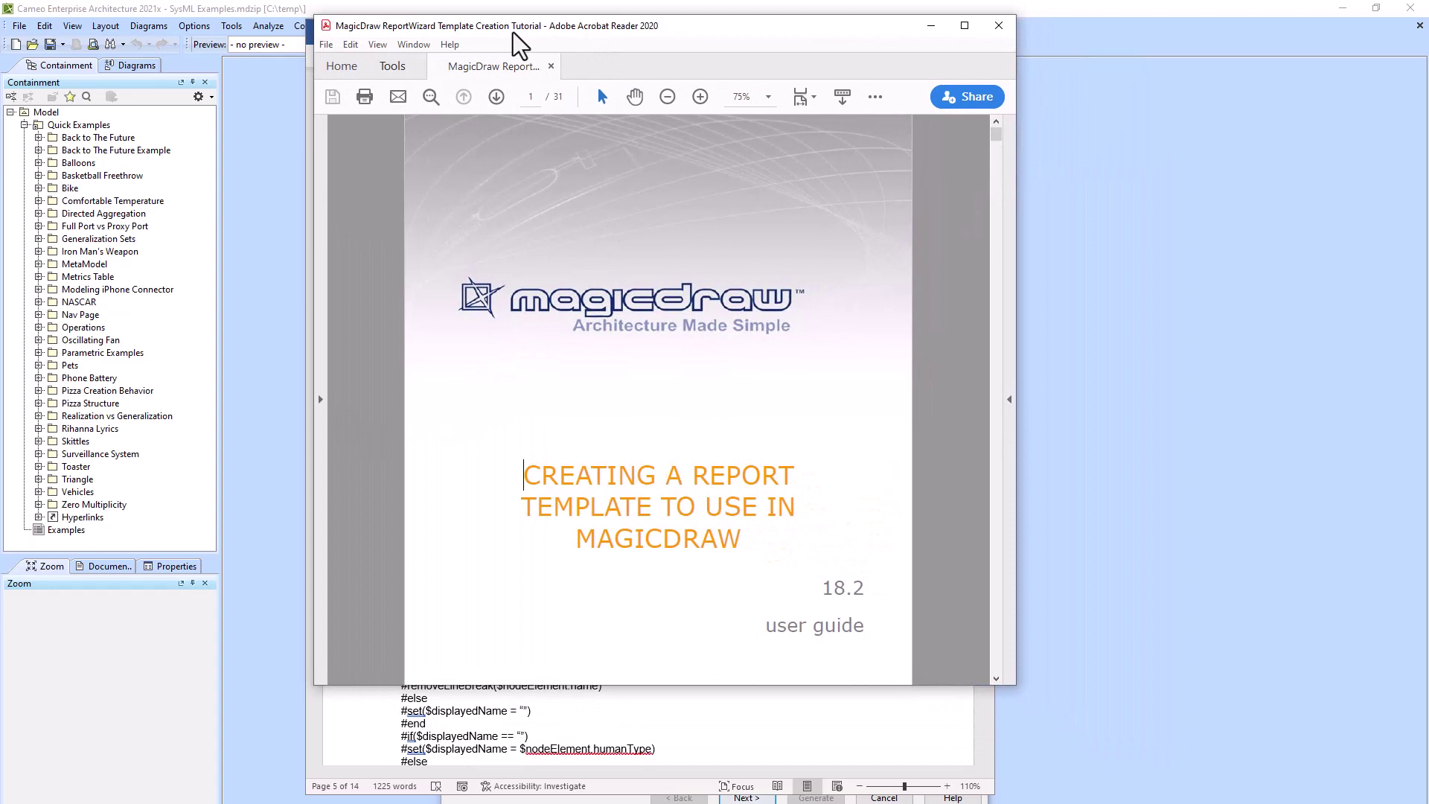
pyautogui.moveTo(772, 684); pyautogui.dragTo(761, 802)
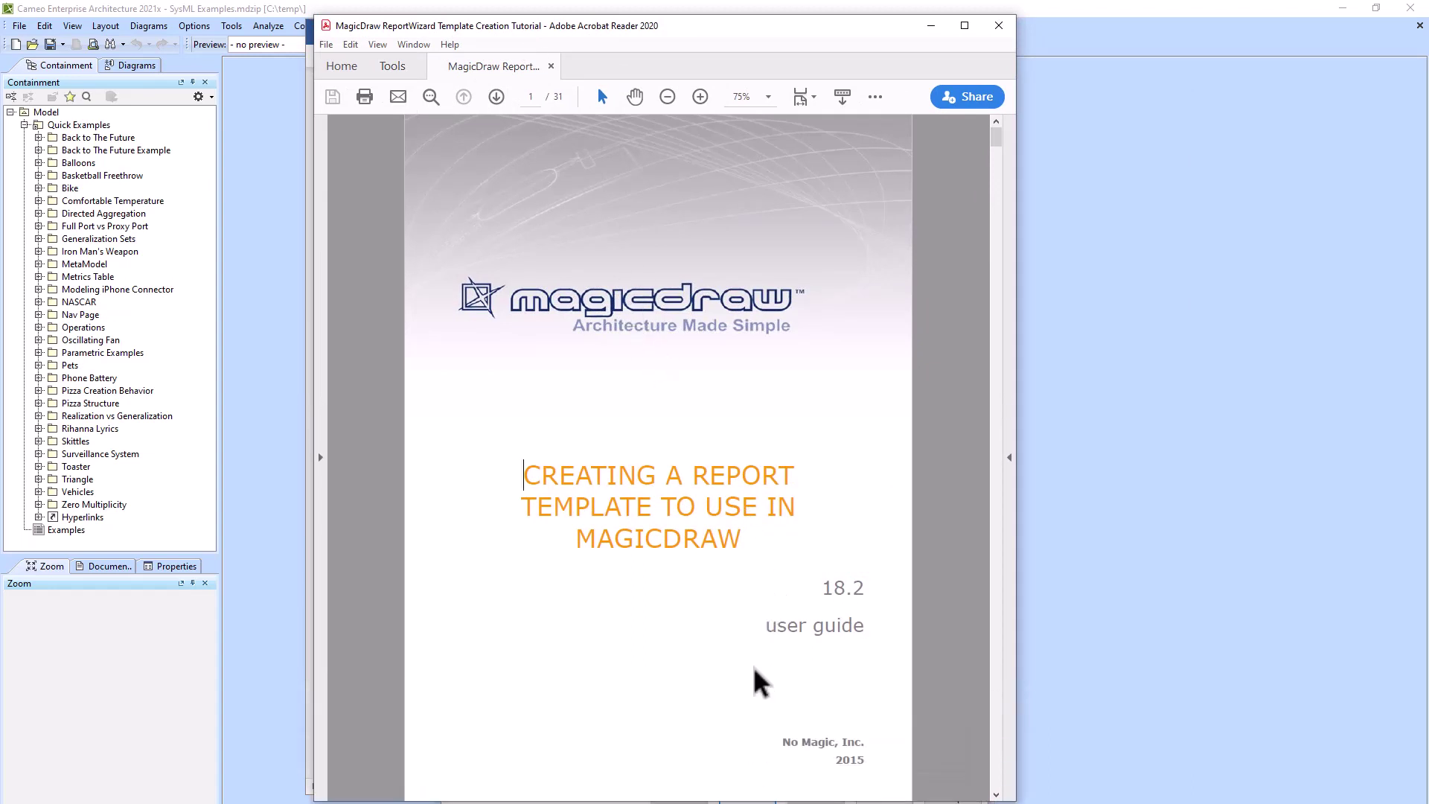
# Page forward through the tutorial, past the Report Wizard Directives chapter, to page 30
pyautogui.click(495, 95)
pyautogui.click(495, 95)
pyautogui.click(495, 95)
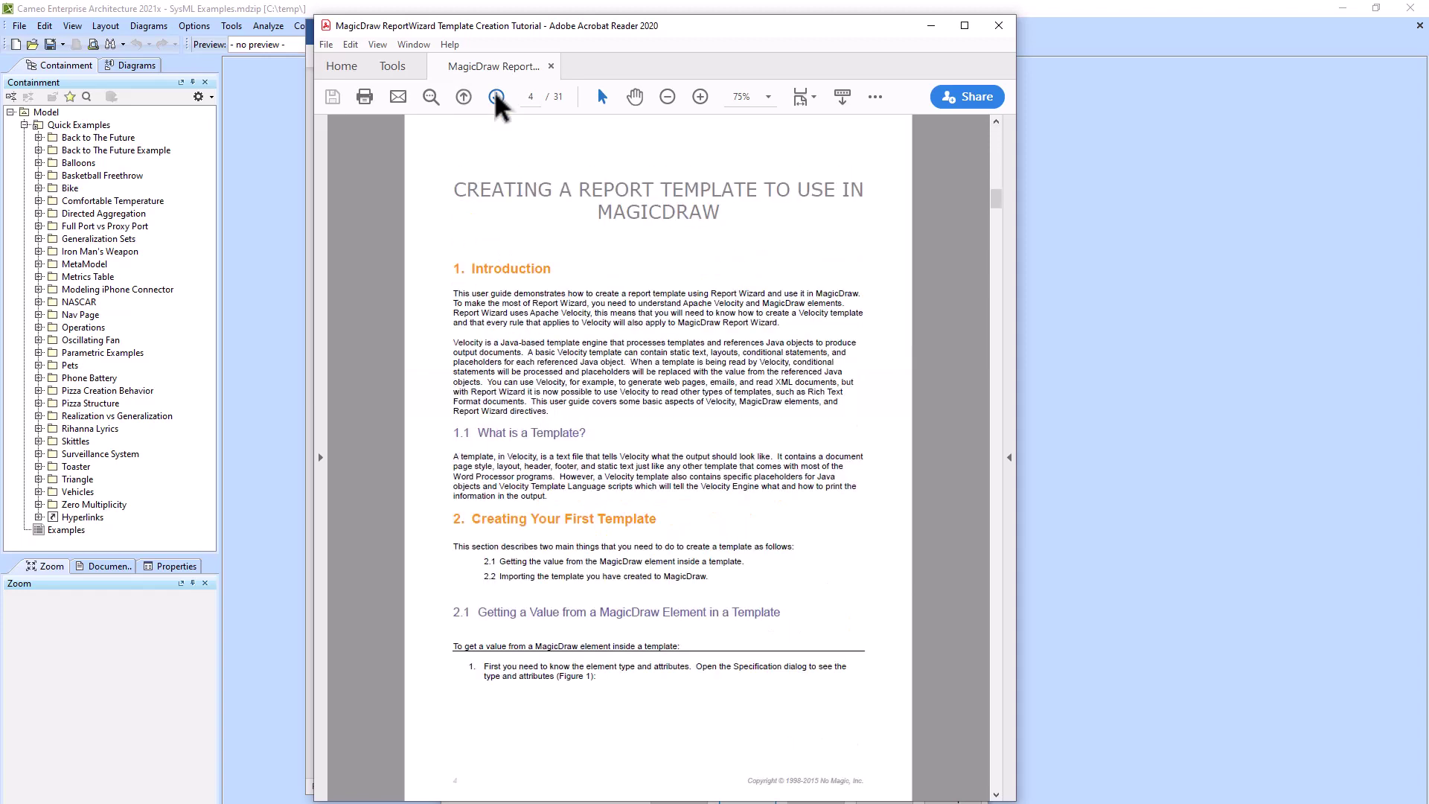
pyautogui.click(495, 95)
pyautogui.click(495, 95)
pyautogui.click(495, 96)
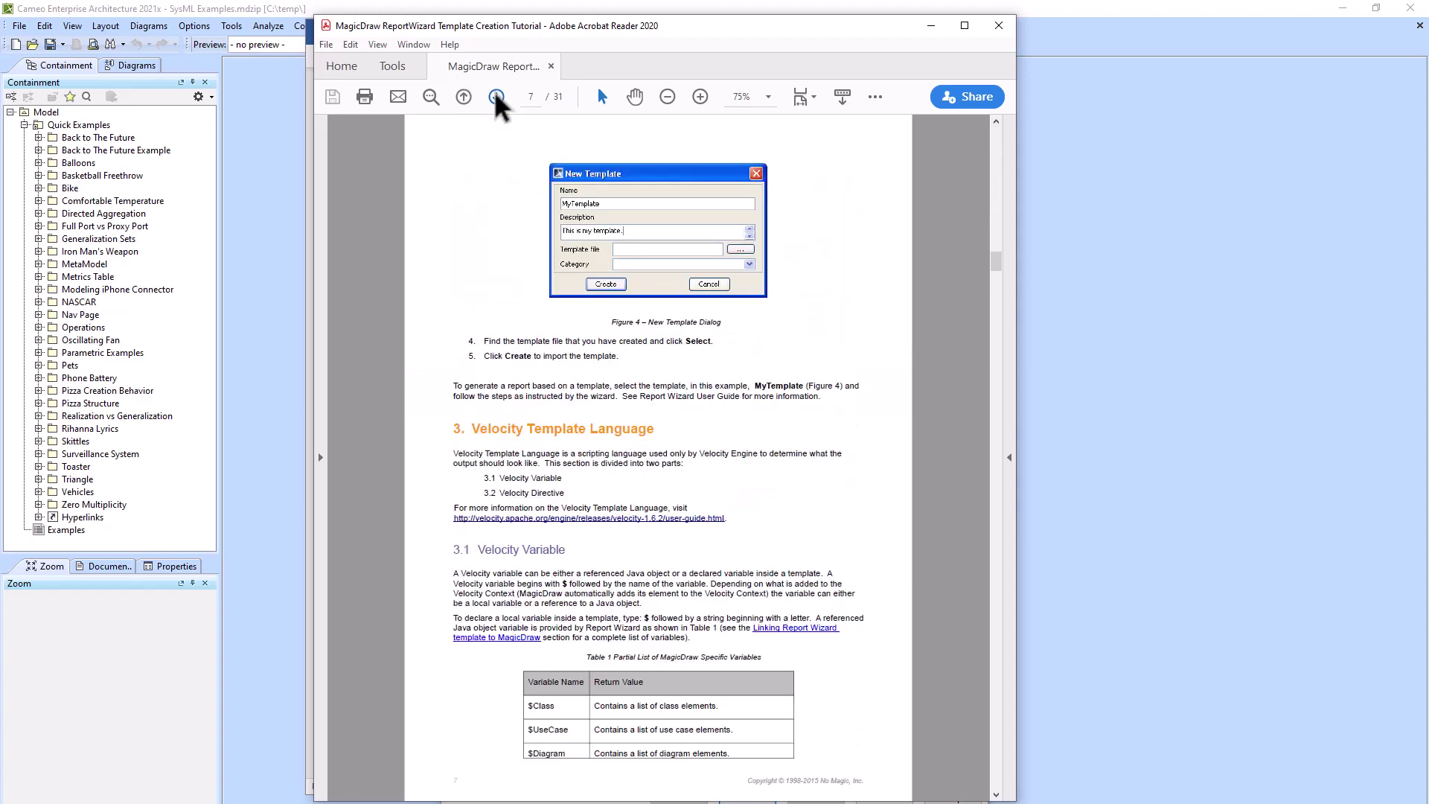
pyautogui.click(495, 95)
pyautogui.click(495, 95)
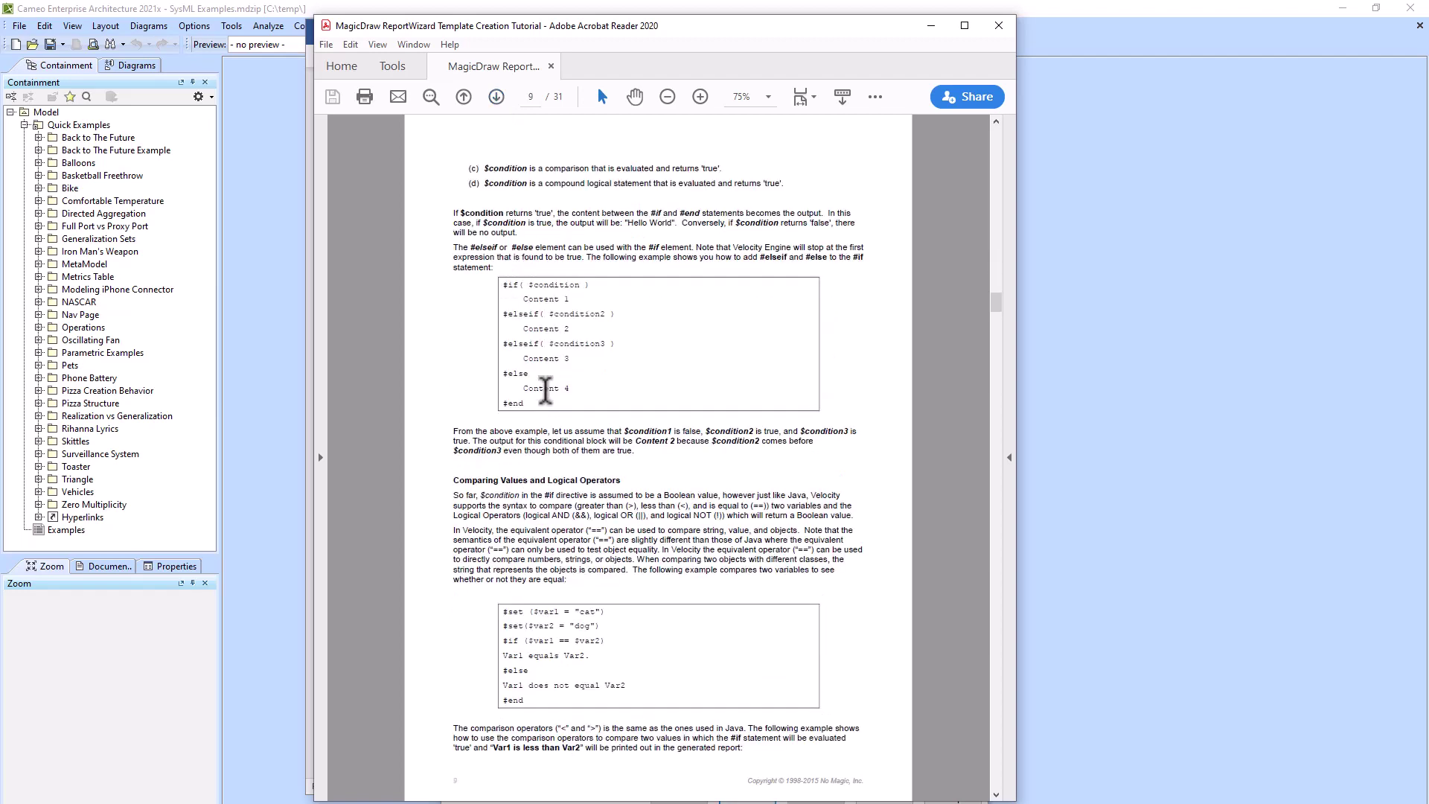
pyautogui.click(495, 95)
pyautogui.click(495, 95)
pyautogui.click(495, 95)
pyautogui.click(495, 96)
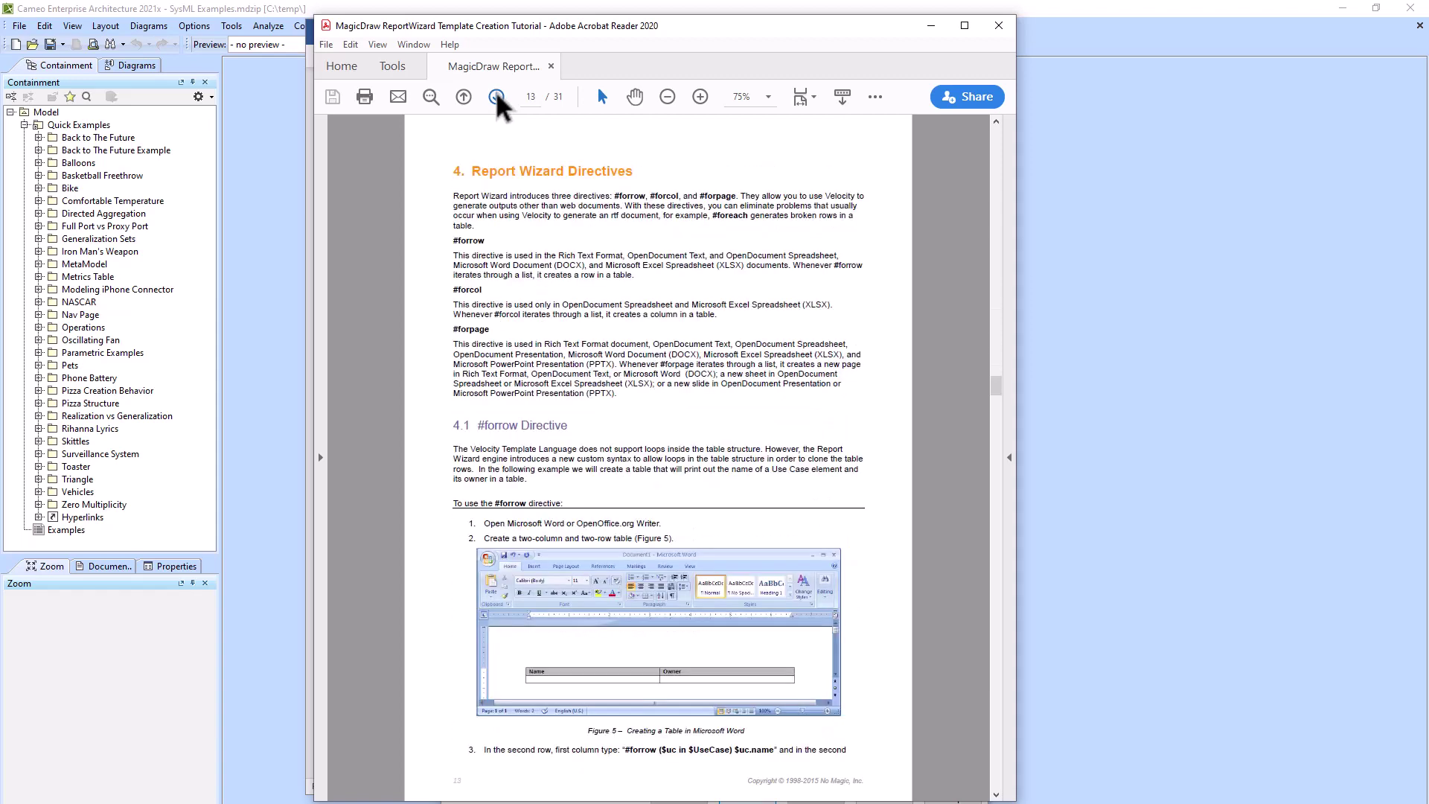
pyautogui.click(495, 96)
pyautogui.click(495, 95)
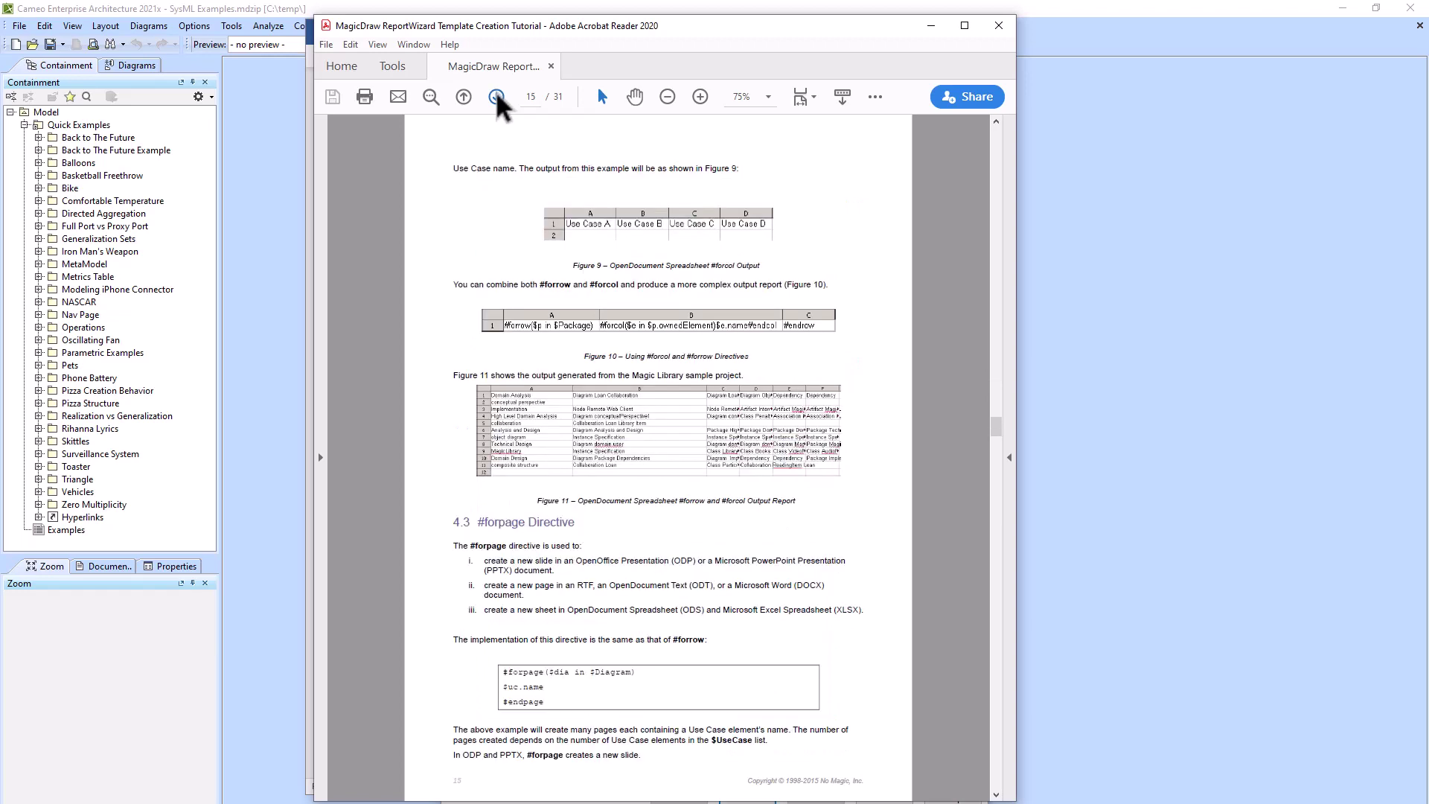
pyautogui.click(495, 96)
pyautogui.click(495, 95)
pyautogui.click(495, 95)
pyautogui.click(495, 95)
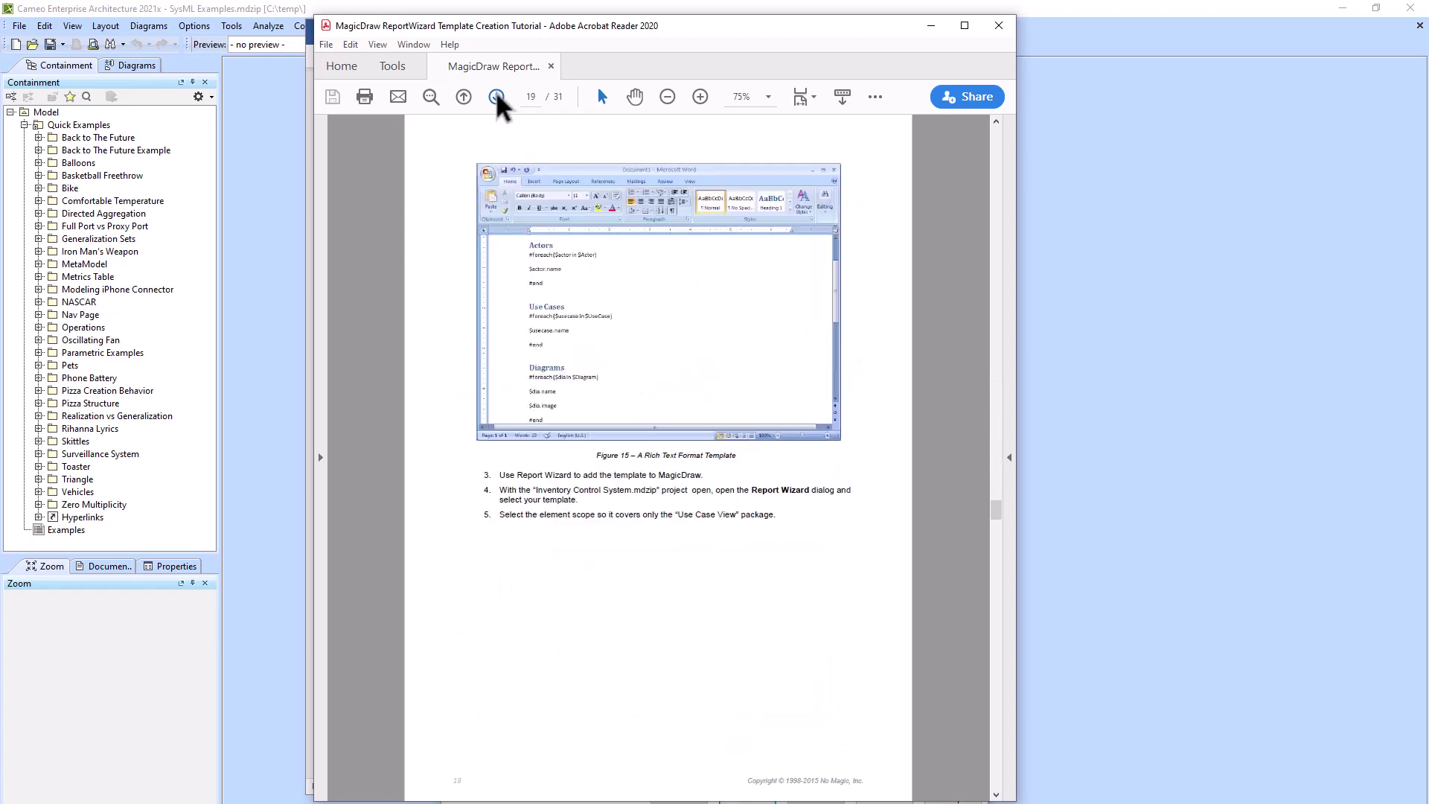
pyautogui.click(495, 95)
pyautogui.click(495, 95)
pyautogui.click(496, 95)
pyautogui.click(496, 96)
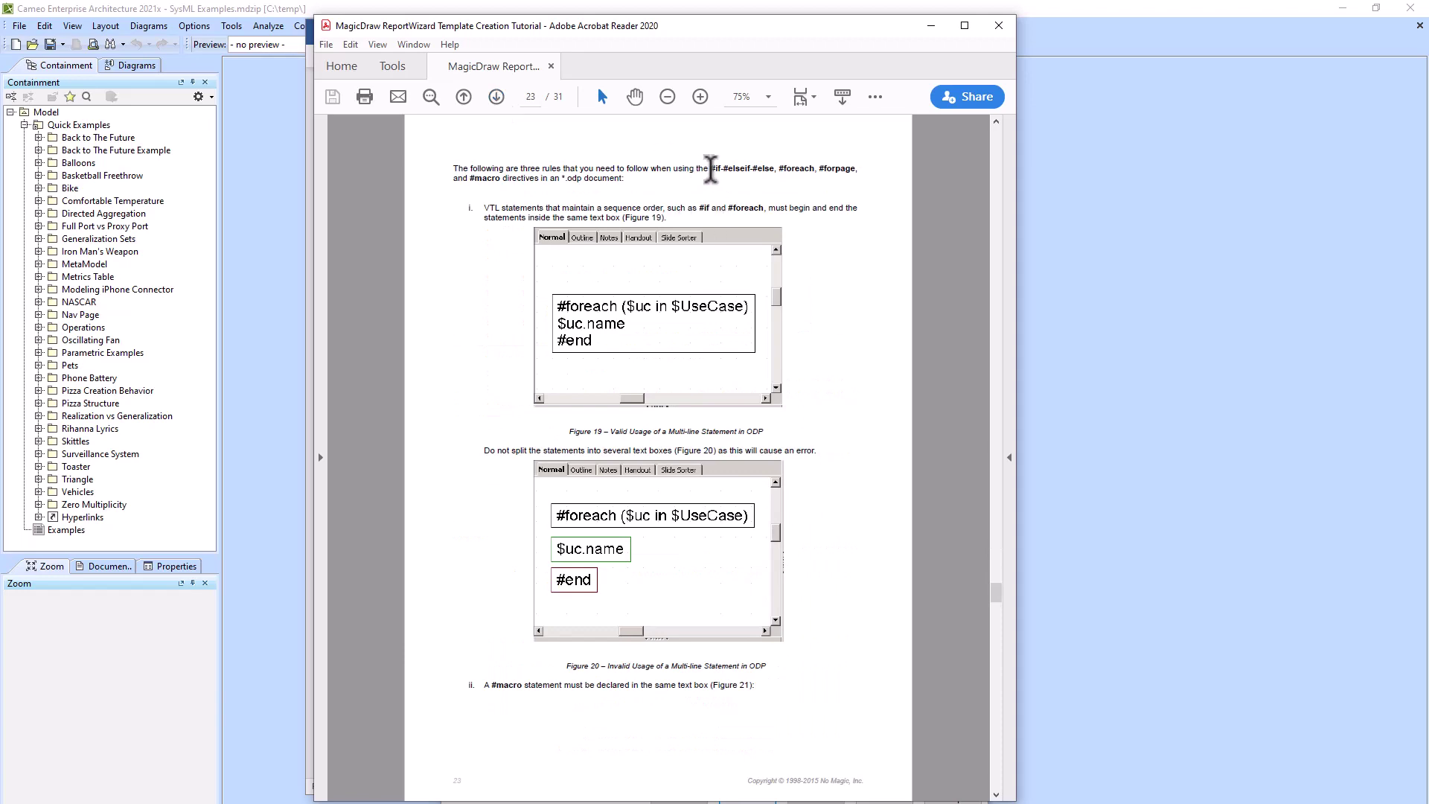
pyautogui.click(496, 96)
pyautogui.click(496, 96)
pyautogui.click(496, 96)
pyautogui.click(495, 95)
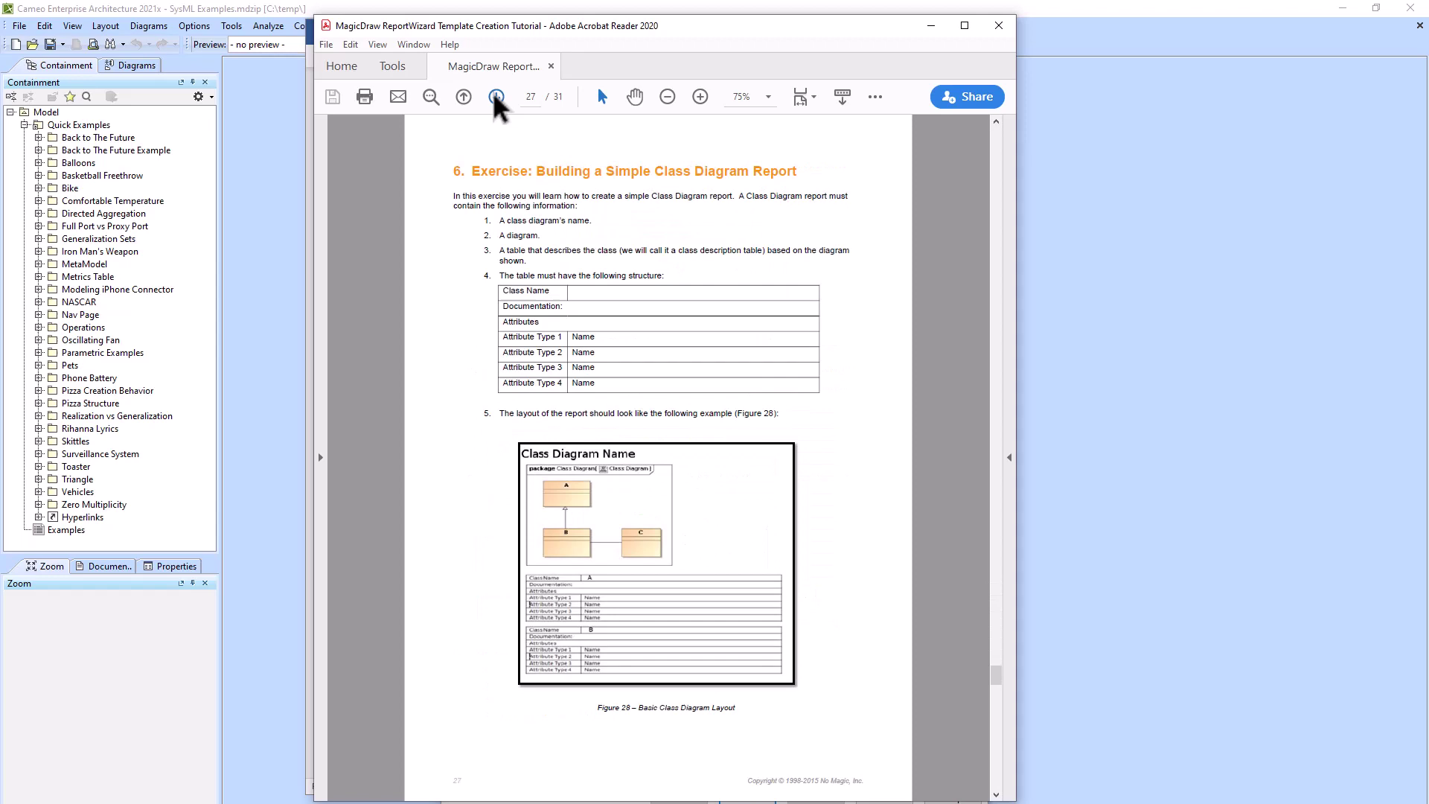
pyautogui.click(495, 95)
pyautogui.click(494, 95)
pyautogui.click(494, 95)
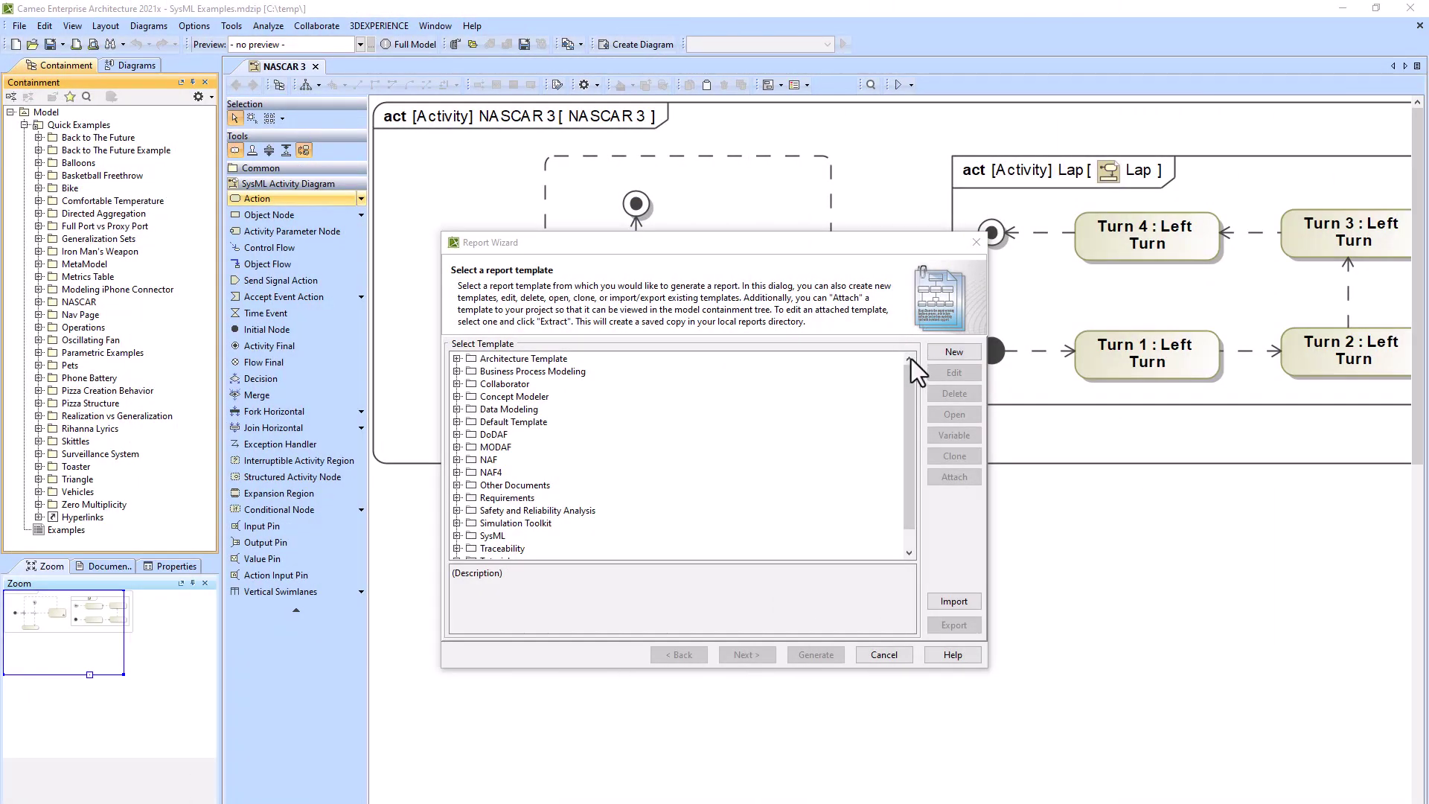
# Create a report template named New Template, described as dexc, from Charge Codes.txt
pyautogui.click(960, 354)
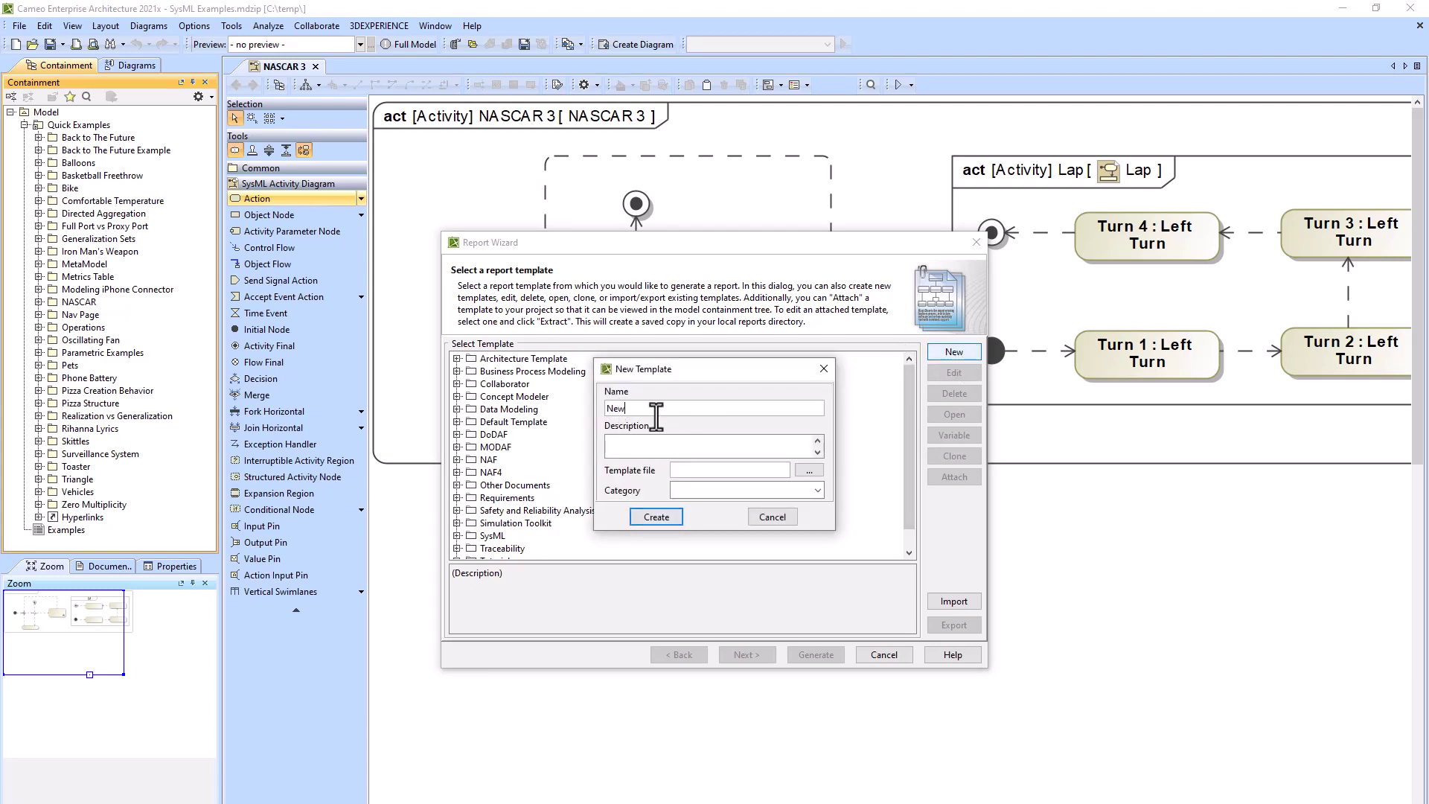
pyautogui.click(646, 443)
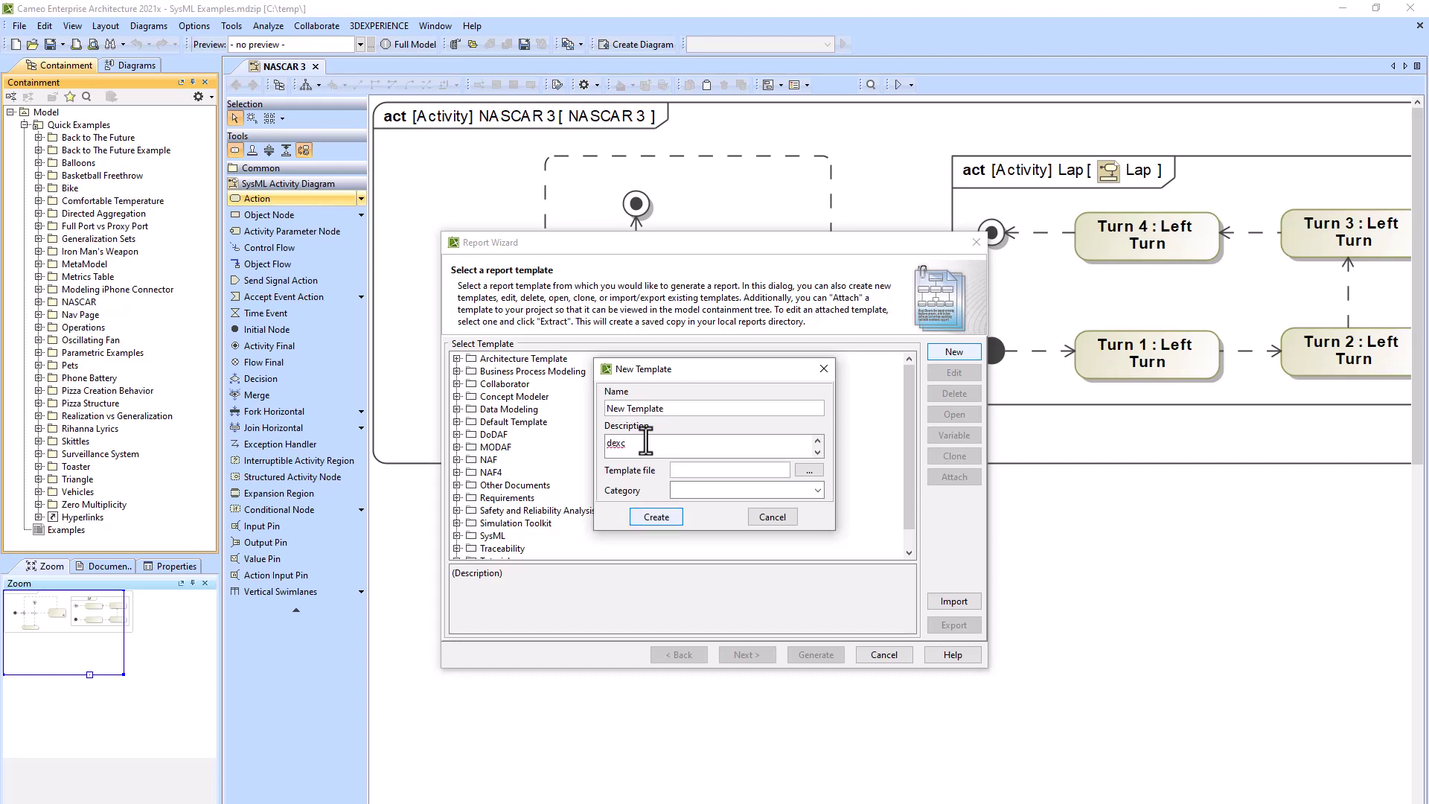
pyautogui.click(736, 471)
pyautogui.click(814, 476)
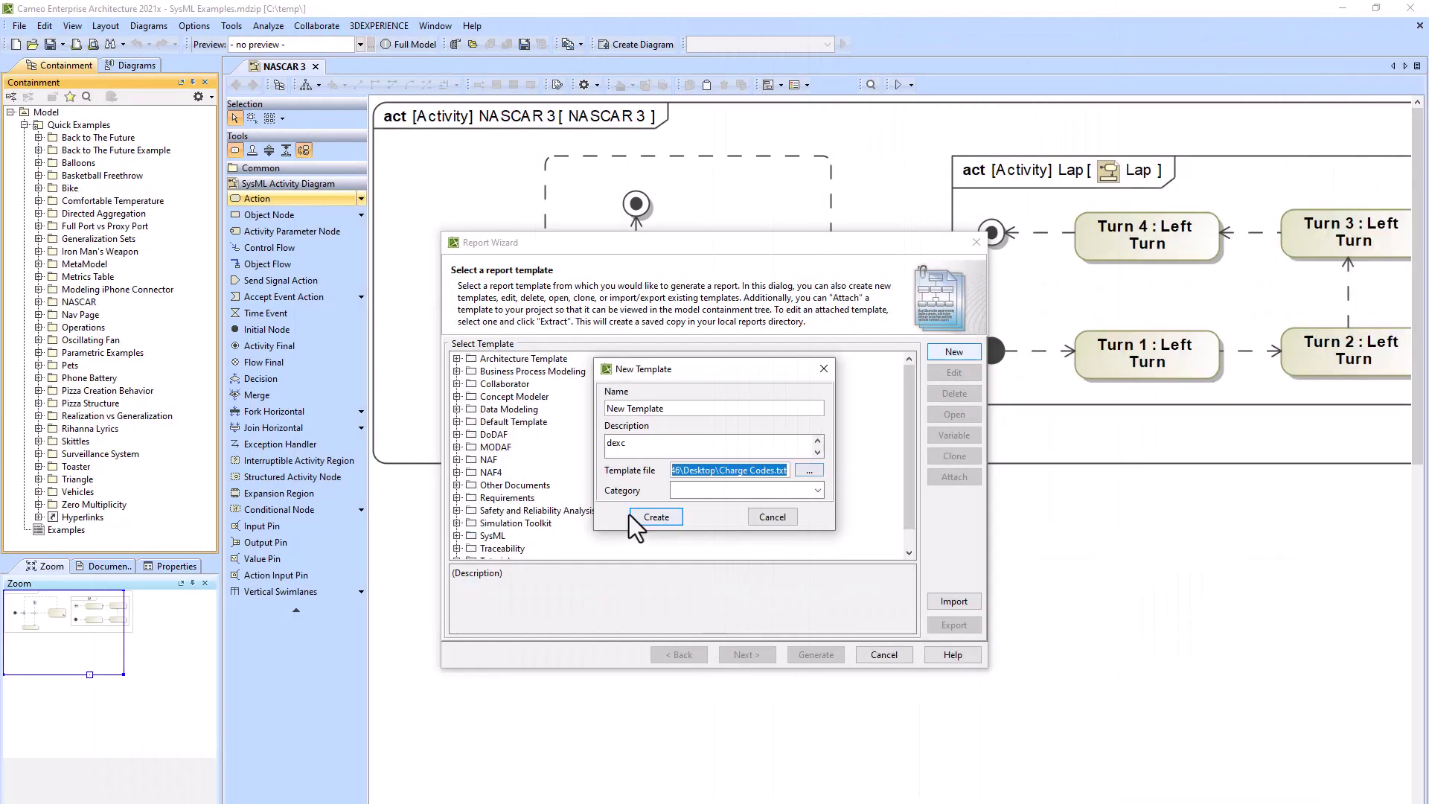
pyautogui.click(641, 518)
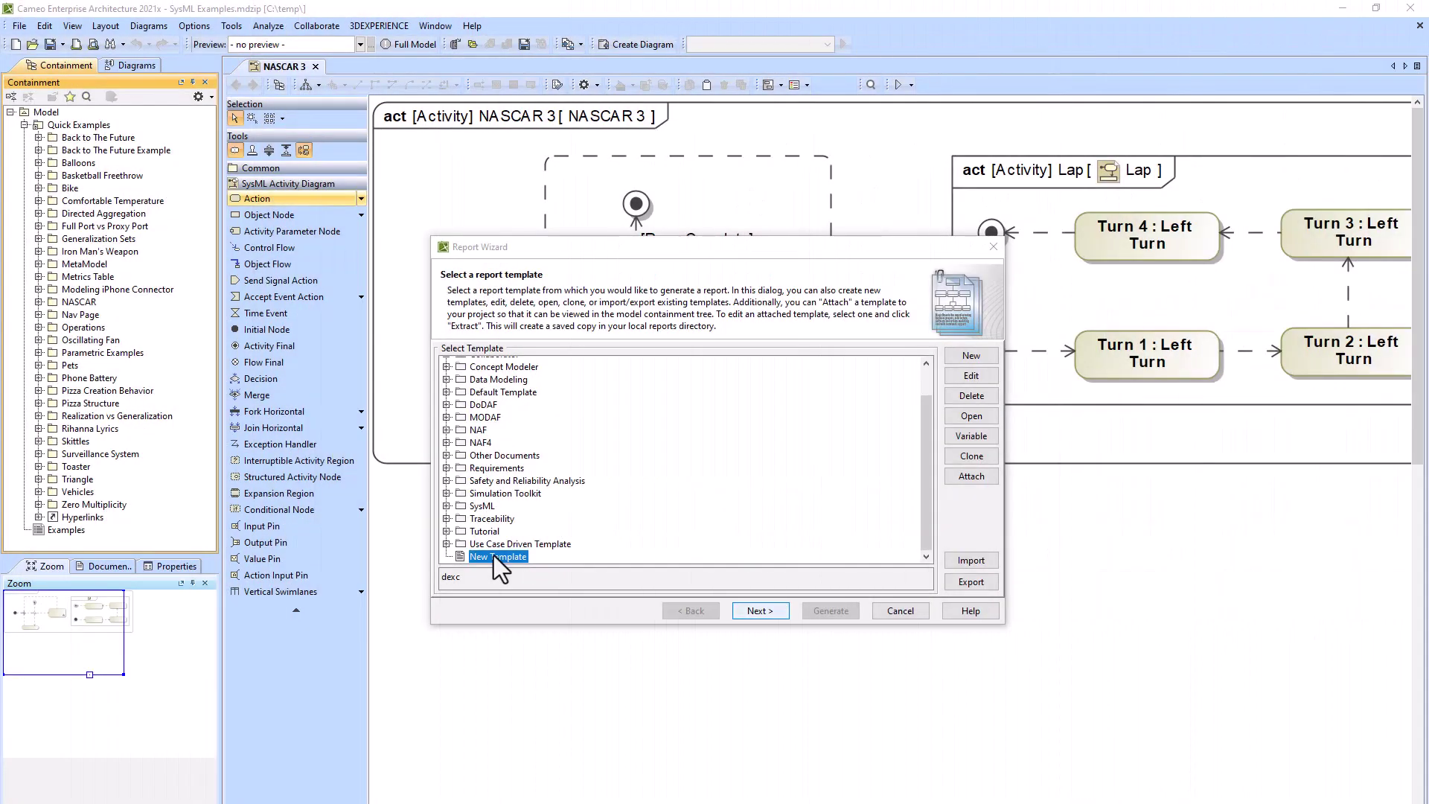
# Select the Behavioral Report template under the Architecture Template group
pyautogui.scroll(2, 904, 484)
pyautogui.click(448, 364)
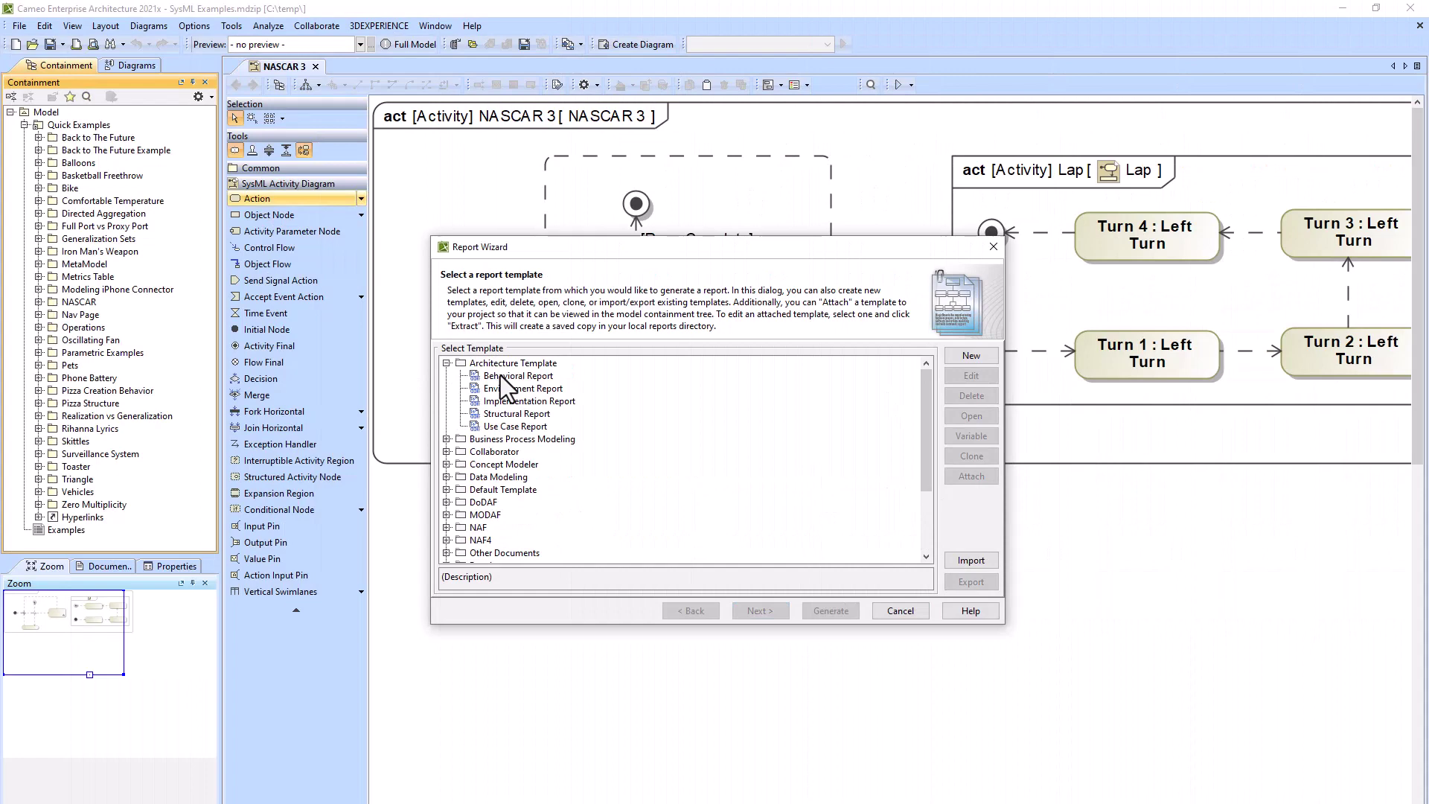
pyautogui.click(514, 375)
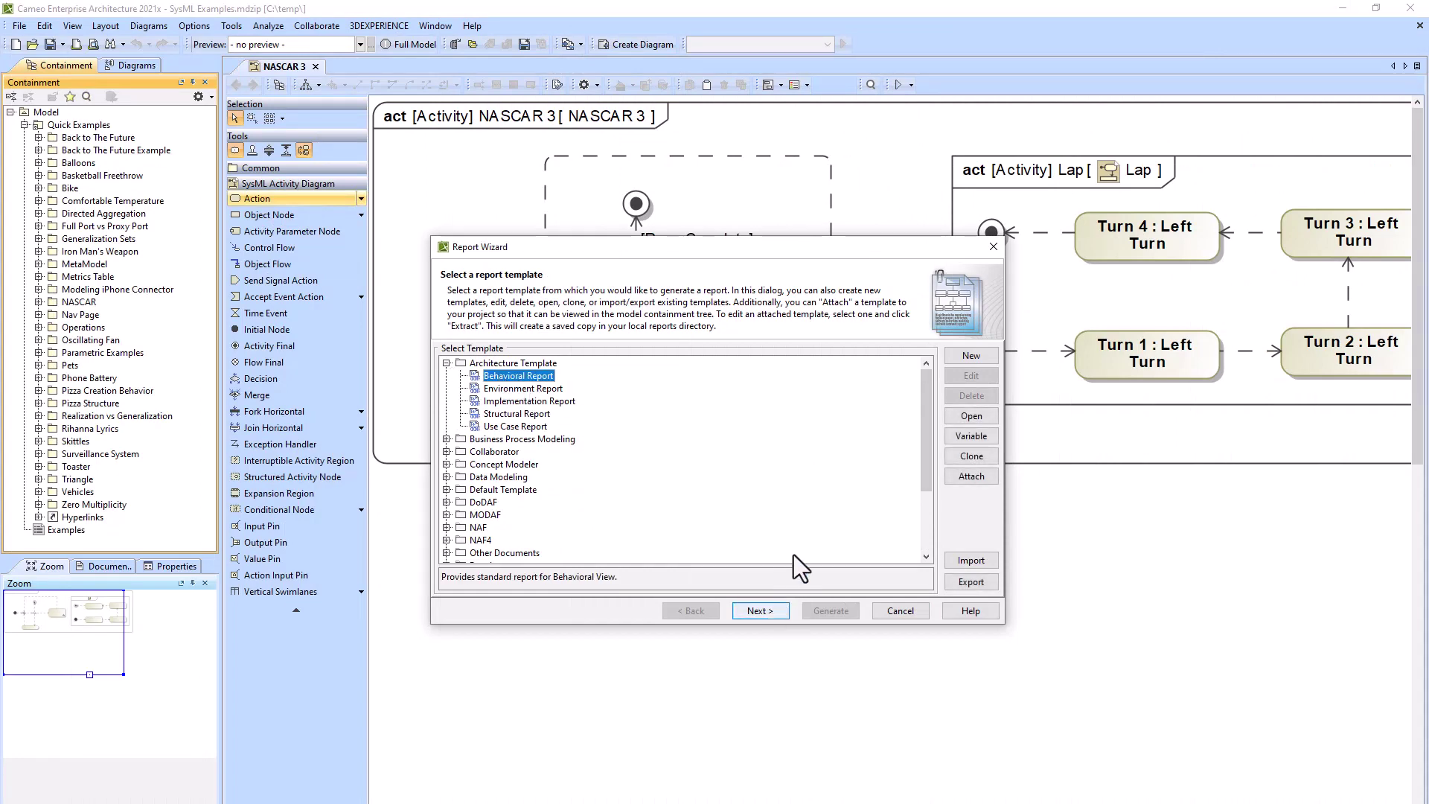
# Open the Behavioral Report template in Word and highlight the level word and increaseIndent macro
pyautogui.click(971, 415)
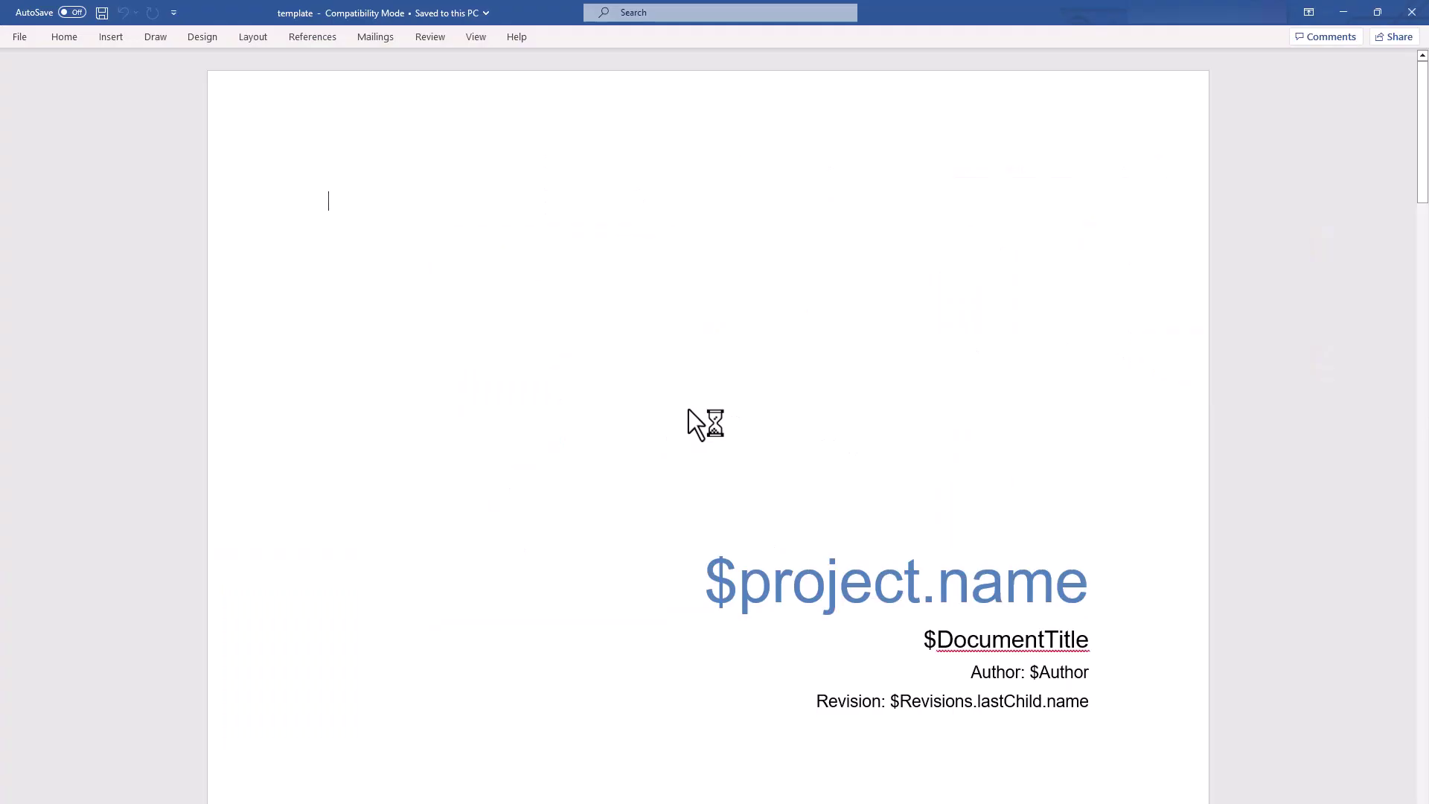
pyautogui.moveTo(1422, 75); pyautogui.dragTo(1423, 394)
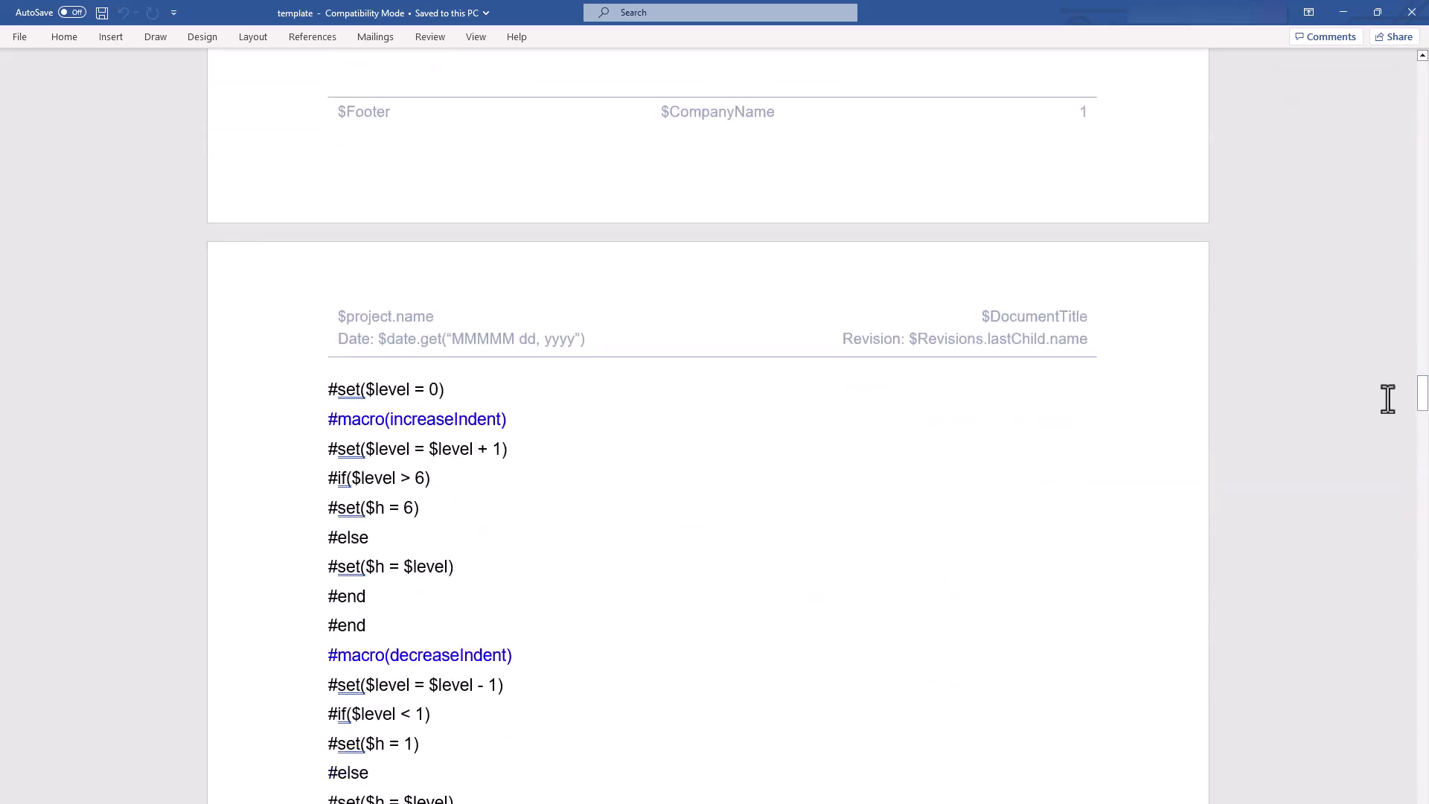
pyautogui.scroll(-2, 411, 334)
pyautogui.doubleClick(380, 328)
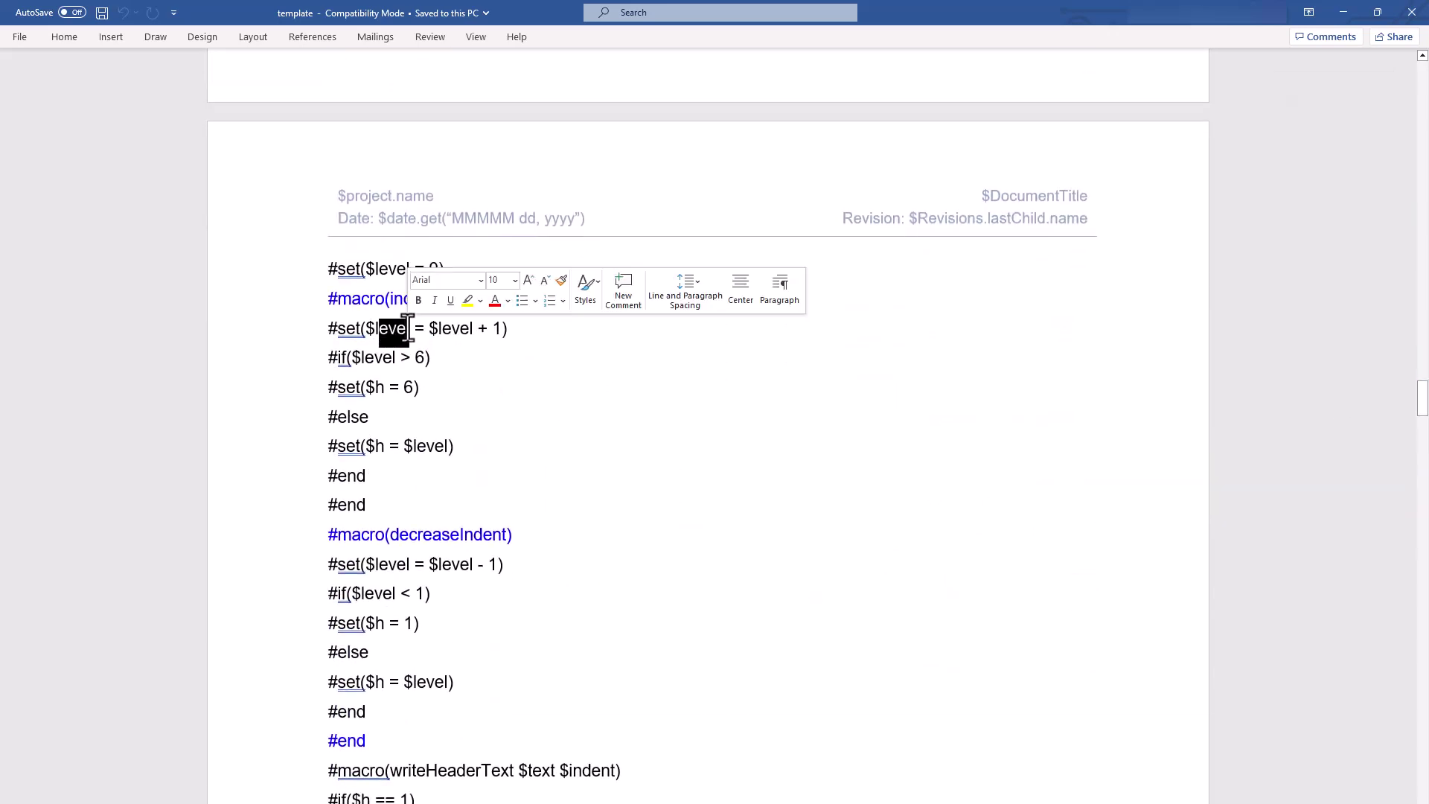
pyautogui.click(404, 328)
pyautogui.moveTo(395, 303); pyautogui.dragTo(503, 318)
pyautogui.click(504, 360)
# Scroll further through the macro code, then switch to the New Template Word document
pyautogui.scroll(-7, 506, 361)
pyautogui.scroll(-15, 509, 361)
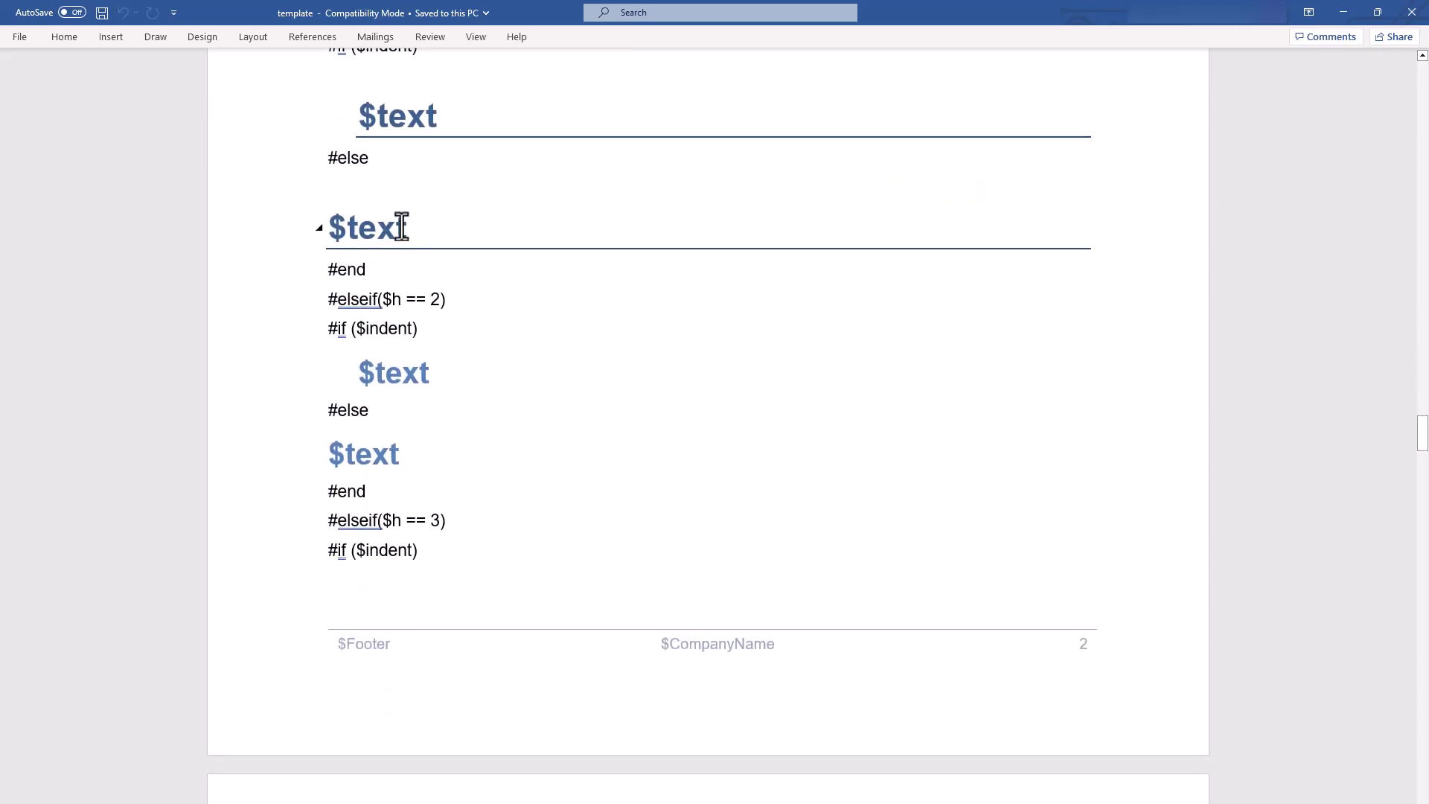
pyautogui.scroll(-20, 402, 354)
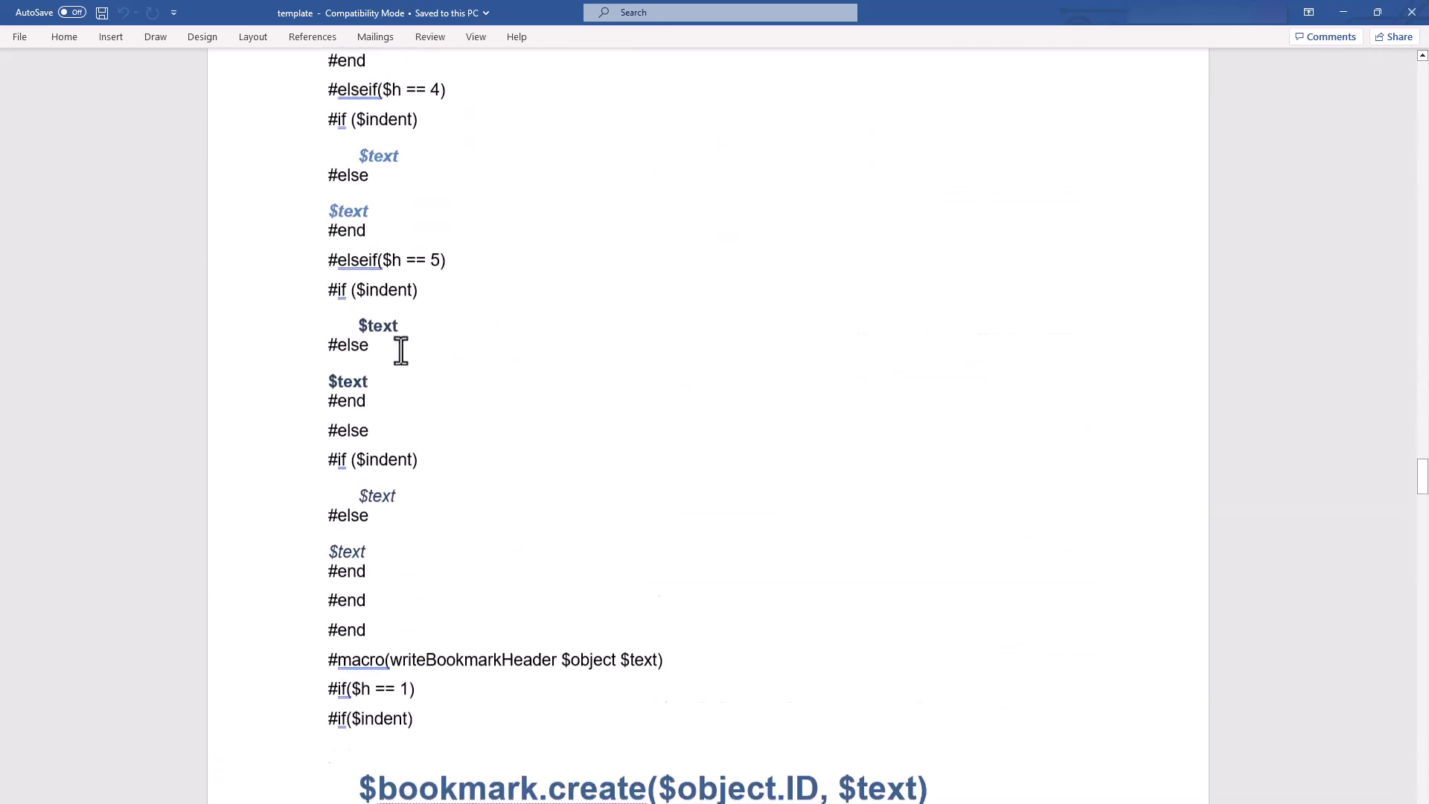
pyautogui.scroll(-20, 408, 346)
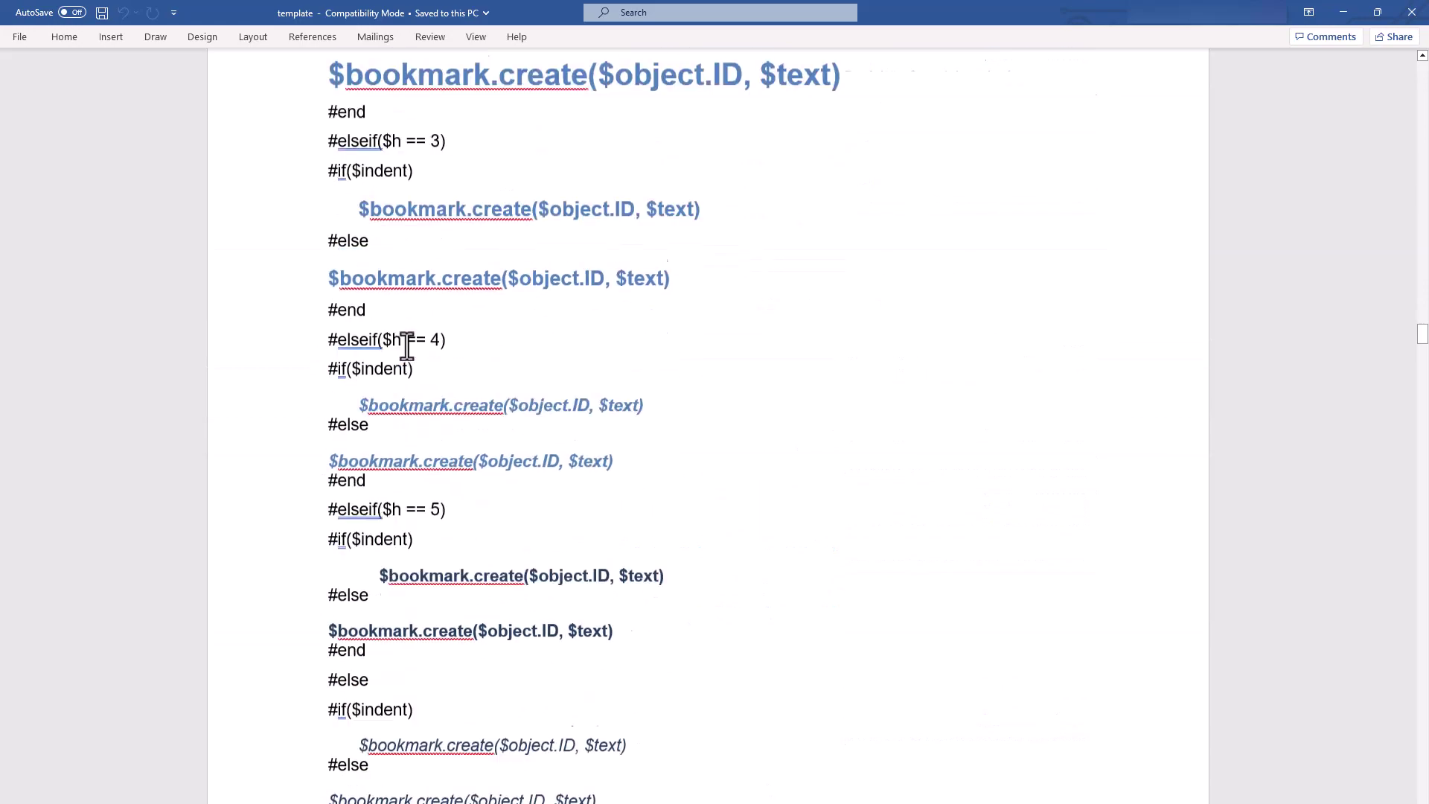
pyautogui.scroll(-12, 407, 344)
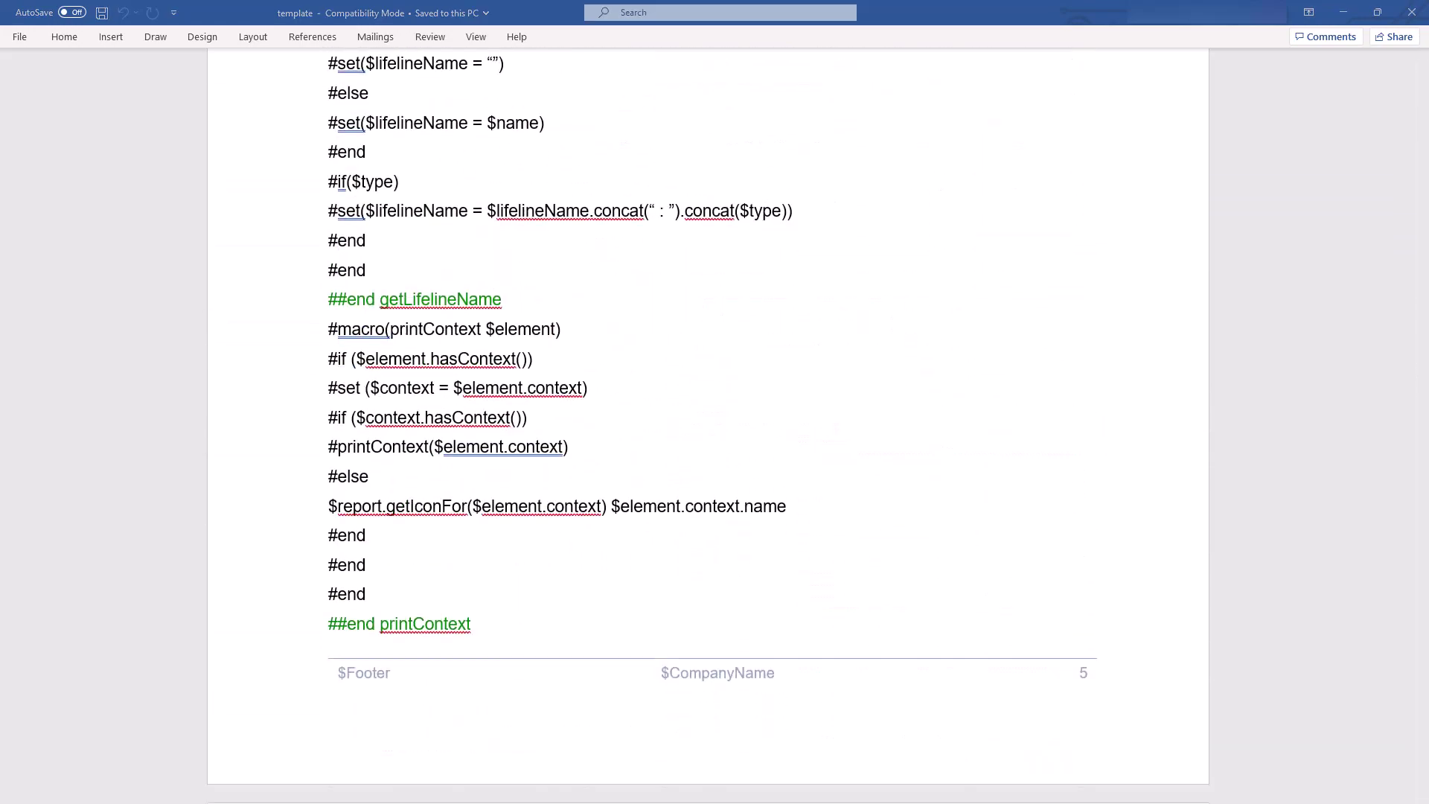
pyautogui.hotkey('alt', 'Tab')
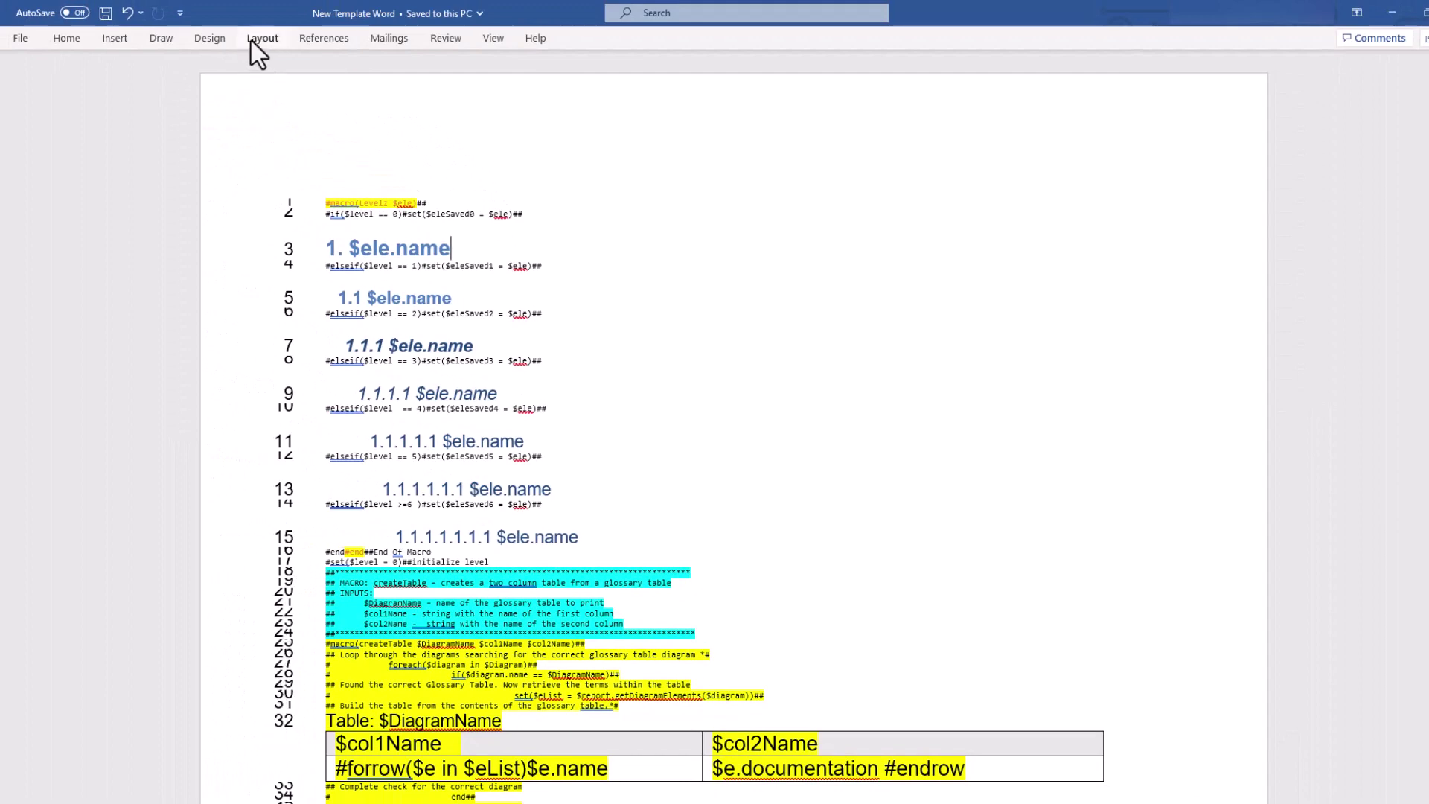
# Set Layout line numbers to None, then back to Continuous
pyautogui.click(260, 37)
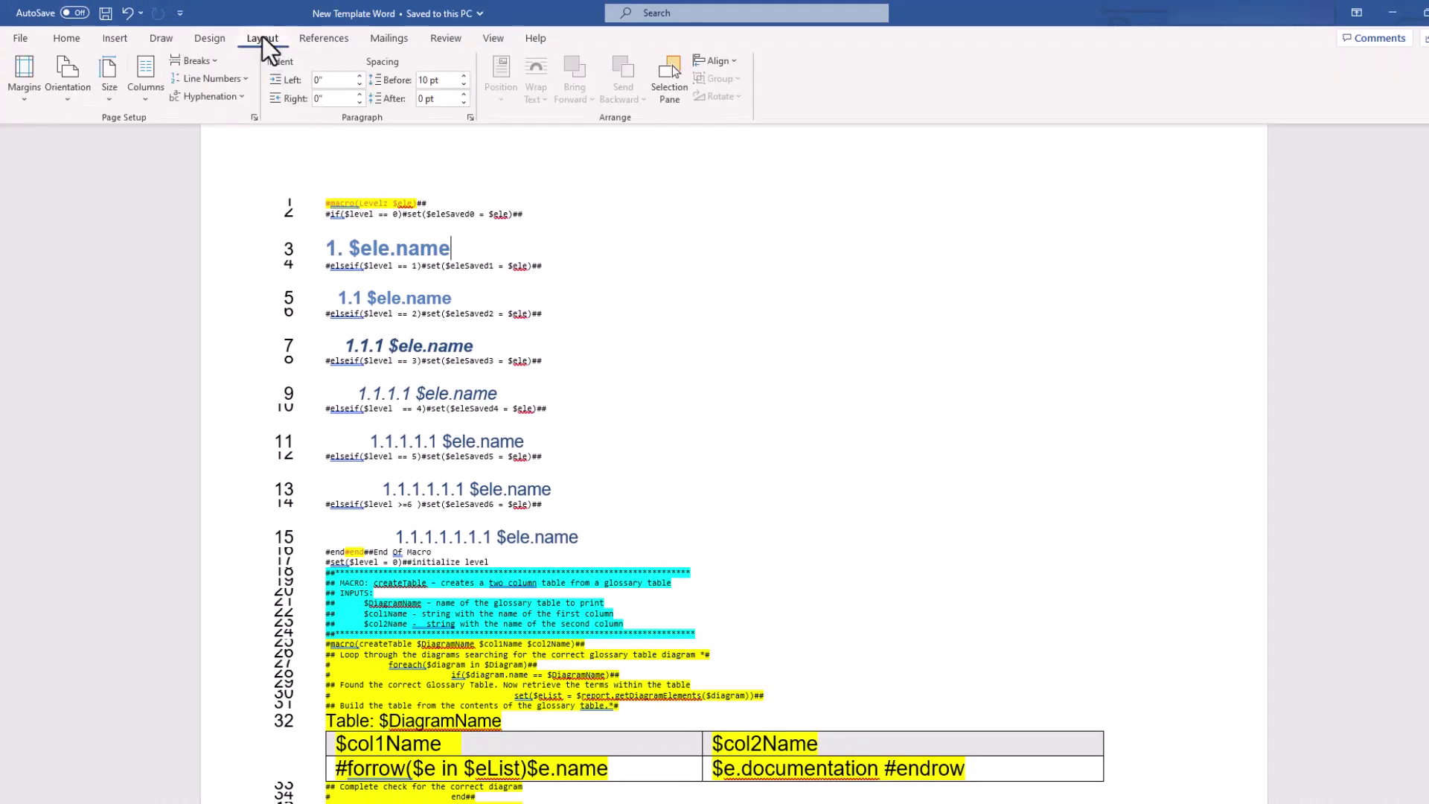
pyautogui.click(246, 80)
pyautogui.click(211, 123)
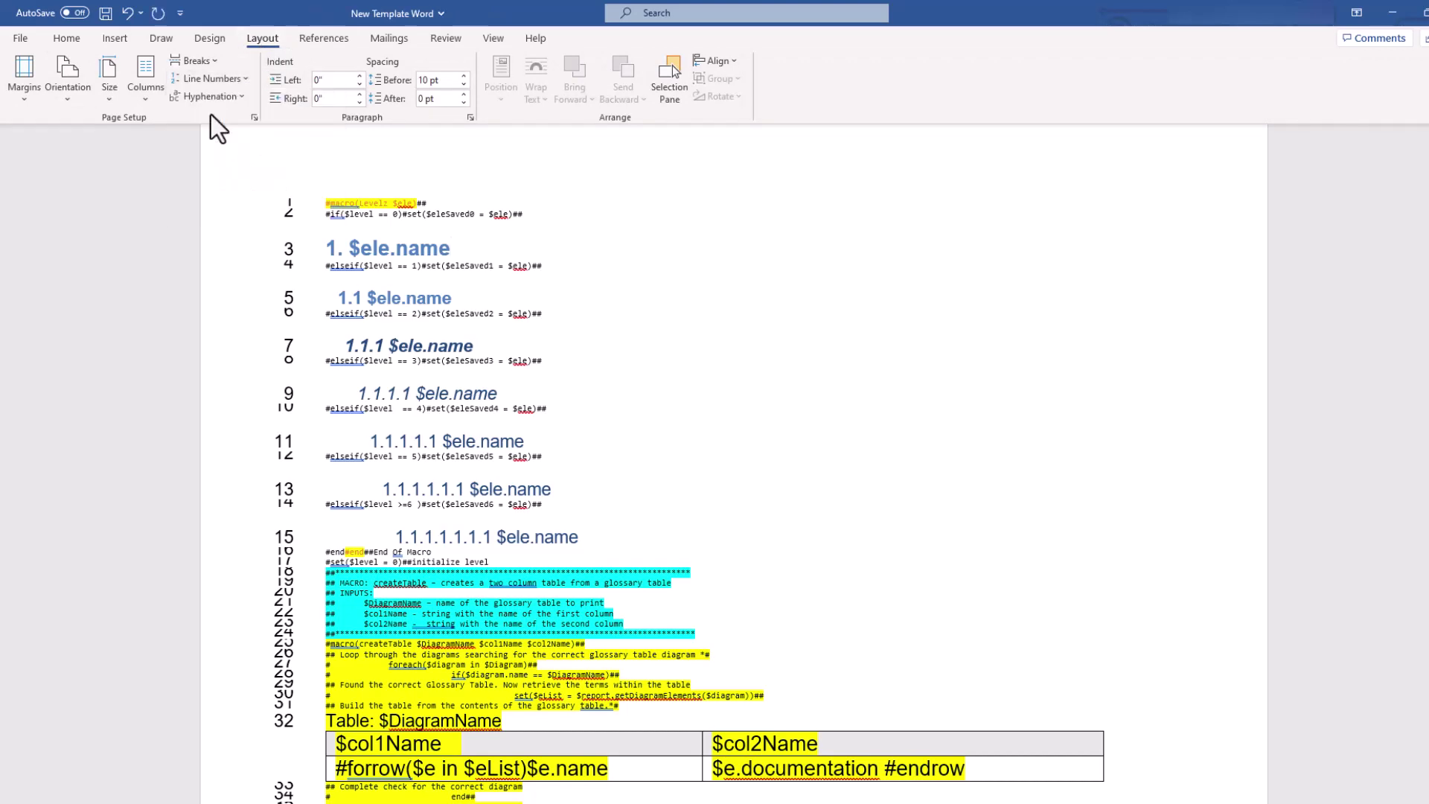
pyautogui.click(231, 79)
pyautogui.click(212, 100)
pyautogui.click(239, 80)
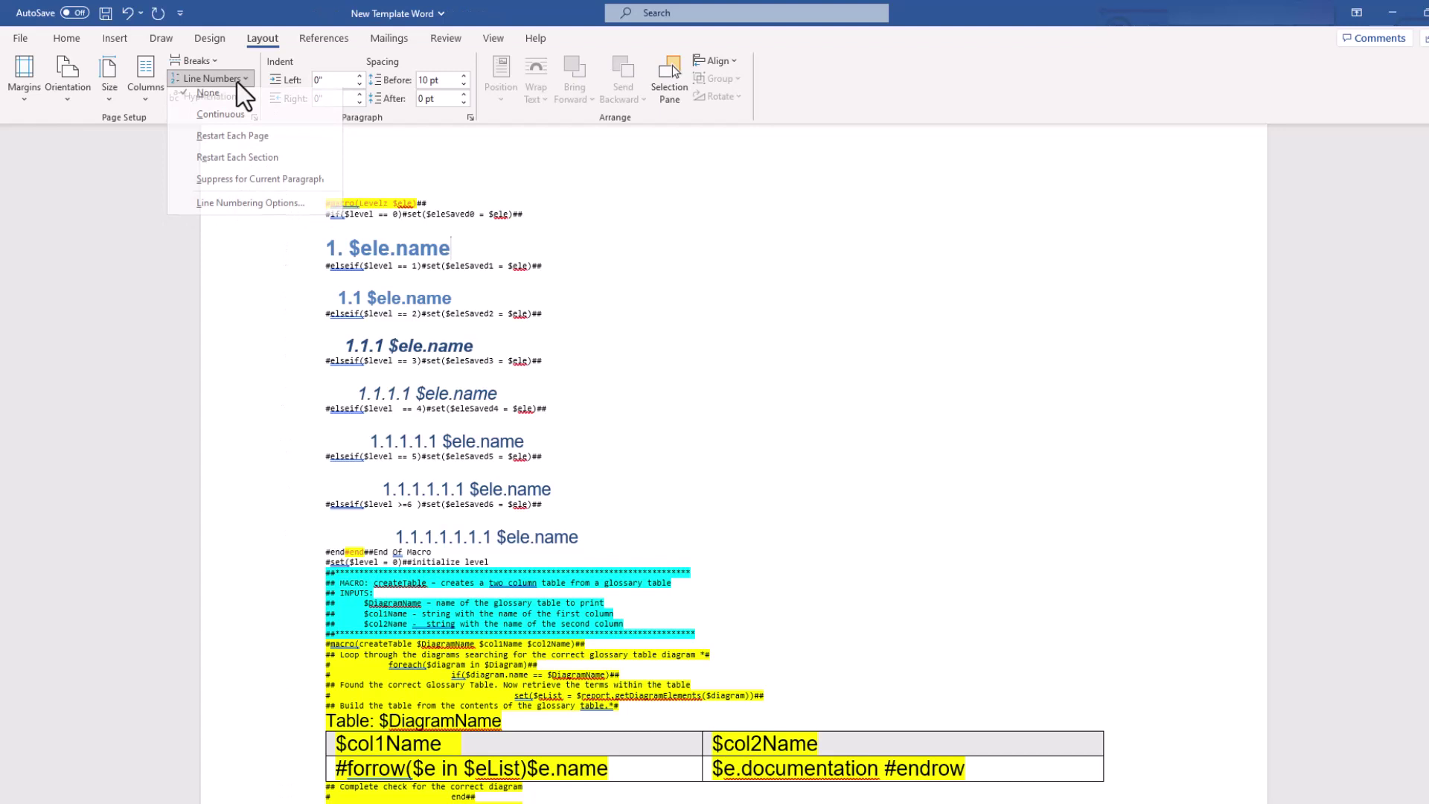
pyautogui.click(214, 123)
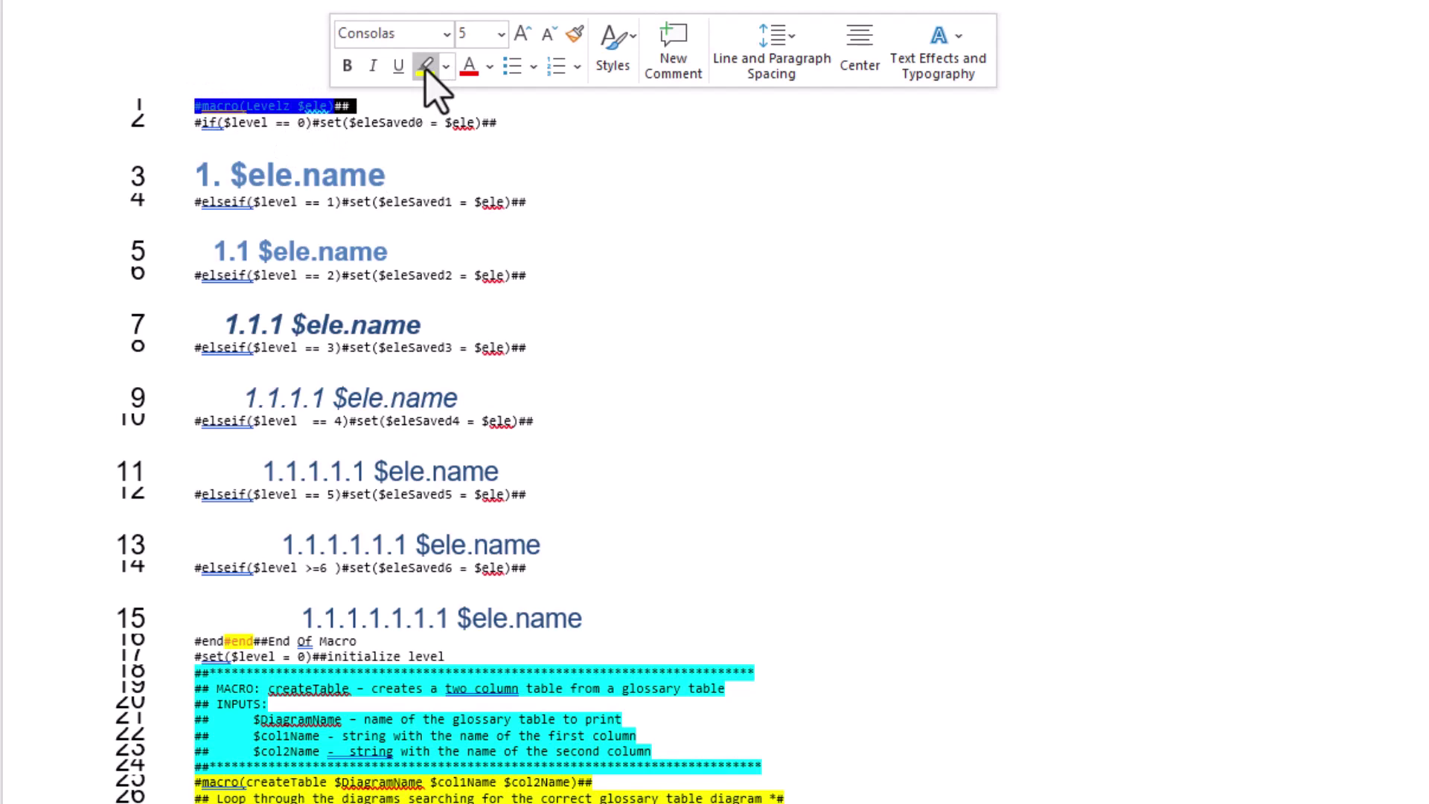
pyautogui.click(446, 67)
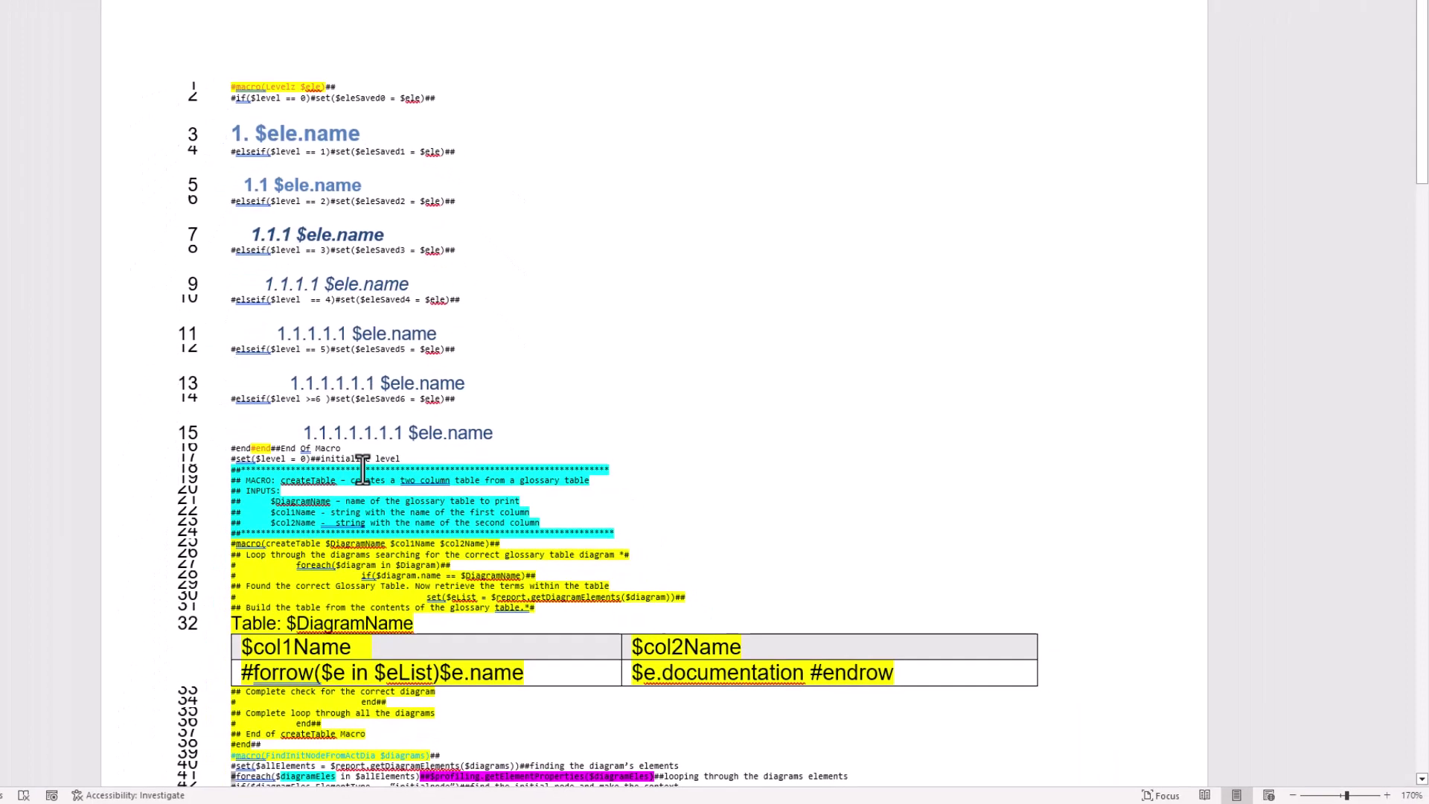
pyautogui.click(344, 448)
pyautogui.press('Return')
pyautogui.press('Return')
pyautogui.press('Return')
pyautogui.press('Return')
pyautogui.press('Return')
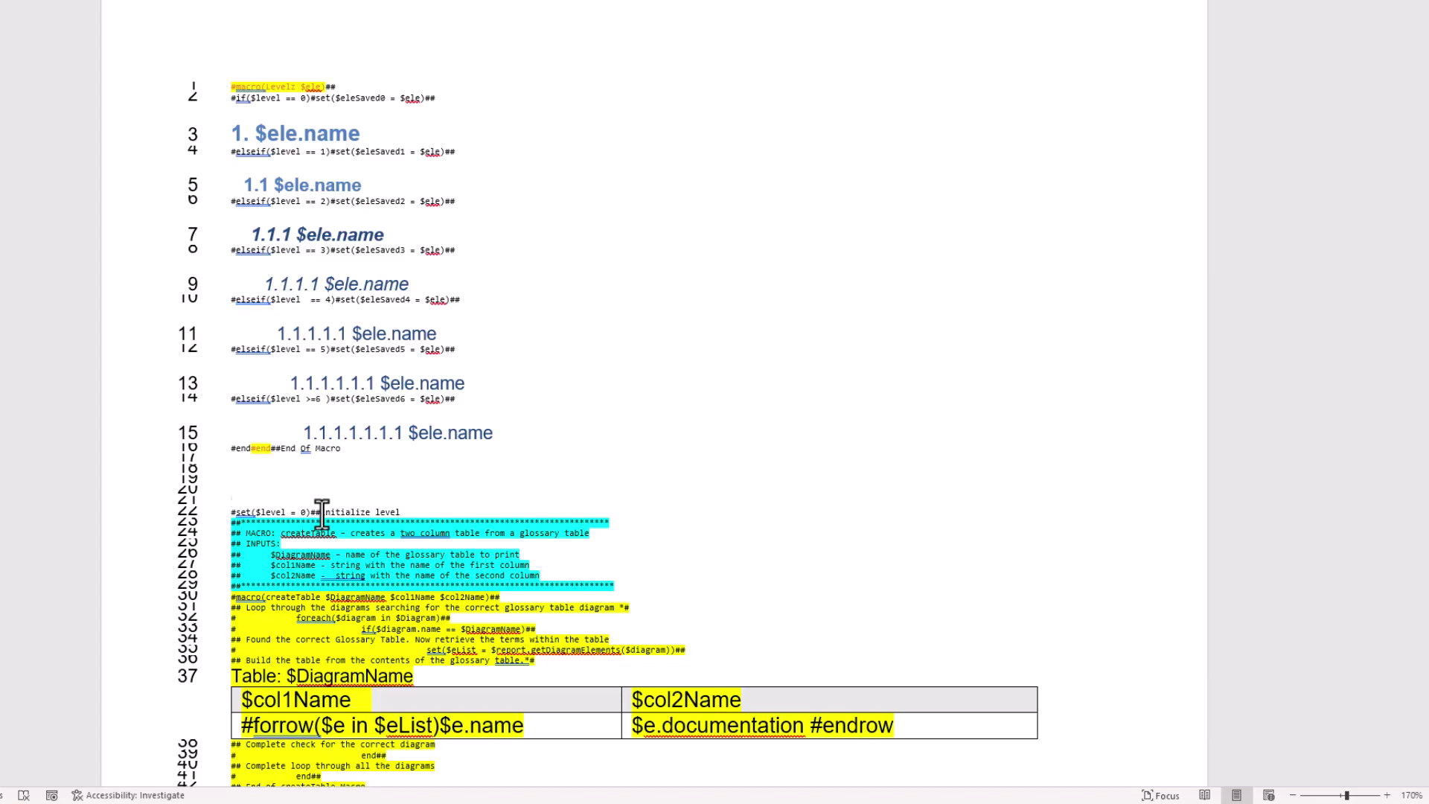
pyautogui.press('BackSpace')
pyautogui.press('BackSpace')
pyautogui.press('BackSpace')
pyautogui.press('BackSpace')
pyautogui.press('BackSpace')
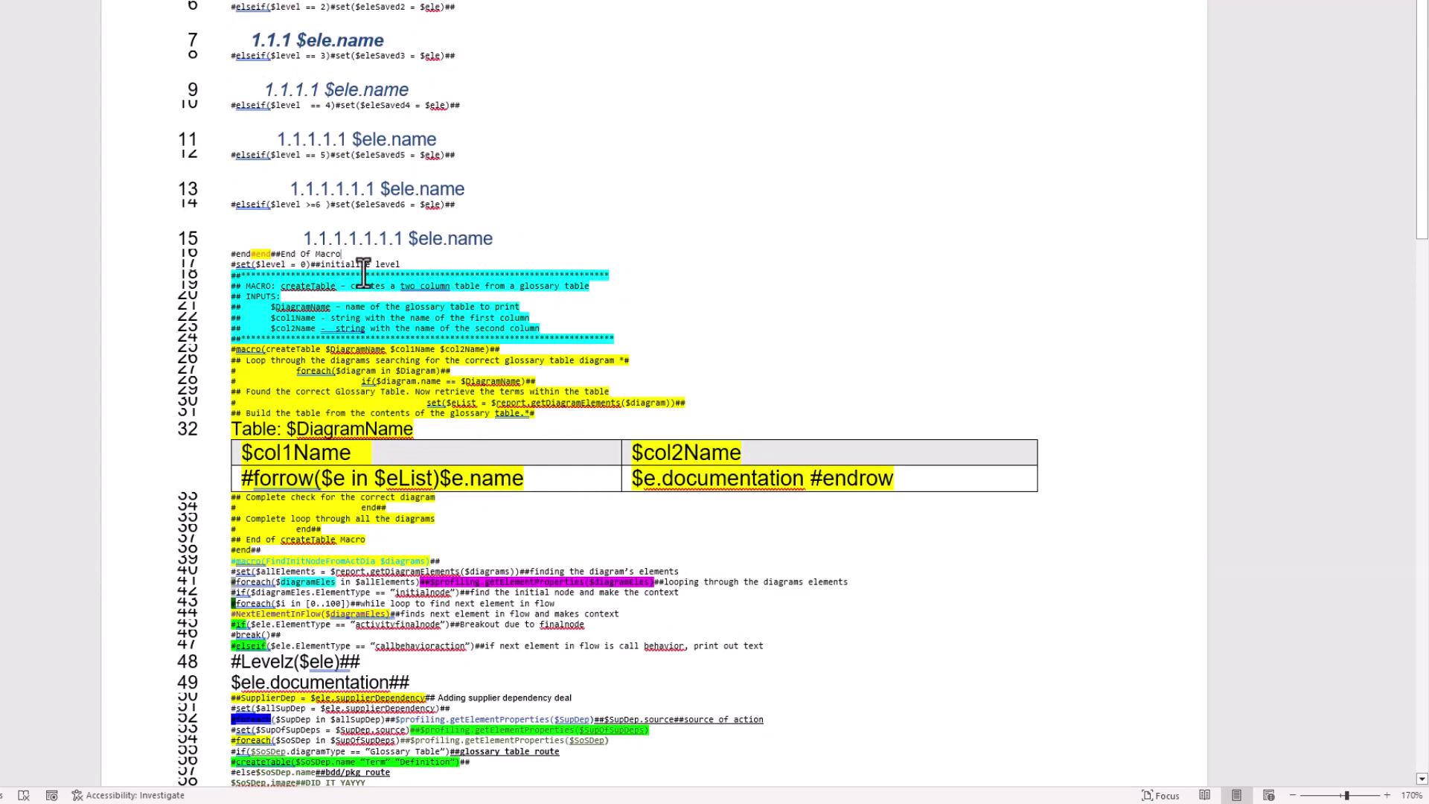
pyautogui.press('Return')
pyautogui.press('Return')
pyautogui.press('Return')
pyautogui.press('Return')
pyautogui.scroll(3, 372, 245)
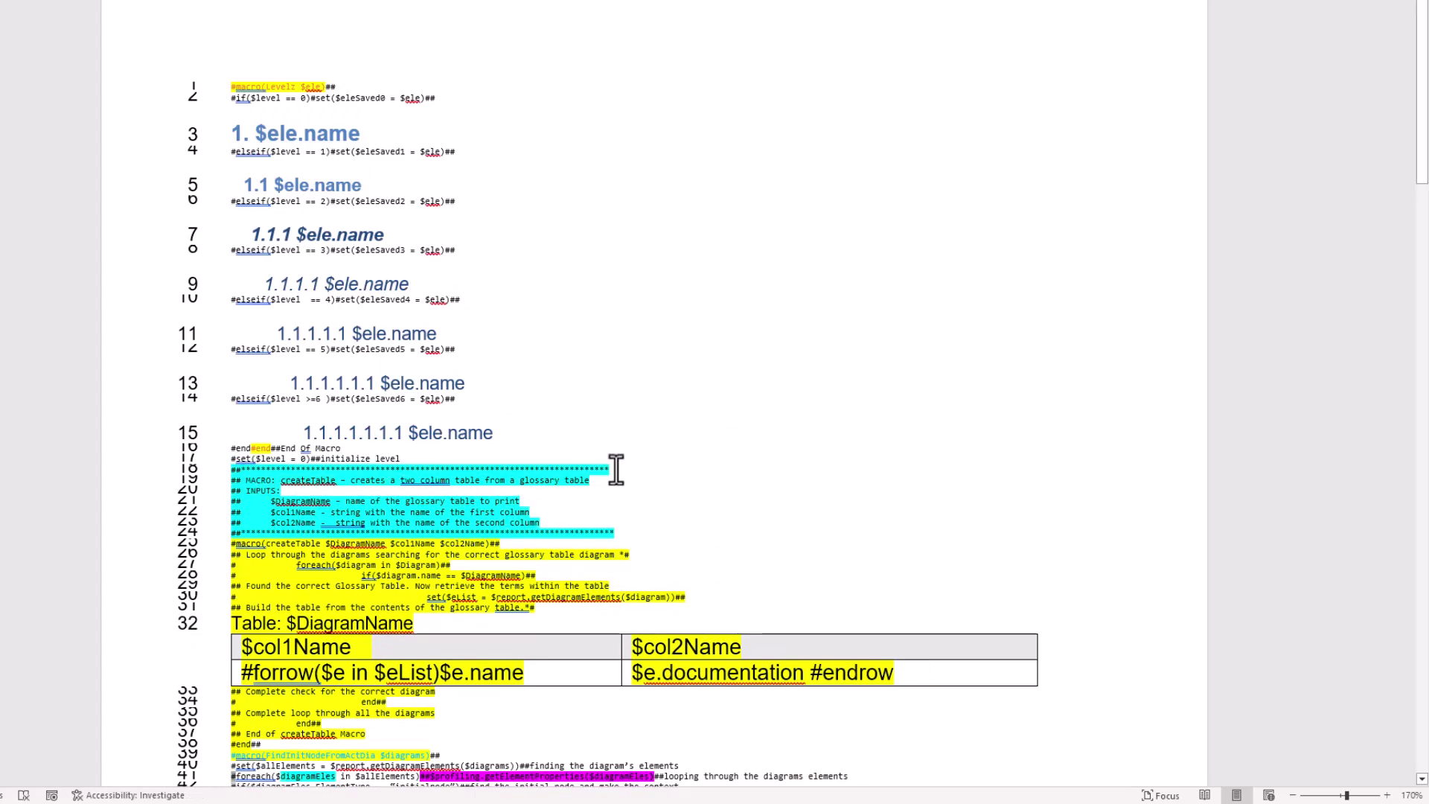
pyautogui.scroll(-4, 616, 468)
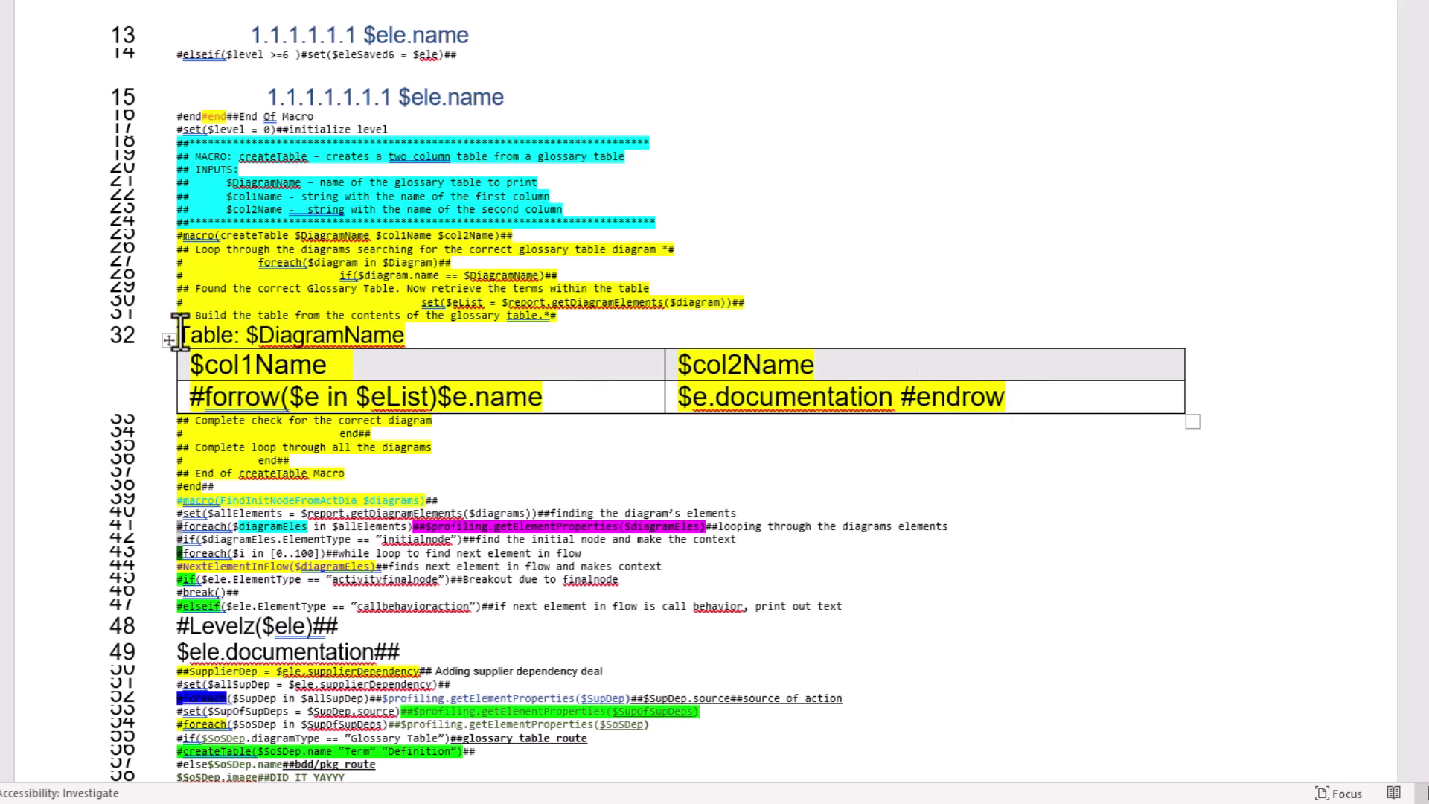
pyautogui.moveTo(181, 335); pyautogui.dragTo(1000, 441)
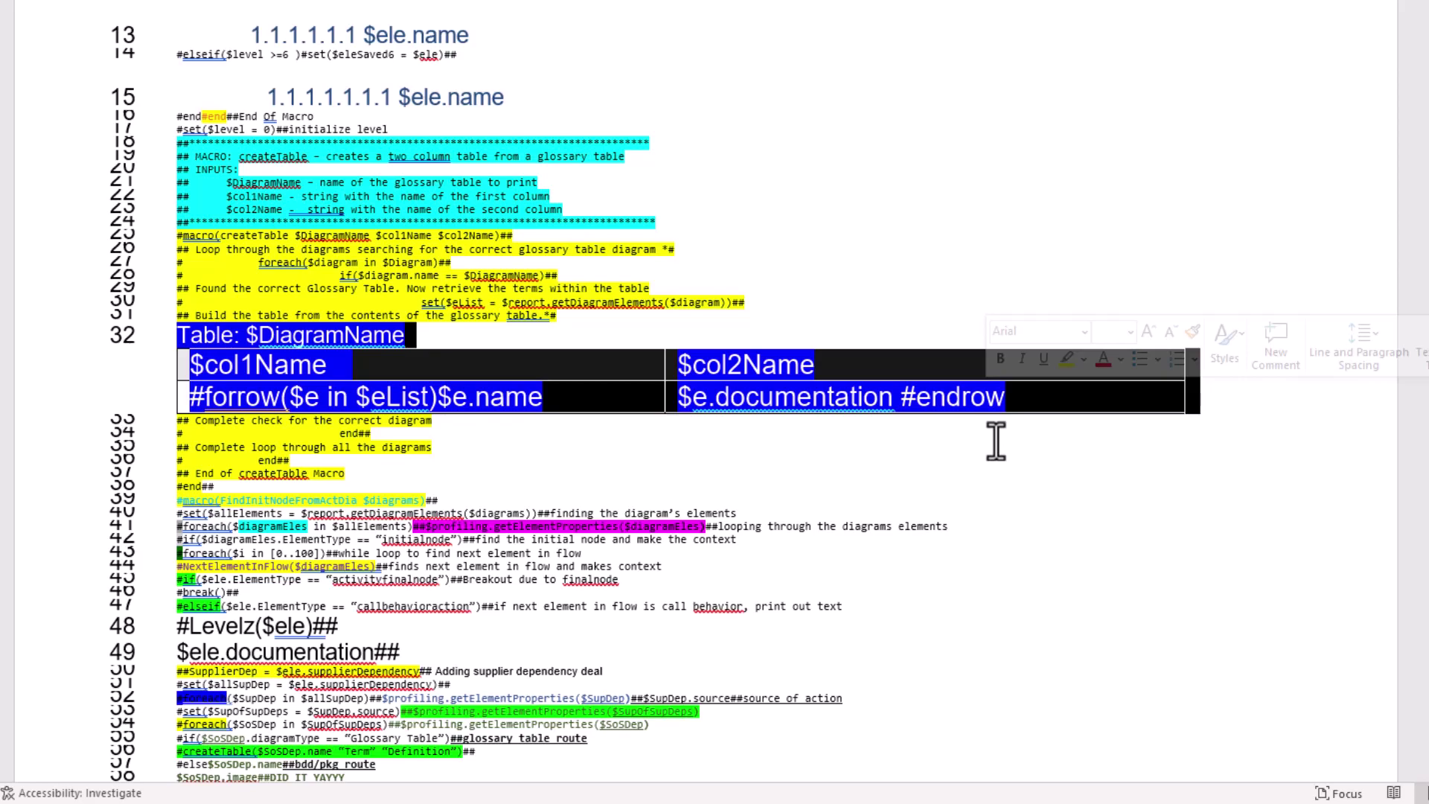
pyautogui.click(629, 449)
pyautogui.scroll(-4, 498, 433)
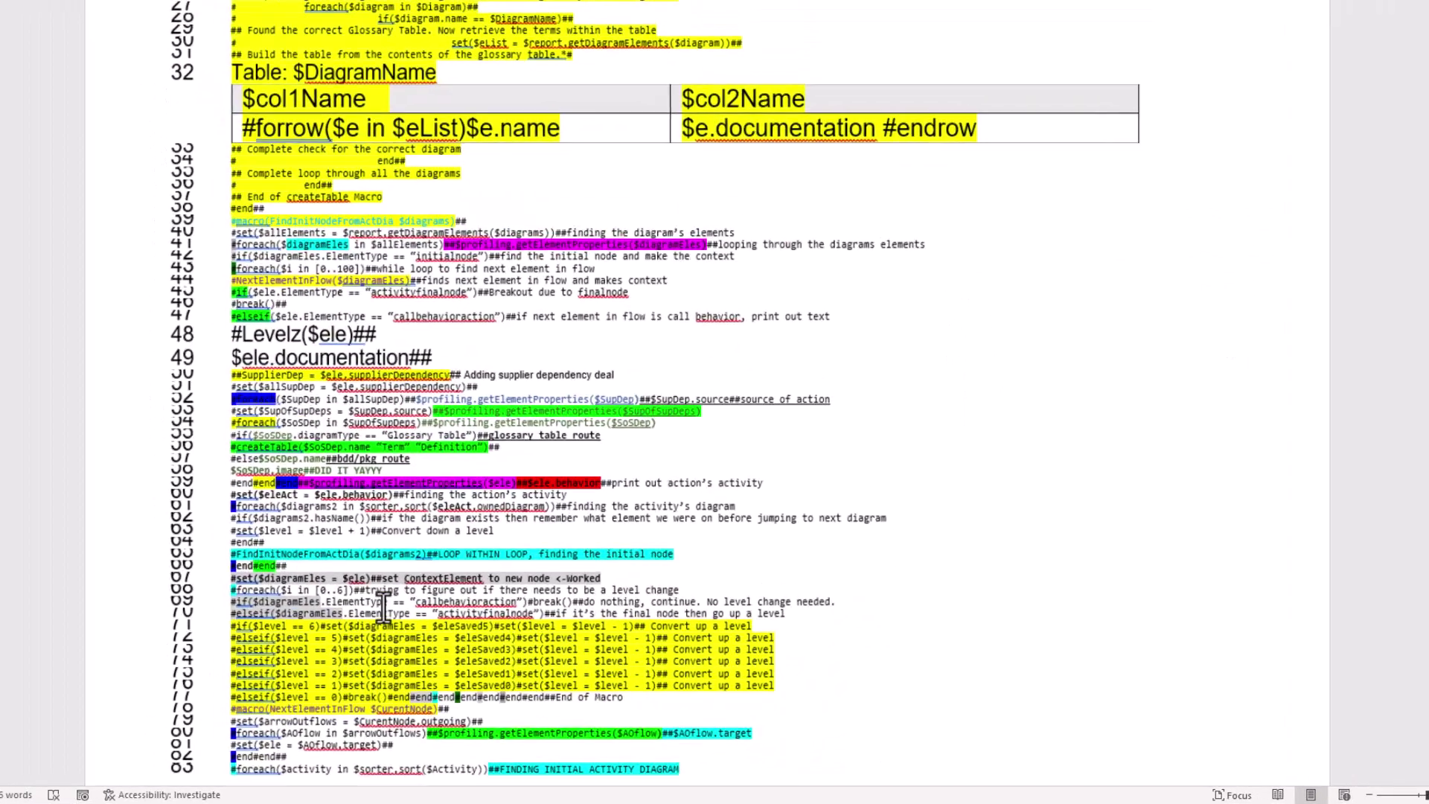
pyautogui.scroll(-5, 383, 607)
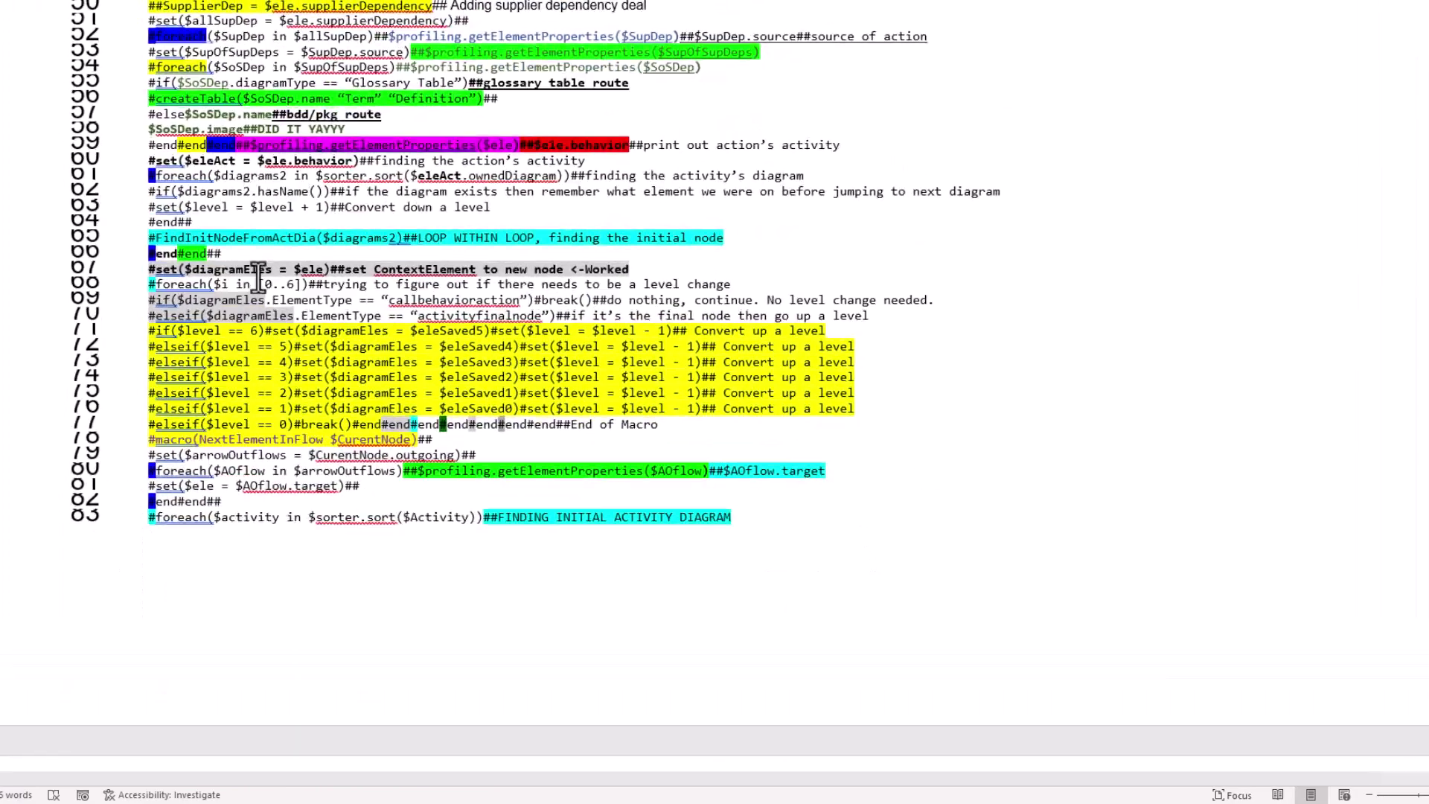
pyautogui.scroll(-4, 259, 276)
pyautogui.scroll(4, 250, 201)
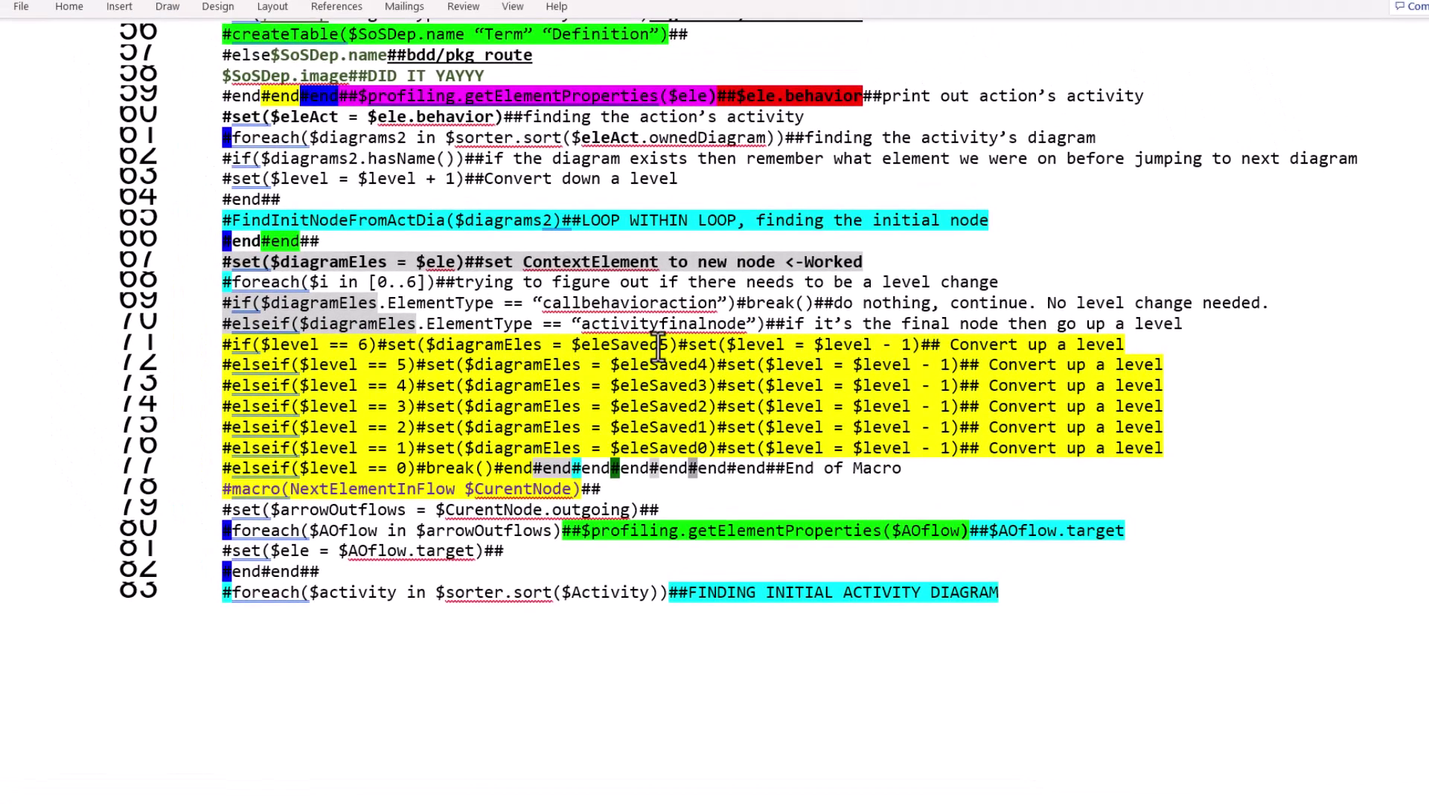
# Search for eleSaved5 and jump to its first match, the level-5 setter on line 12
pyautogui.moveTo(667, 343); pyautogui.dragTo(590, 347)
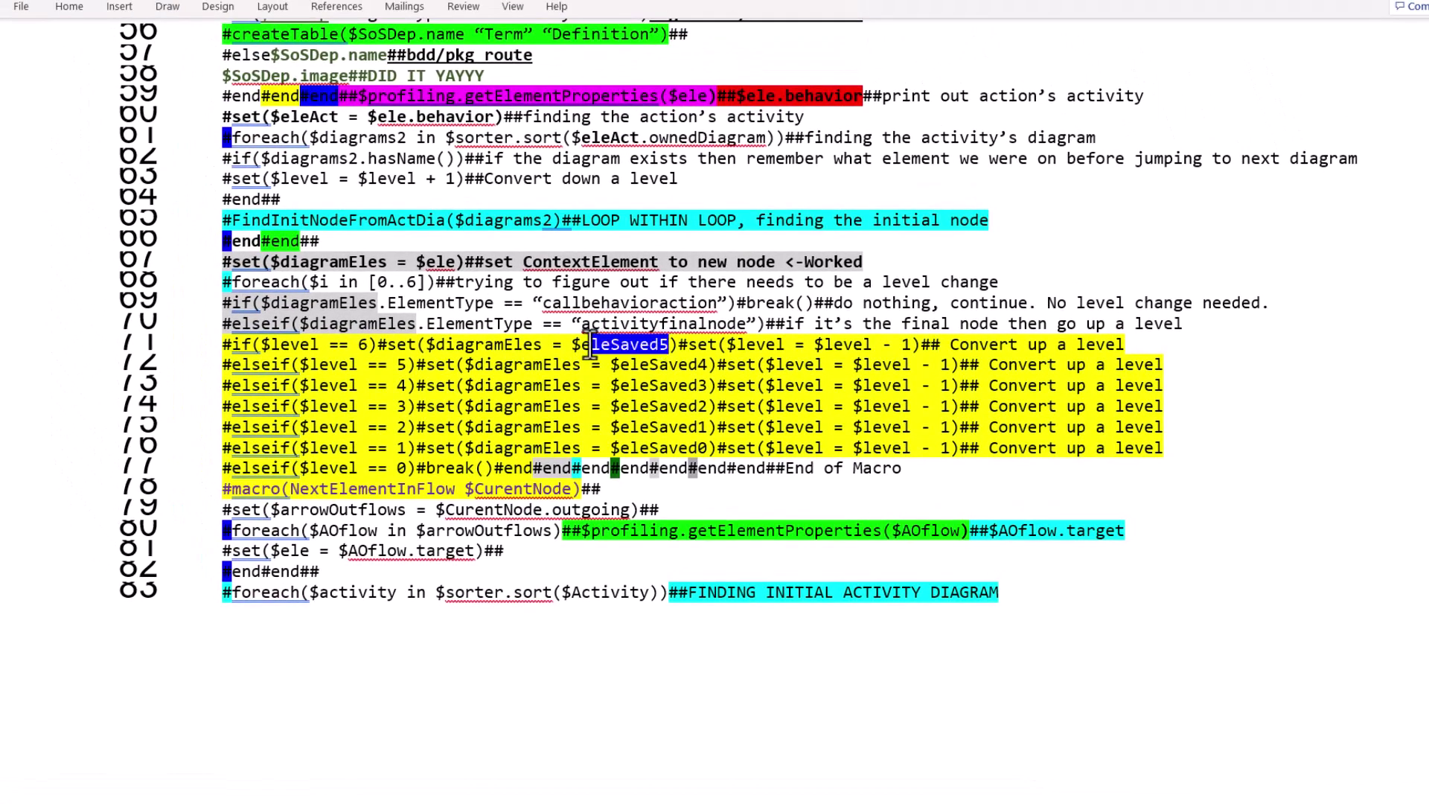
pyautogui.hotkey('ctrl', 'f')
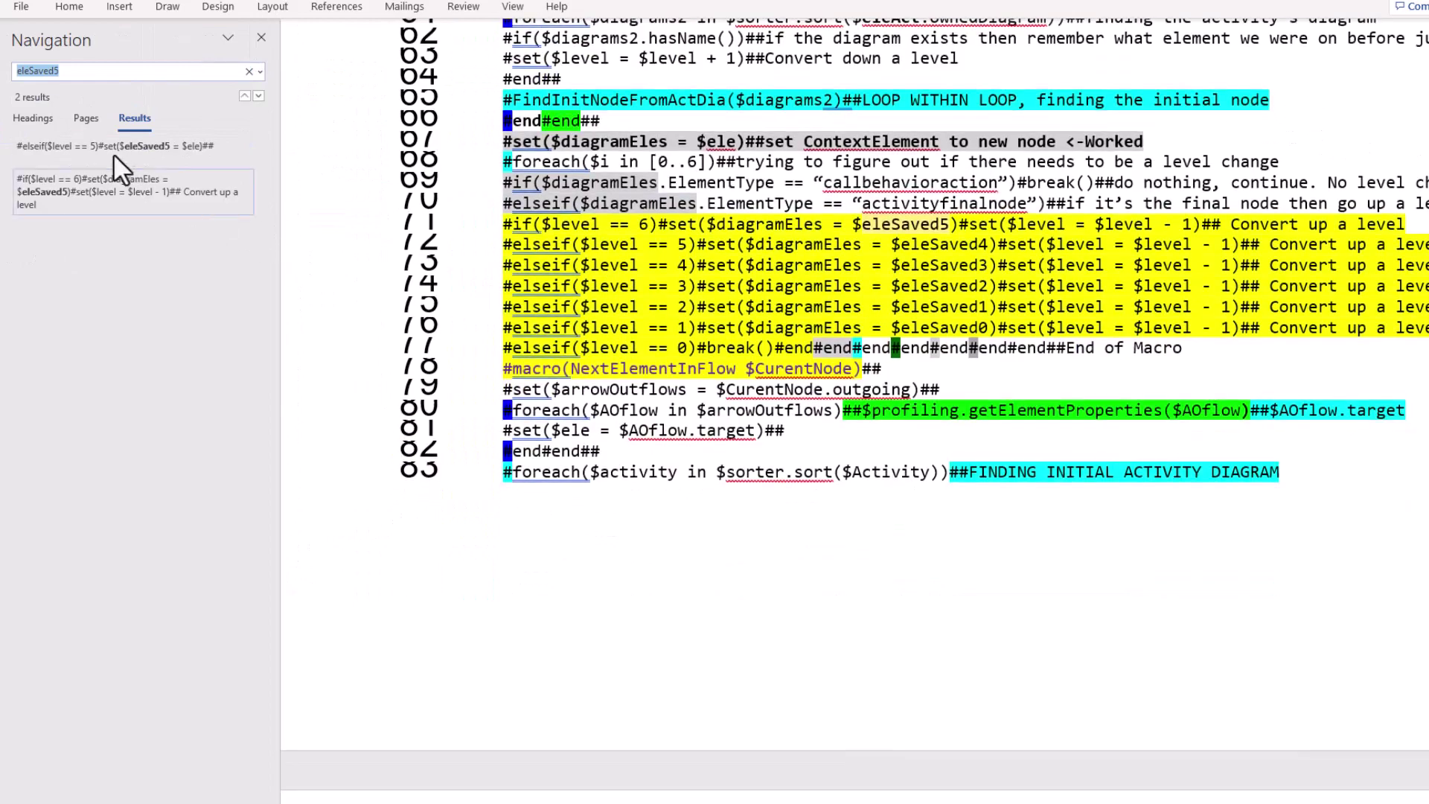
pyautogui.click(116, 145)
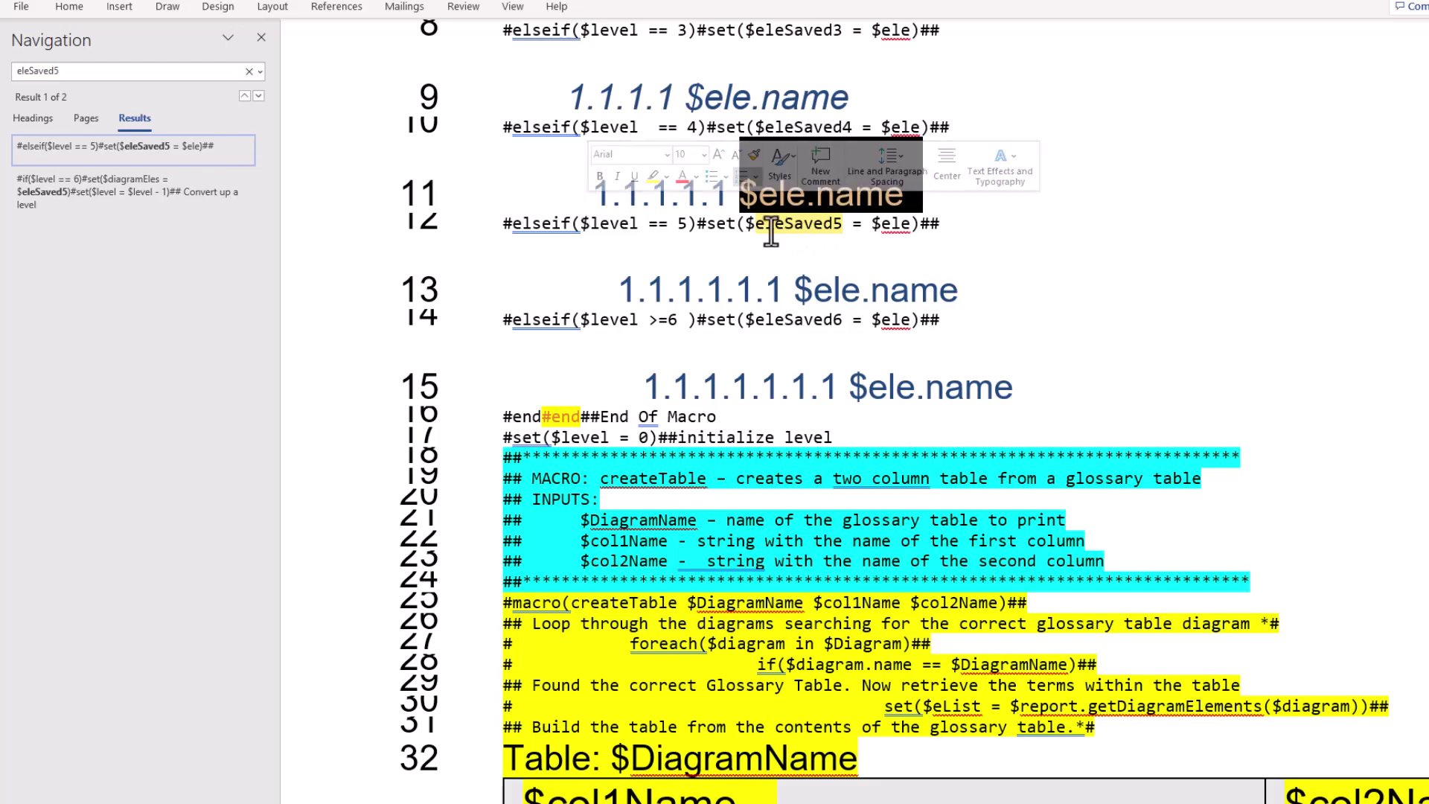
pyautogui.click(805, 224)
pyautogui.scroll(-15, 837, 271)
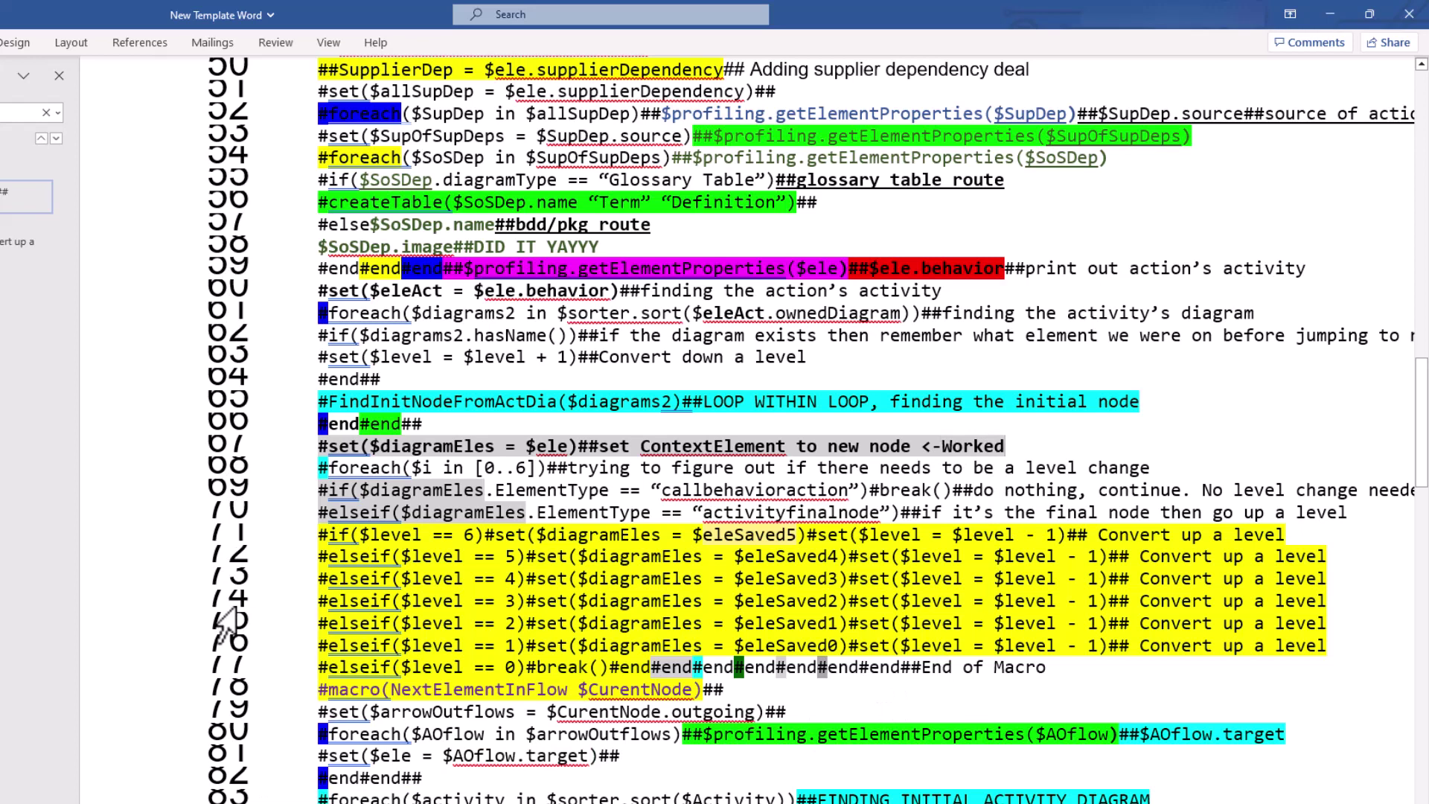
pyautogui.moveTo(319, 690); pyautogui.dragTo(692, 690)
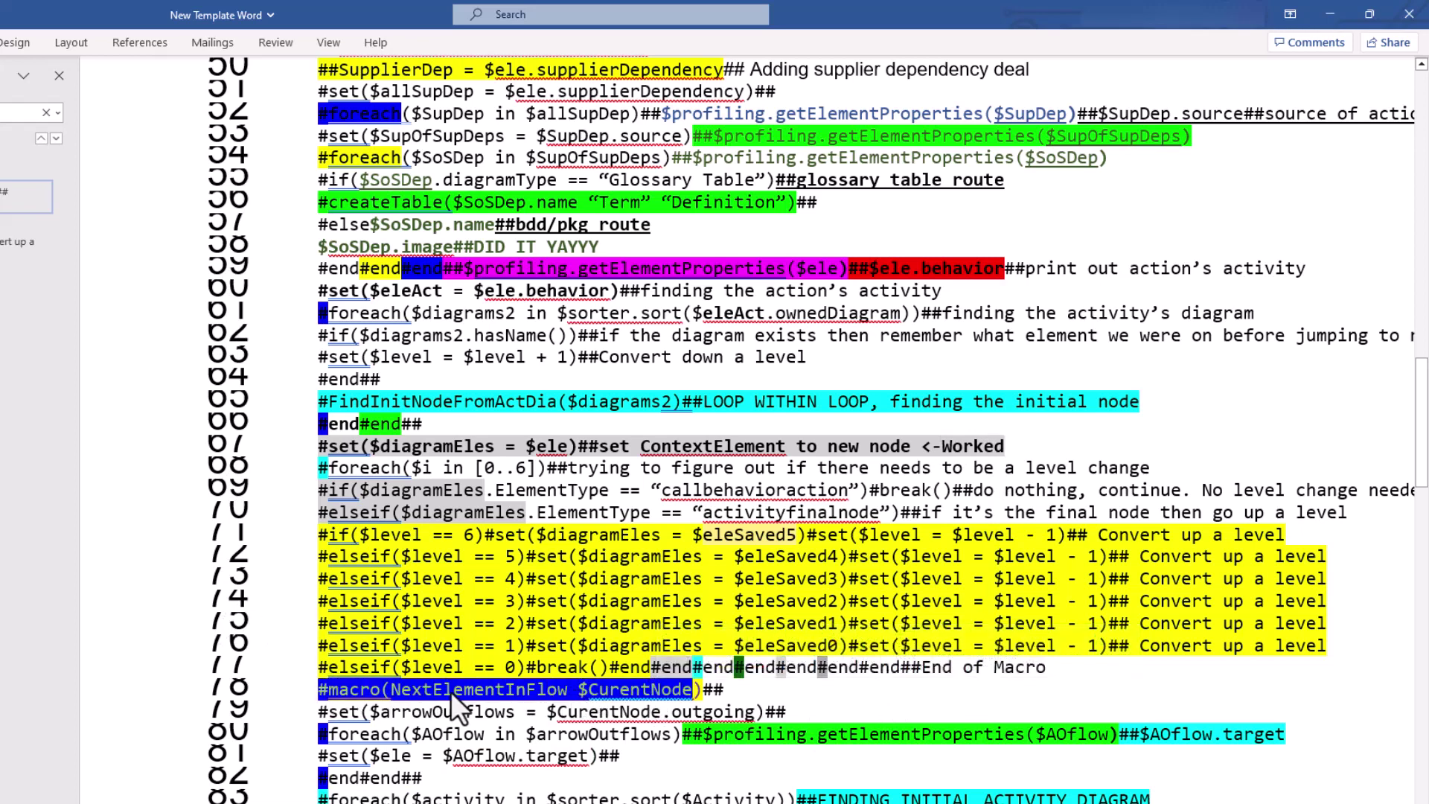
pyautogui.moveTo(703, 602); pyautogui.dragTo(567, 604)
pyautogui.click(906, 691)
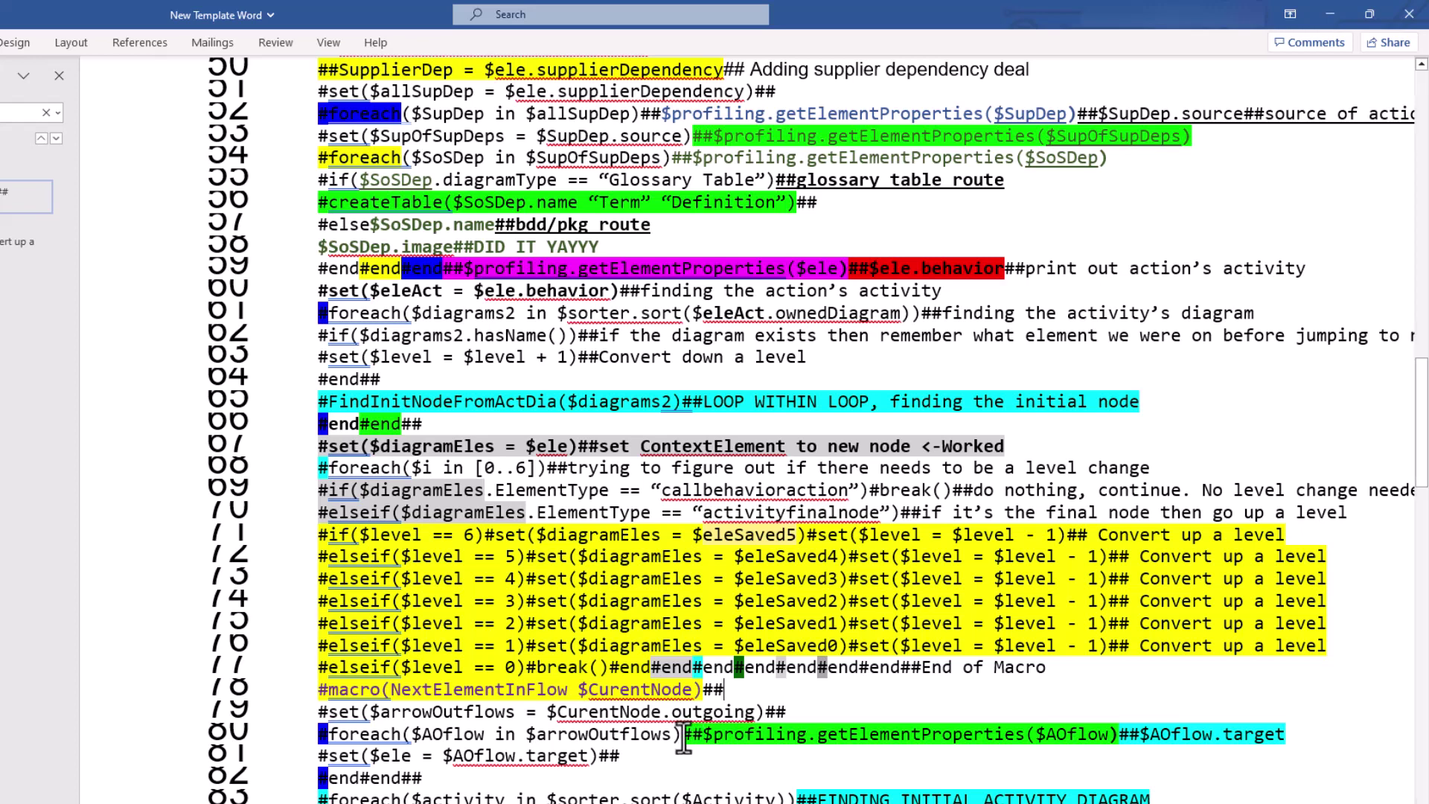
pyautogui.moveTo(677, 740); pyautogui.dragTo(908, 742)
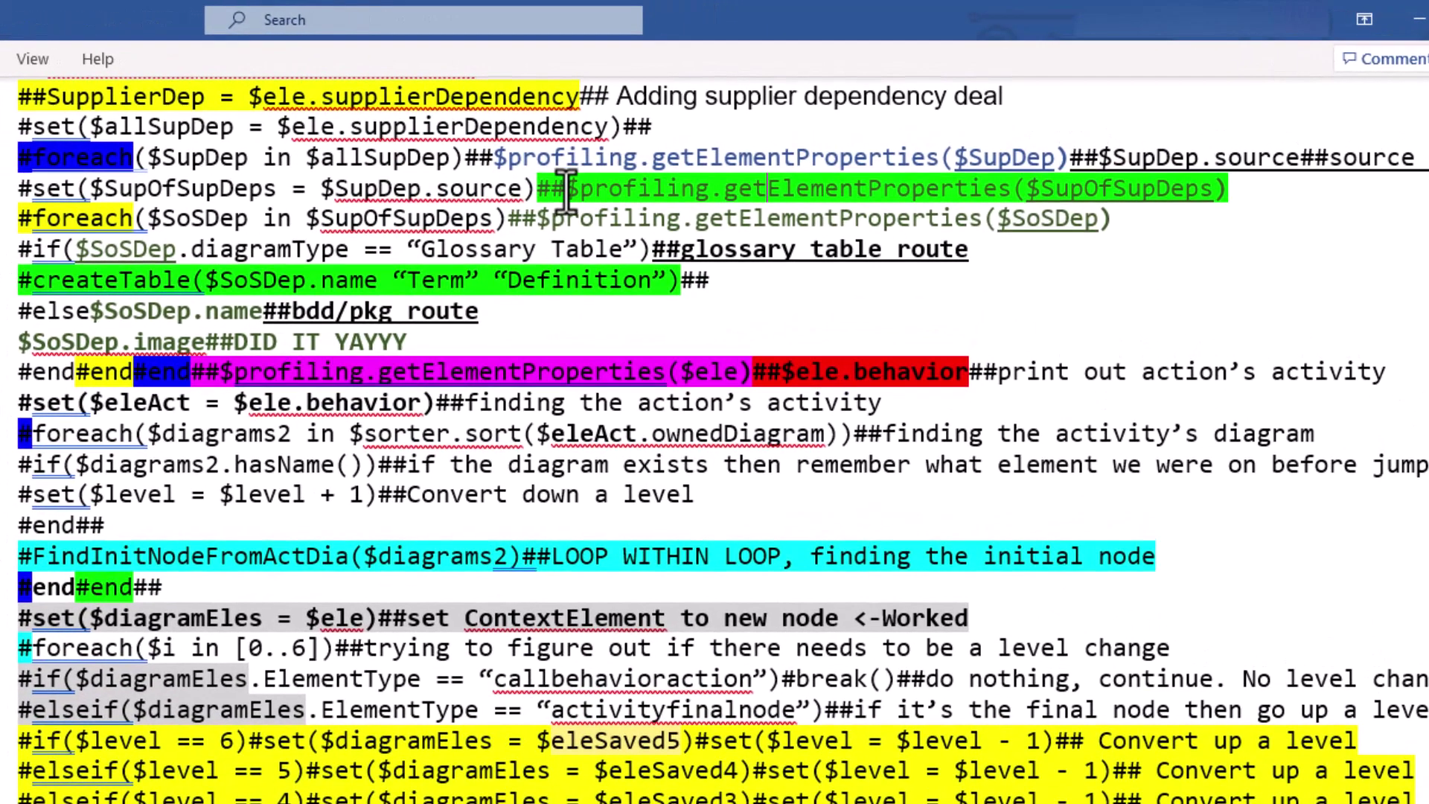
pyautogui.moveTo(545, 184); pyautogui.dragTo(1221, 195)
pyautogui.click(584, 186)
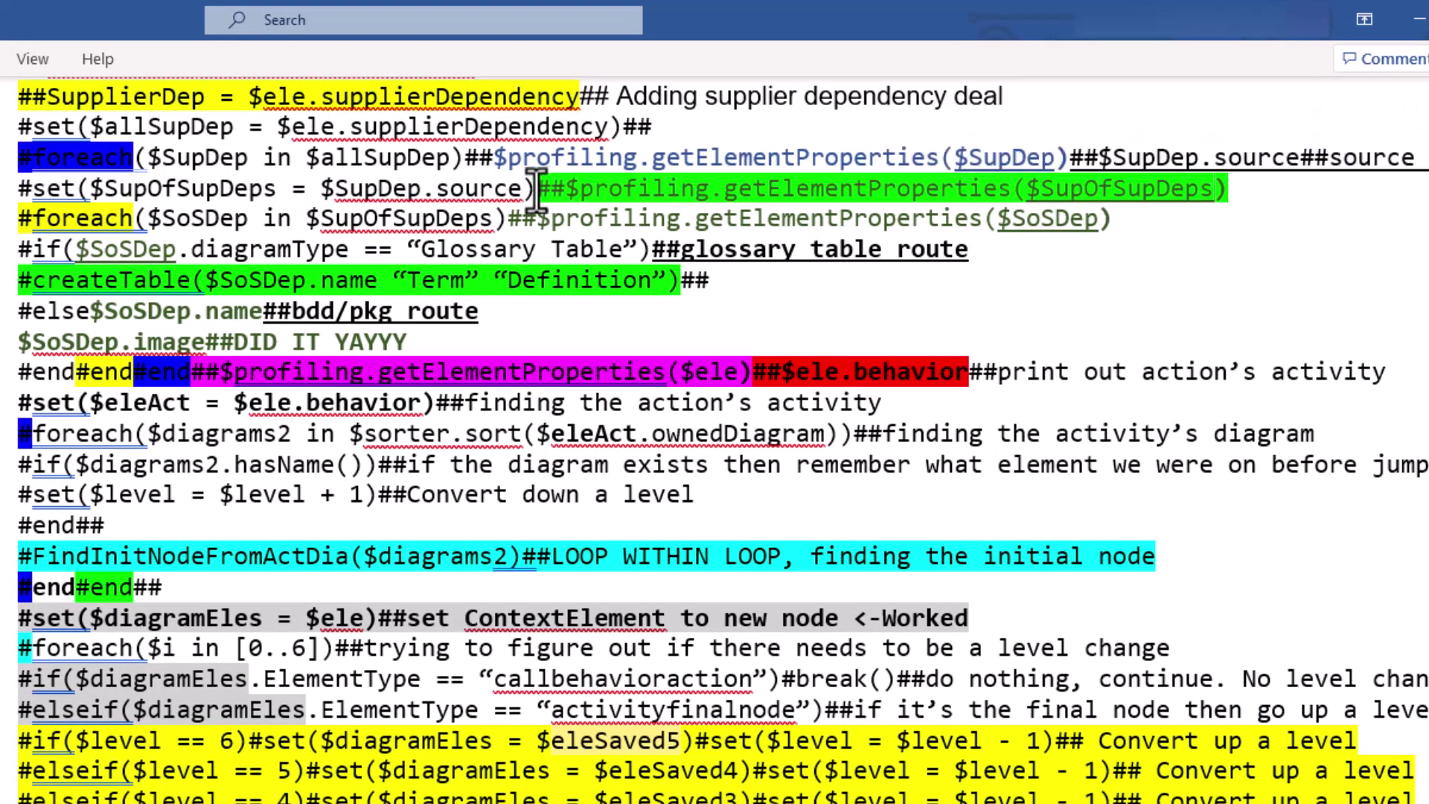
pyautogui.moveTo(536, 188); pyautogui.dragTo(566, 194)
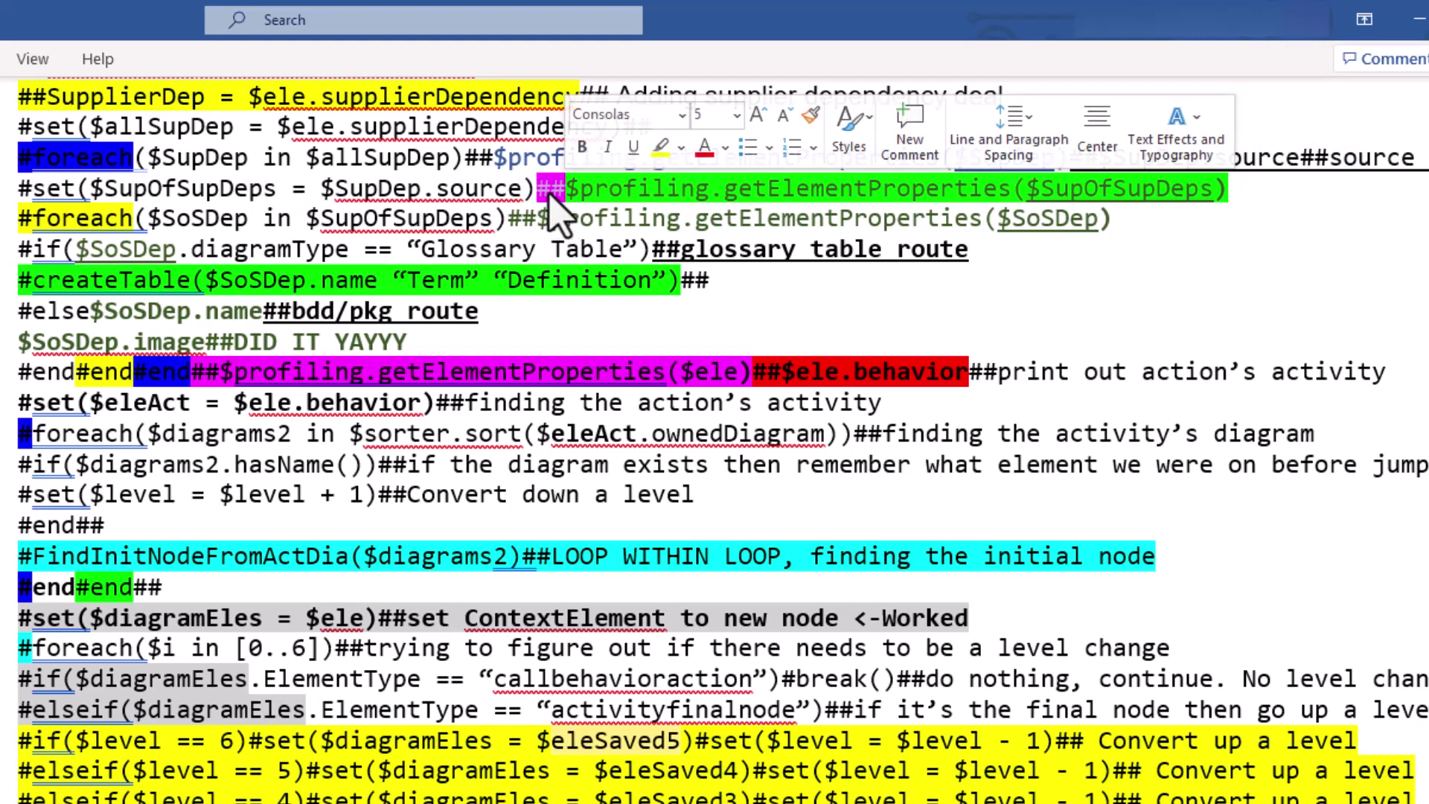
pyautogui.click(566, 192)
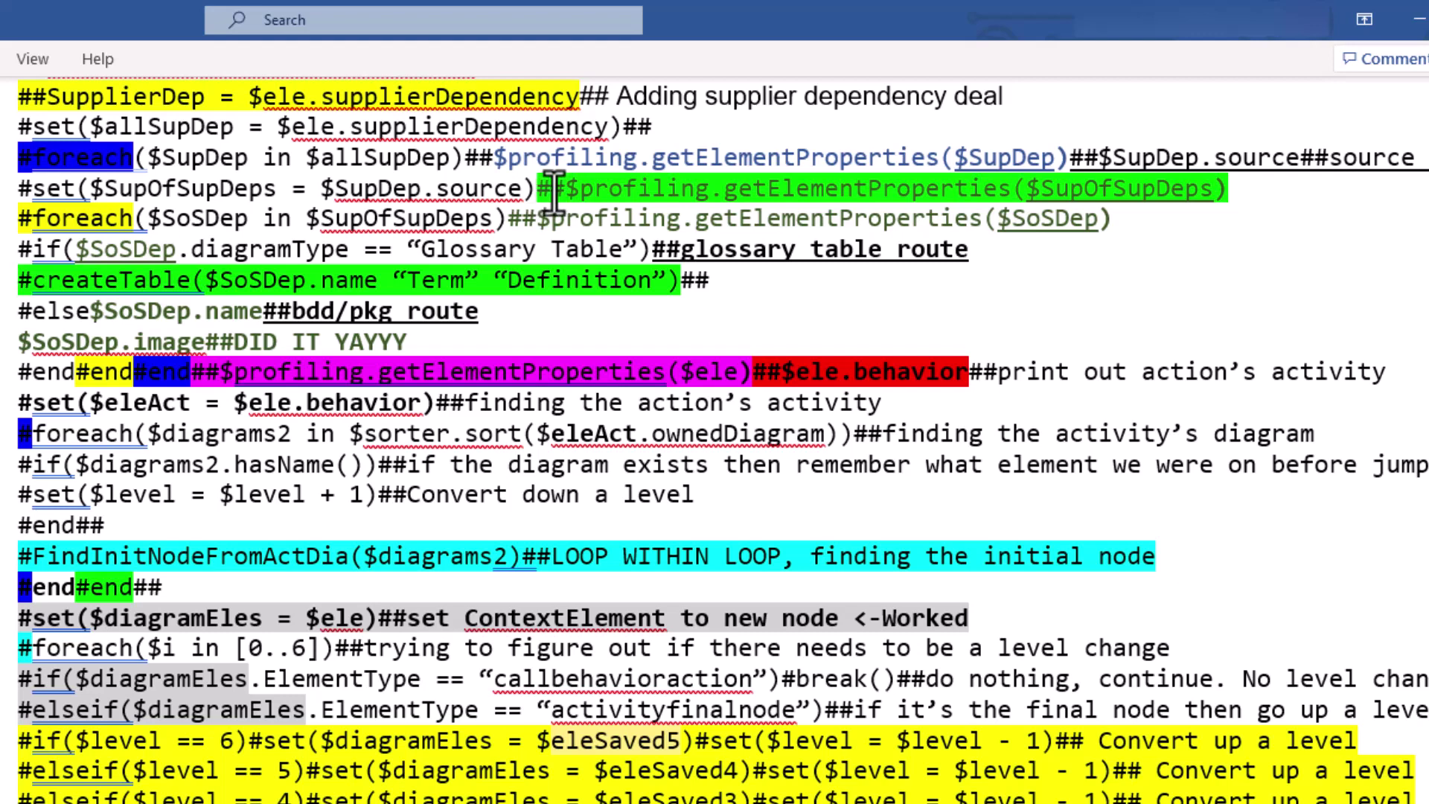
pyautogui.moveTo(565, 192); pyautogui.dragTo(855, 192)
pyautogui.click(855, 192)
pyautogui.moveTo(1235, 189); pyautogui.dragTo(565, 192)
pyautogui.click(679, 186)
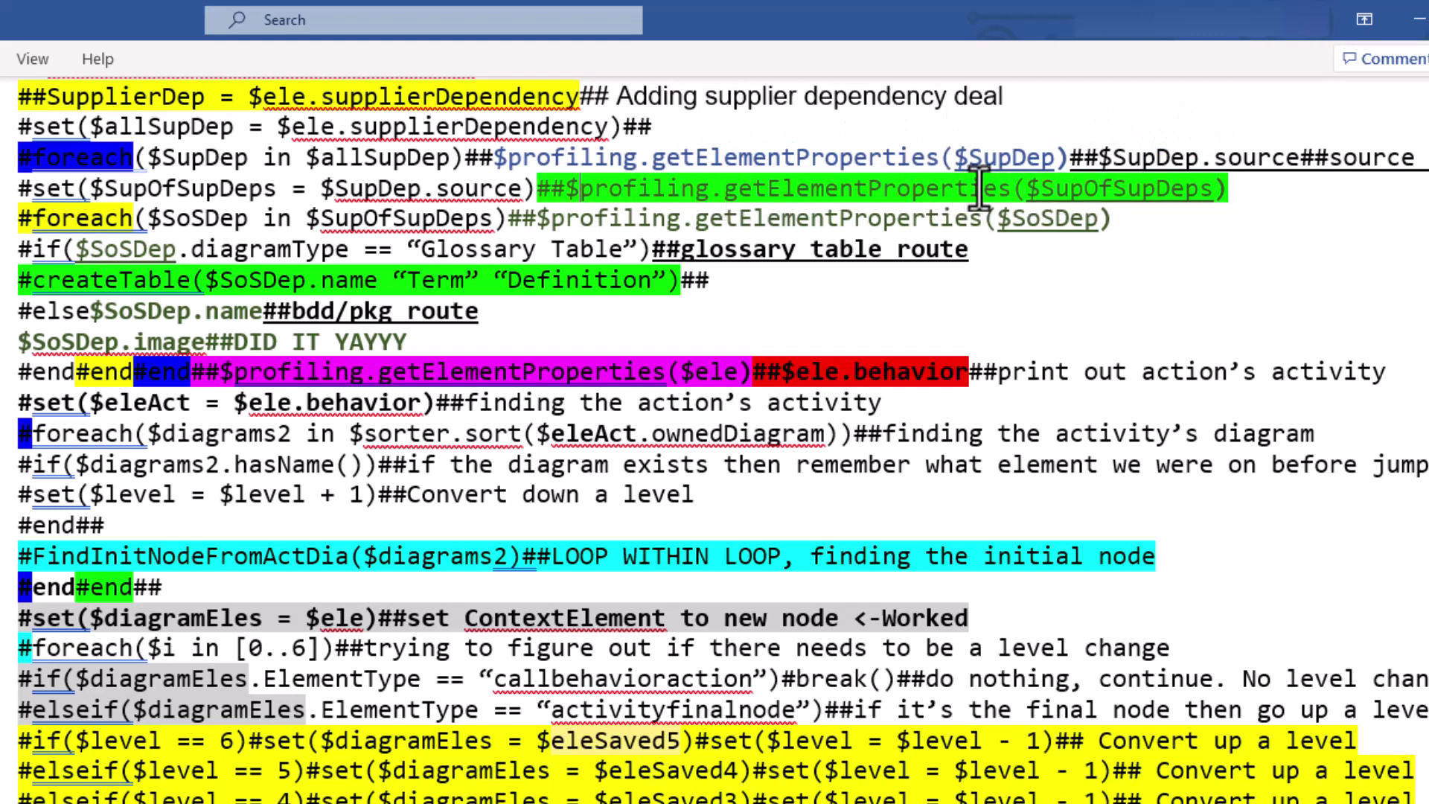
pyautogui.moveTo(728, 190); pyautogui.dragTo(1018, 191)
pyautogui.click(1012, 197)
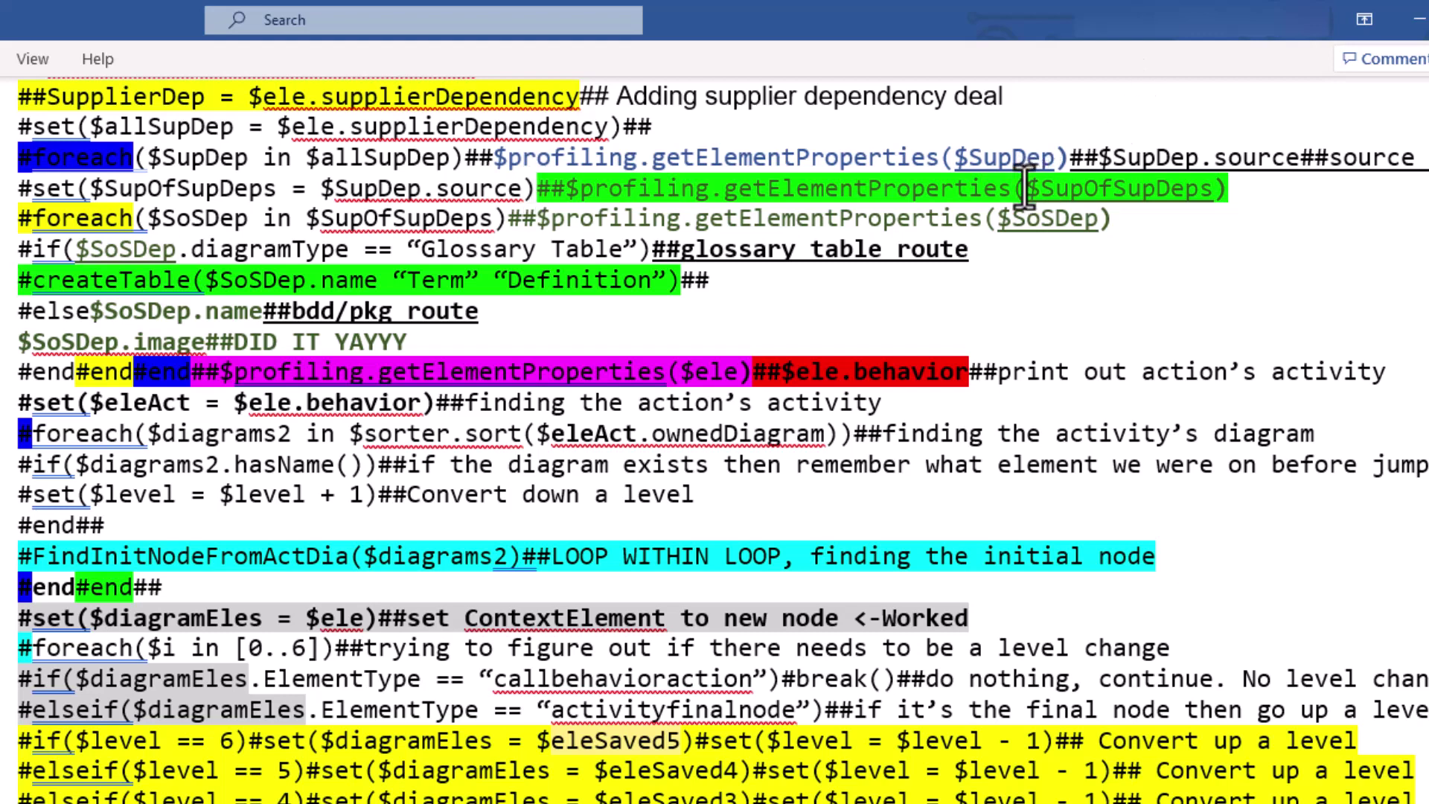
pyautogui.moveTo(1215, 189); pyautogui.dragTo(1027, 199)
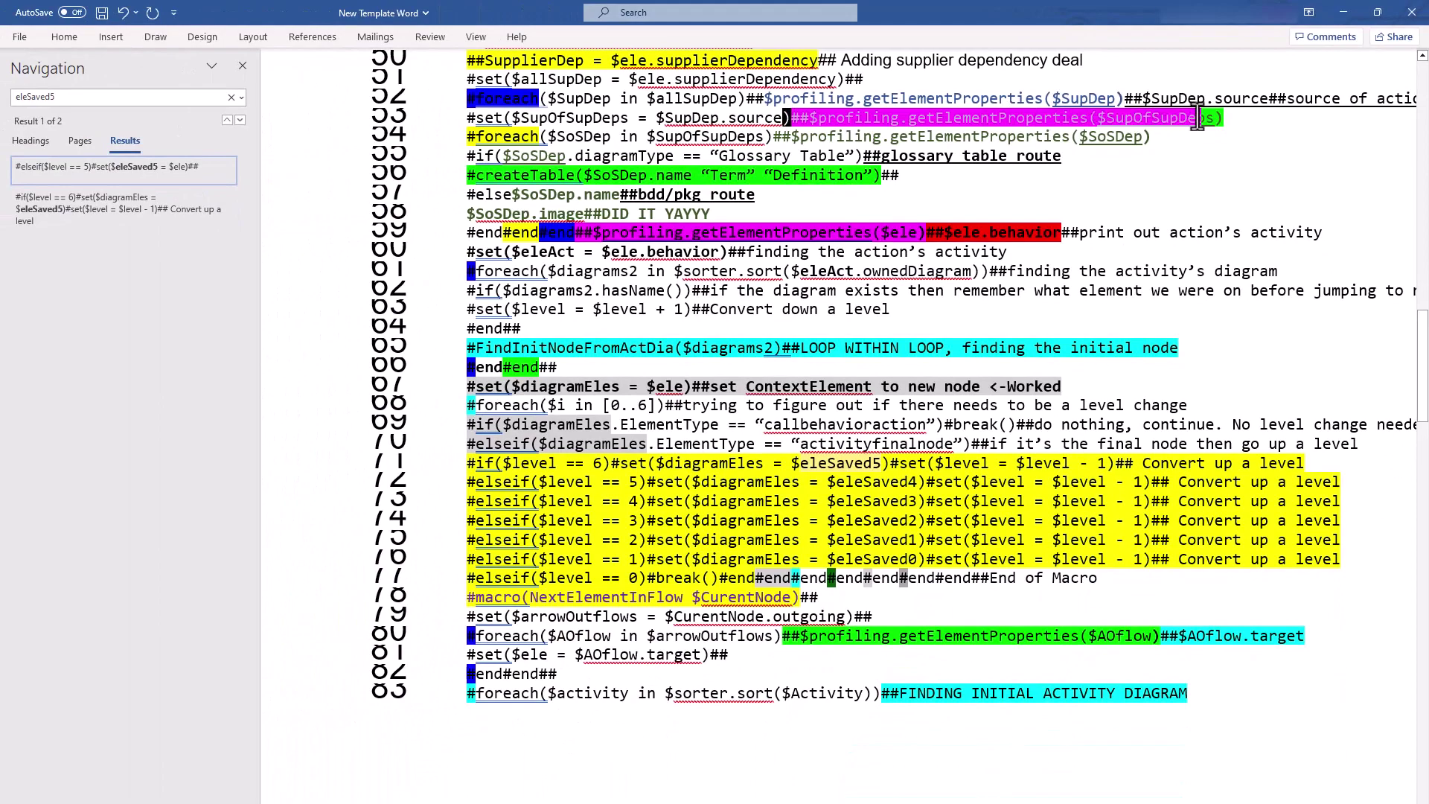
pyautogui.click(1242, 189)
pyautogui.scroll(-10, 1099, 546)
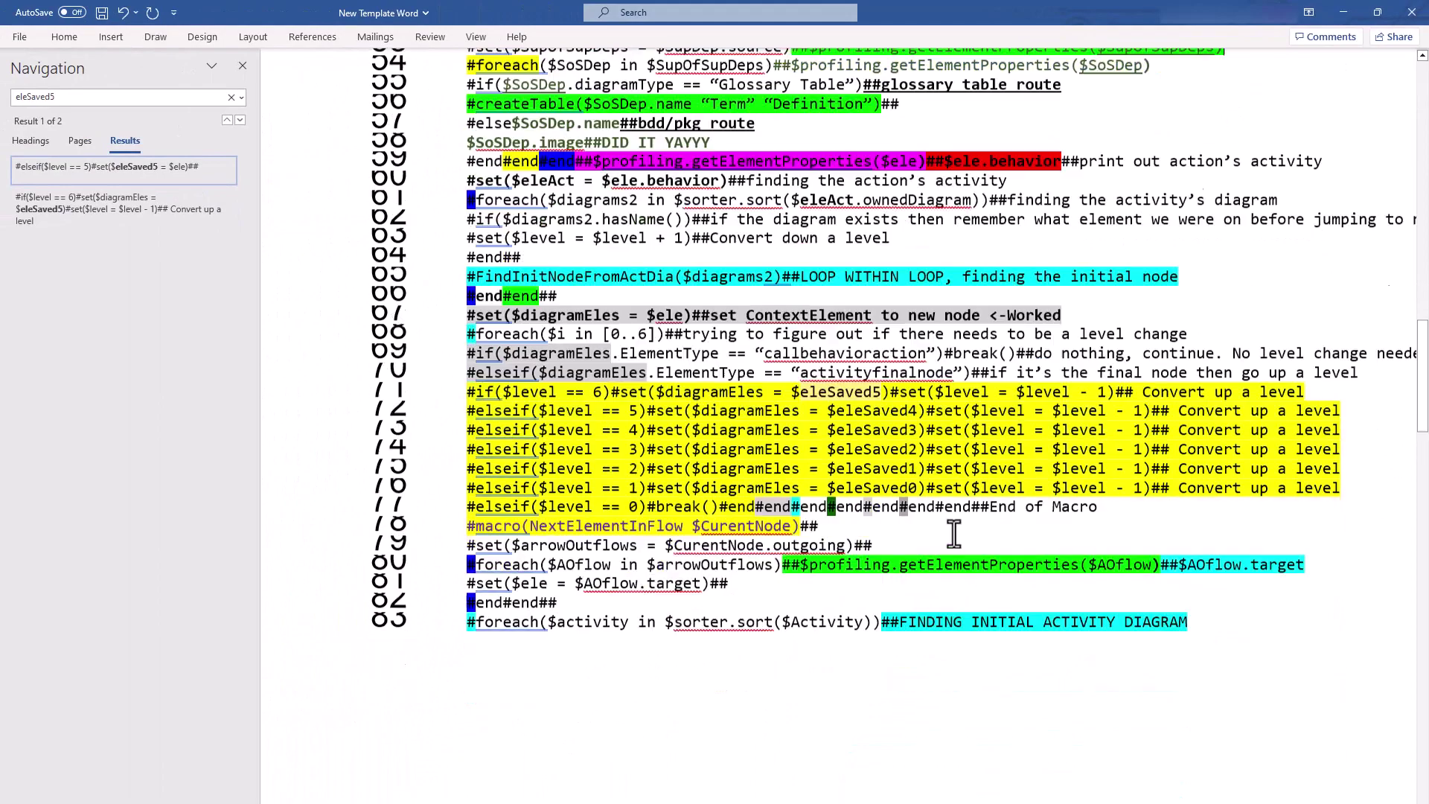
pyautogui.scroll(20, 916, 477)
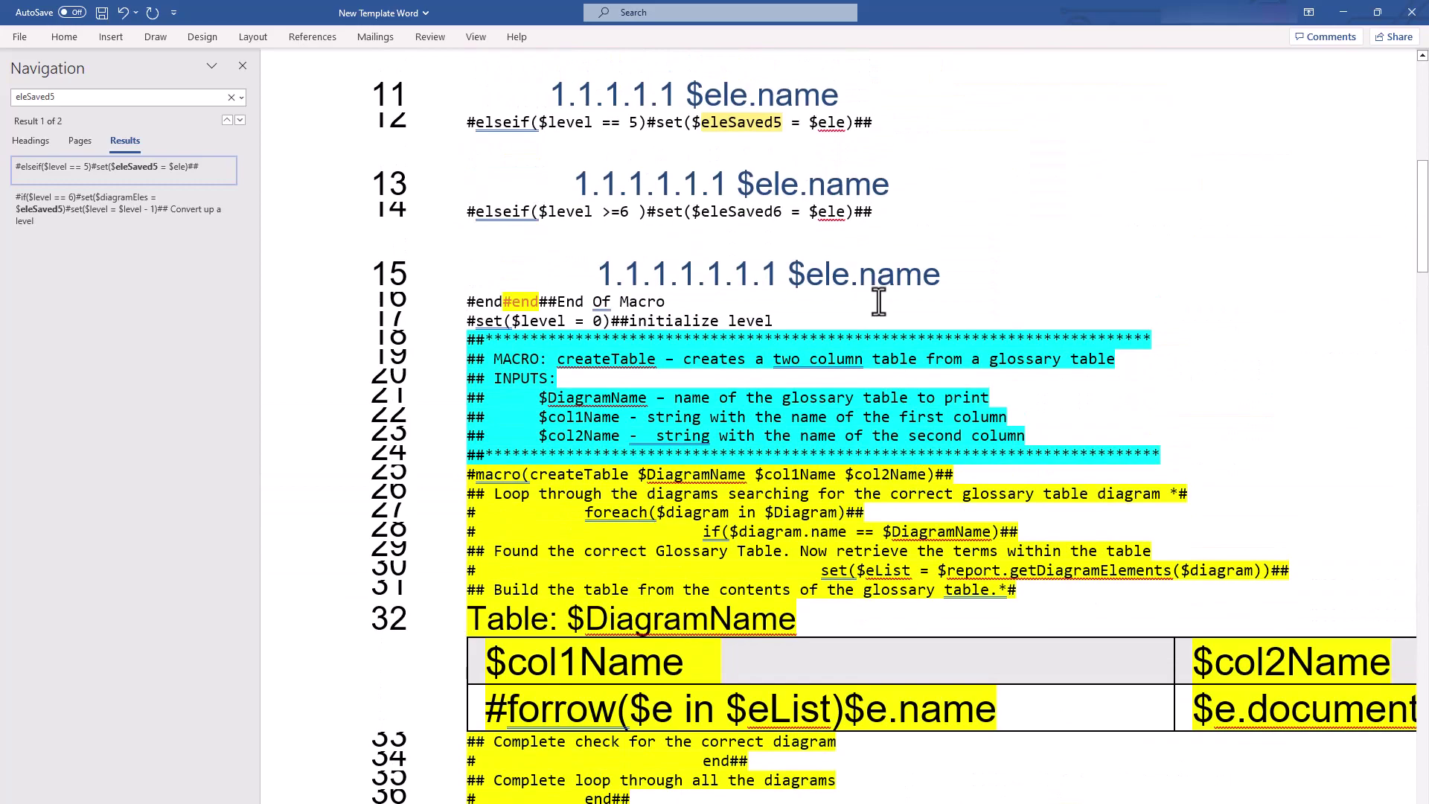
pyautogui.scroll(6, 878, 302)
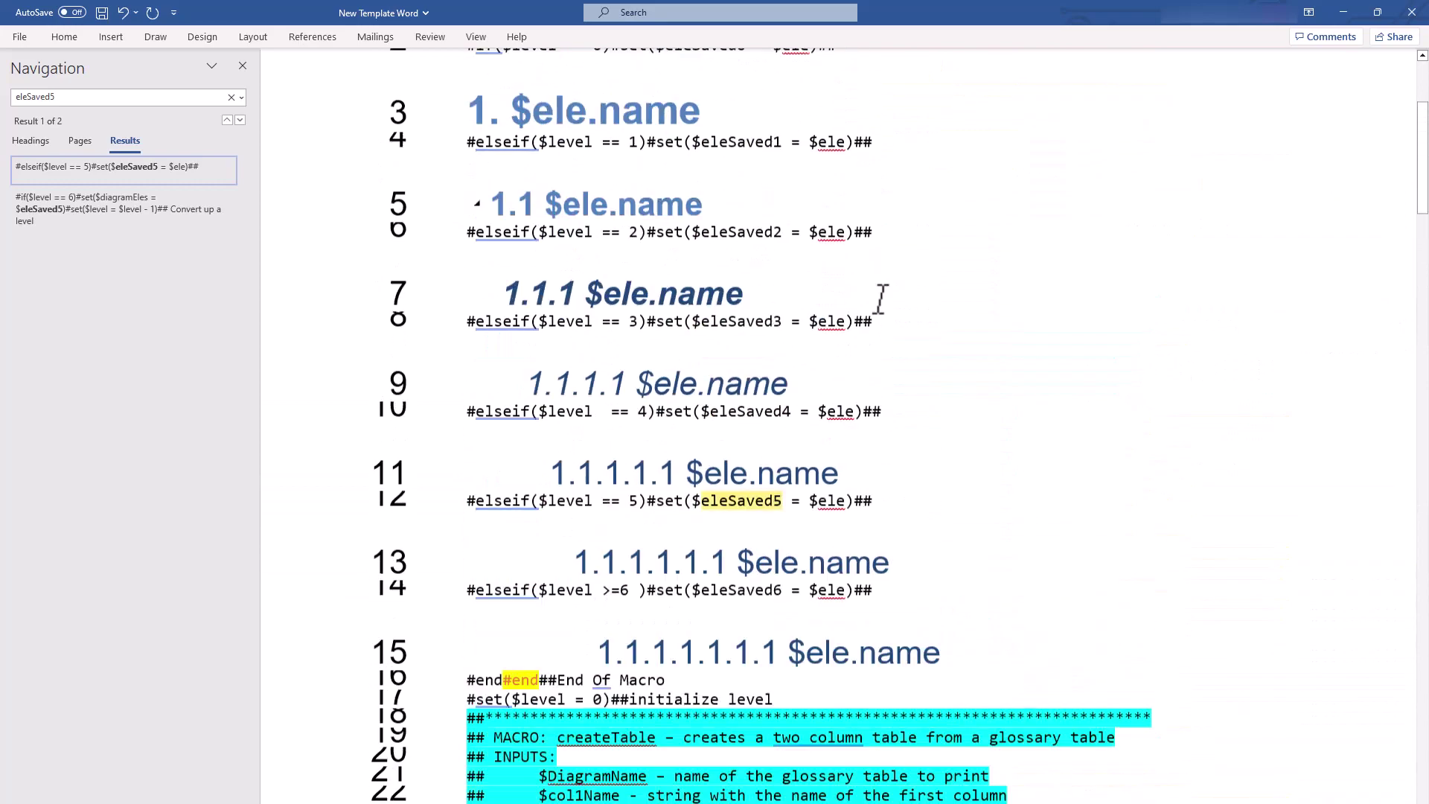
pyautogui.scroll(-5, 878, 301)
pyautogui.scroll(-3, 878, 301)
pyautogui.keyDown('ctrl'); pyautogui.scroll(-4, 878, 301); pyautogui.keyUp('ctrl')
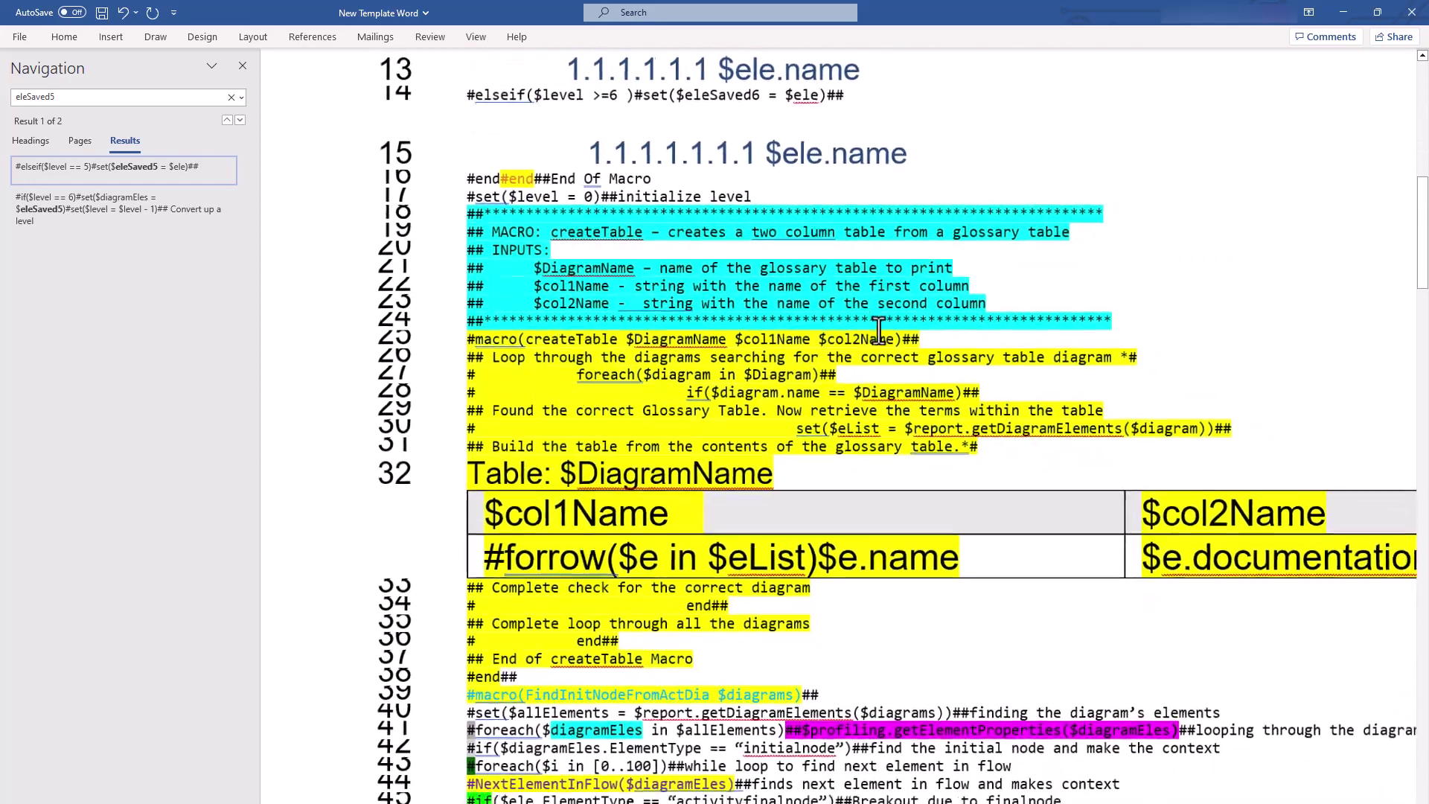
pyautogui.scroll(8, 757, 402)
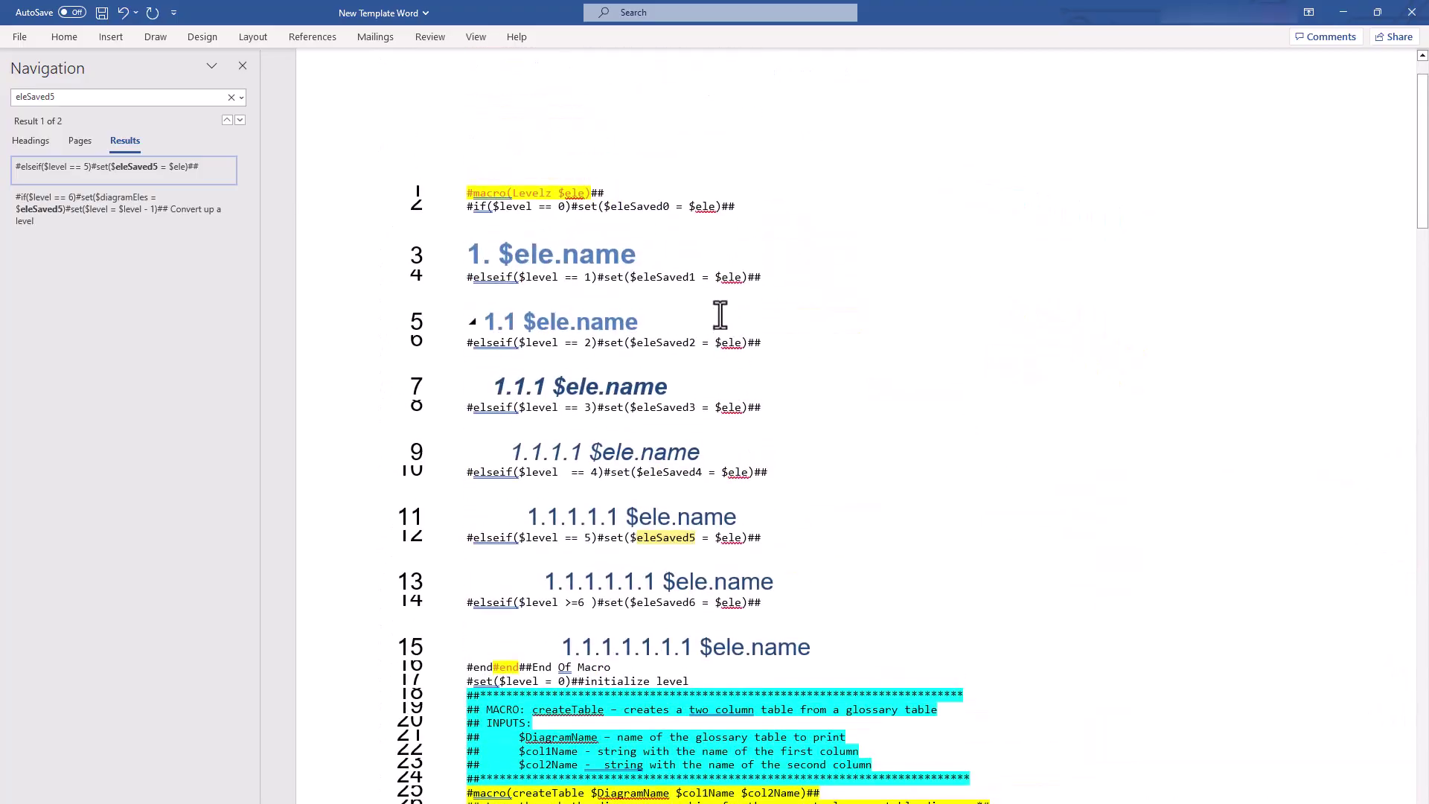
pyautogui.scroll(-15, 721, 312)
pyautogui.scroll(-18, 718, 313)
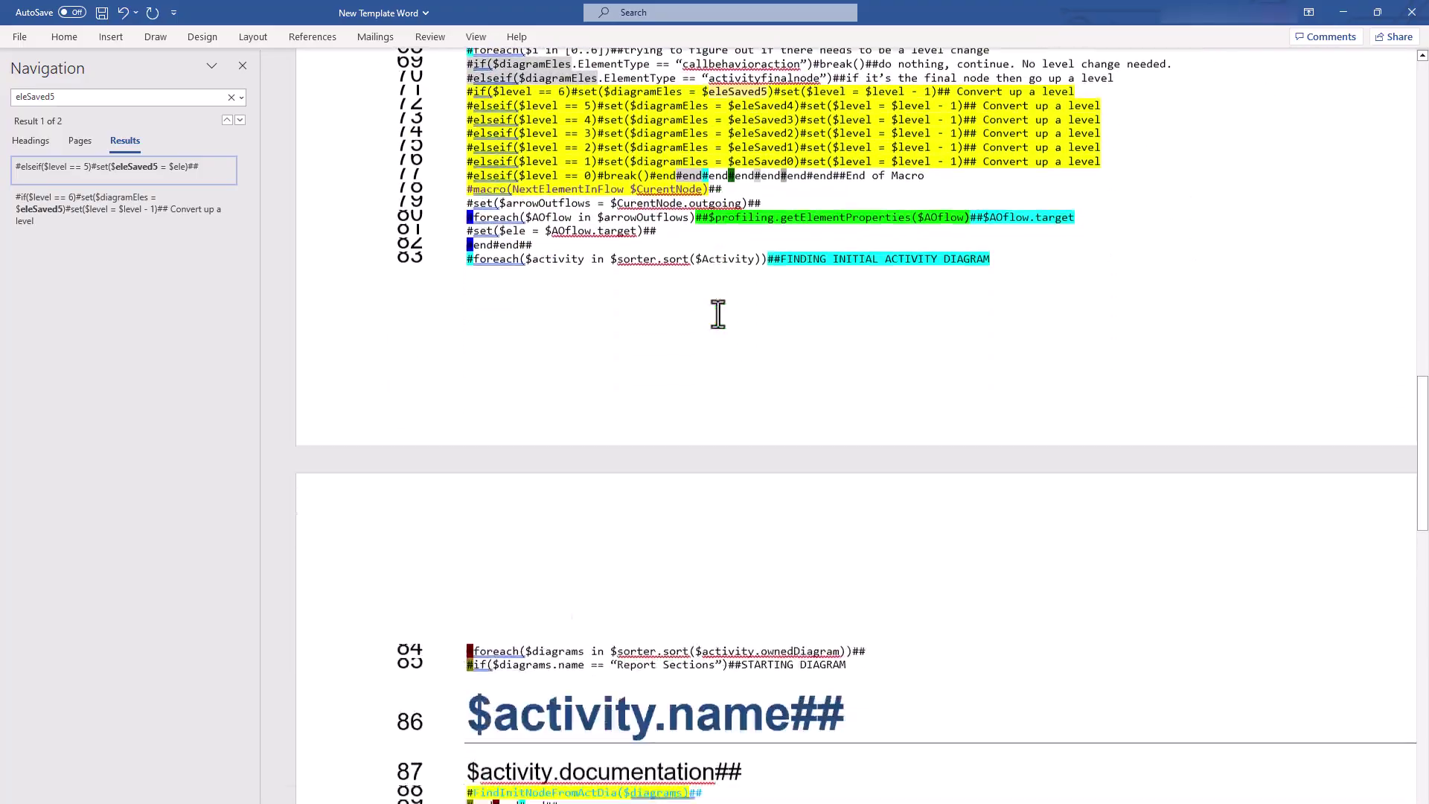
pyautogui.scroll(8, 718, 312)
pyautogui.scroll(18, 718, 313)
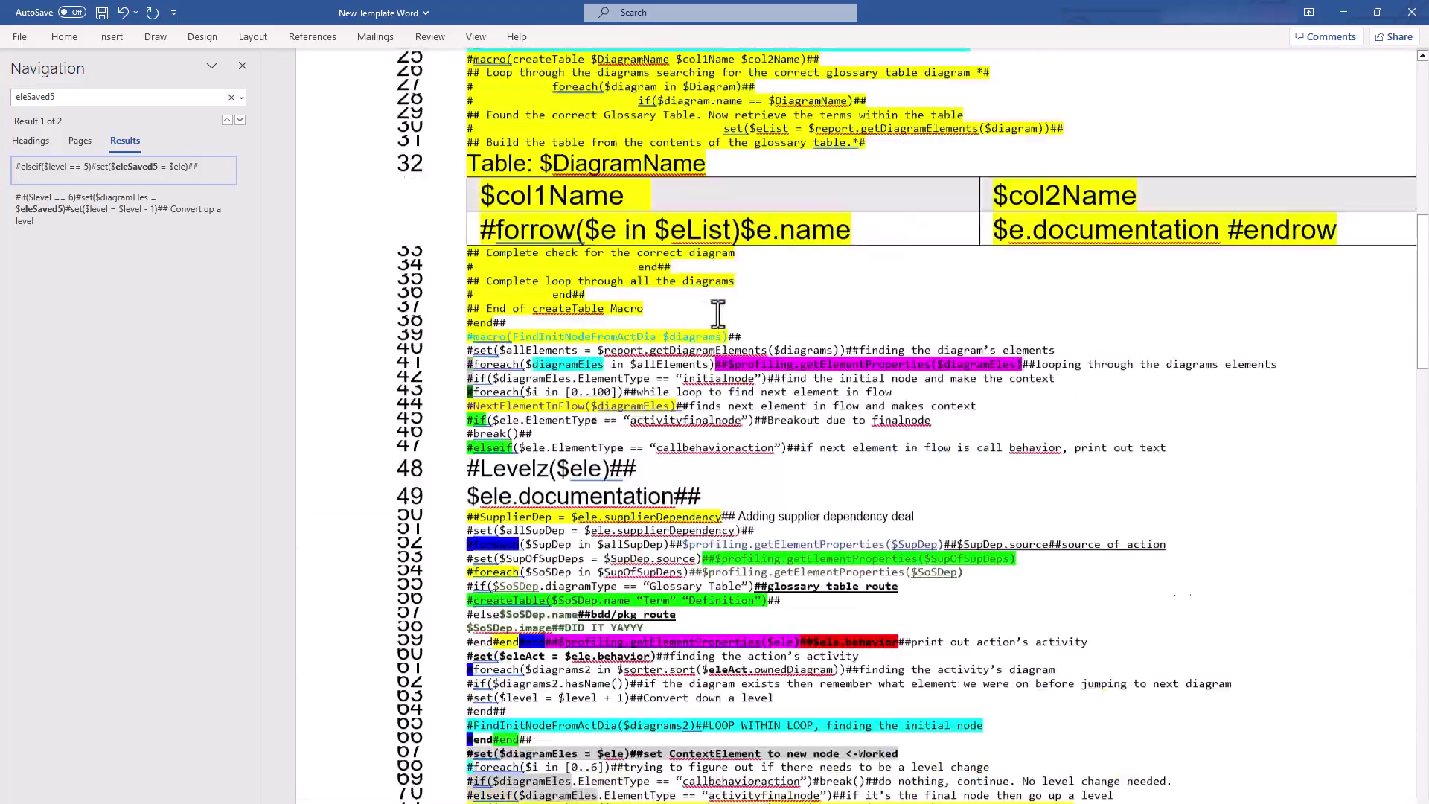
pyautogui.scroll(4, 719, 313)
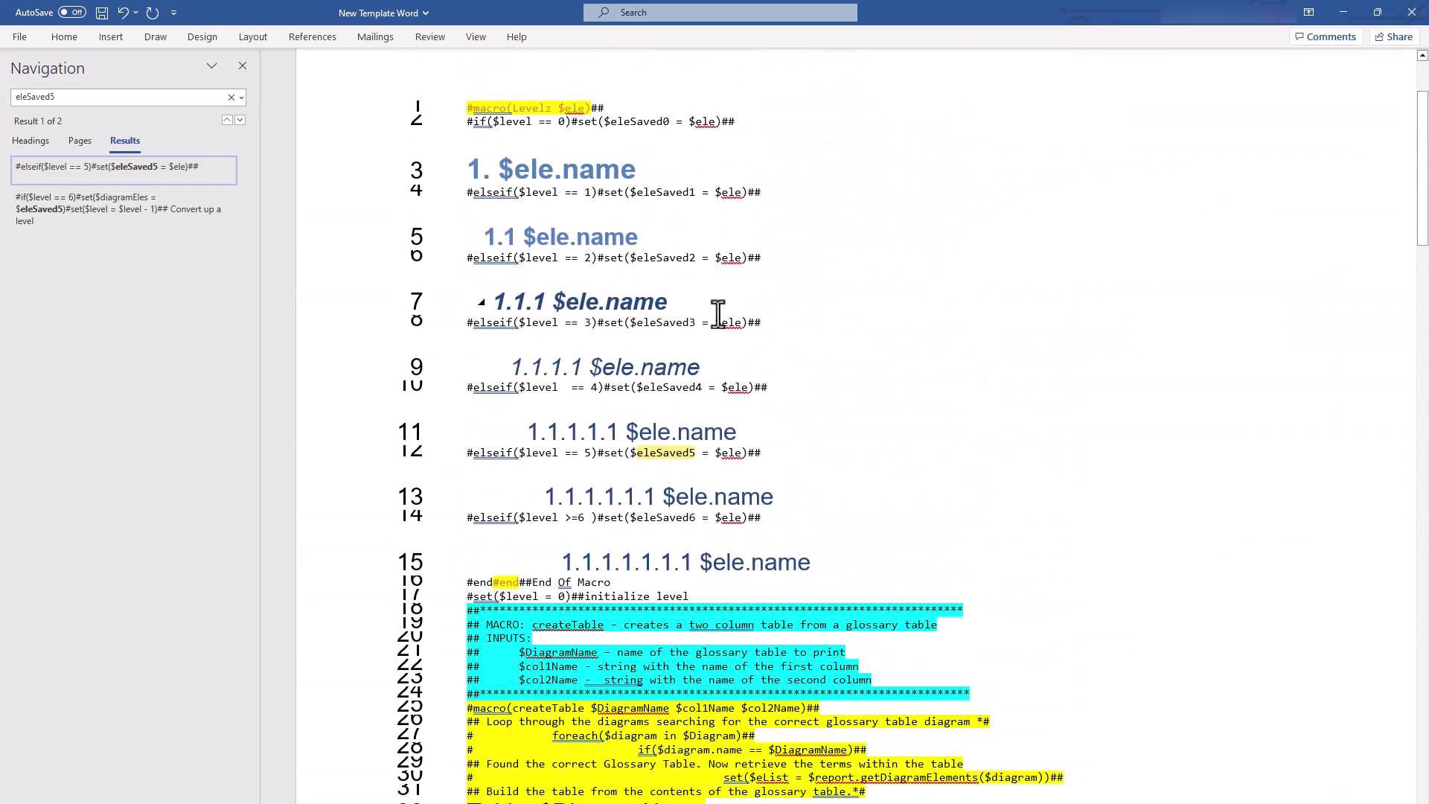